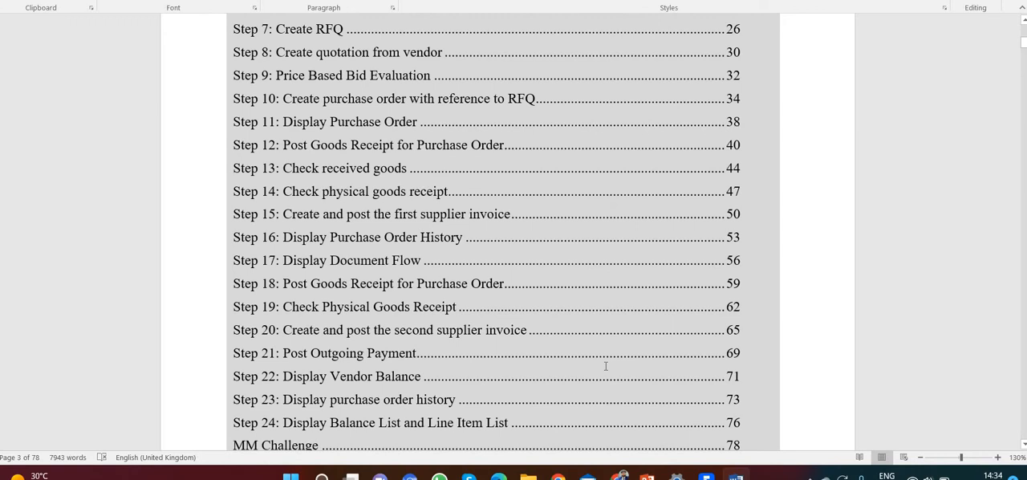
pyautogui.scroll(-1, 605, 366)
pyautogui.scroll(2, 606, 365)
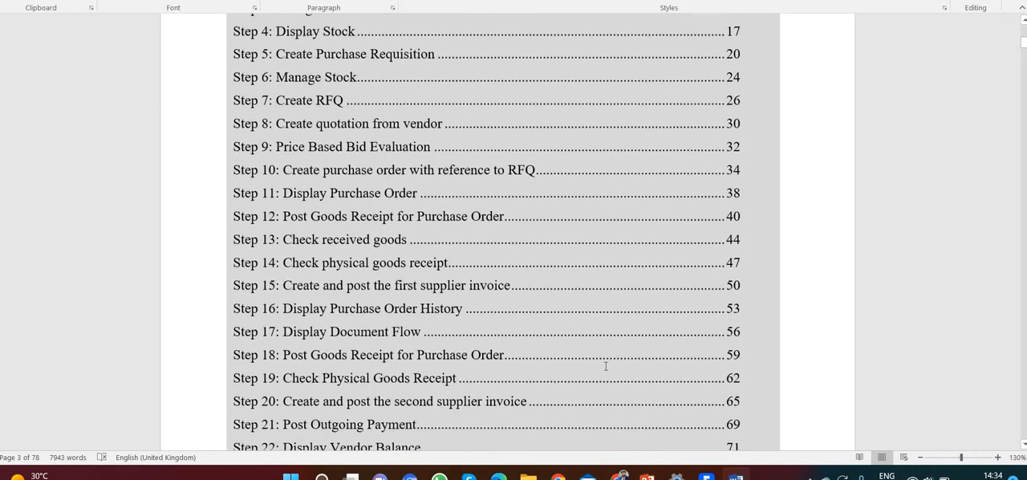
pyautogui.scroll(2, 606, 366)
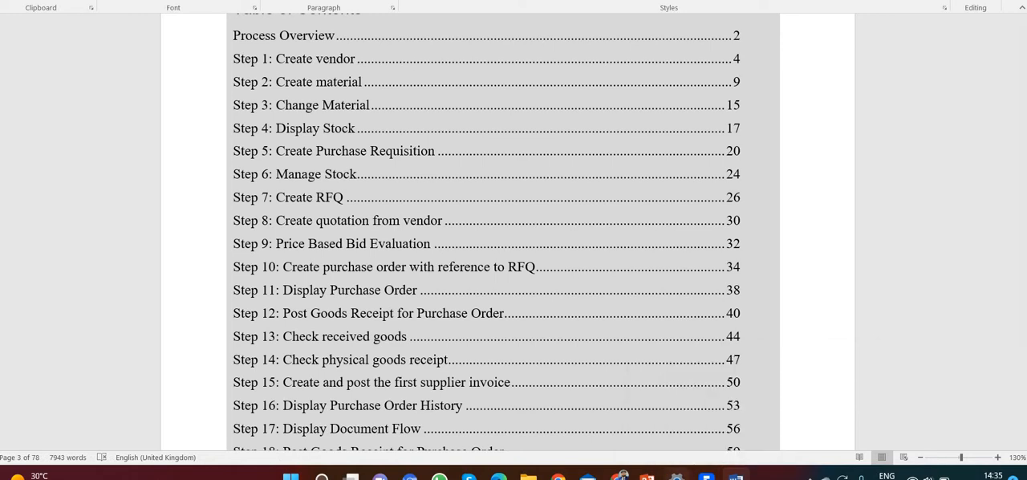
# Switch to the SAP Fiori home page in the browser and open Manage Business Partner Master Data from the Material Management group
pyautogui.moveTo(616, 476)
pyautogui.click(621, 439)
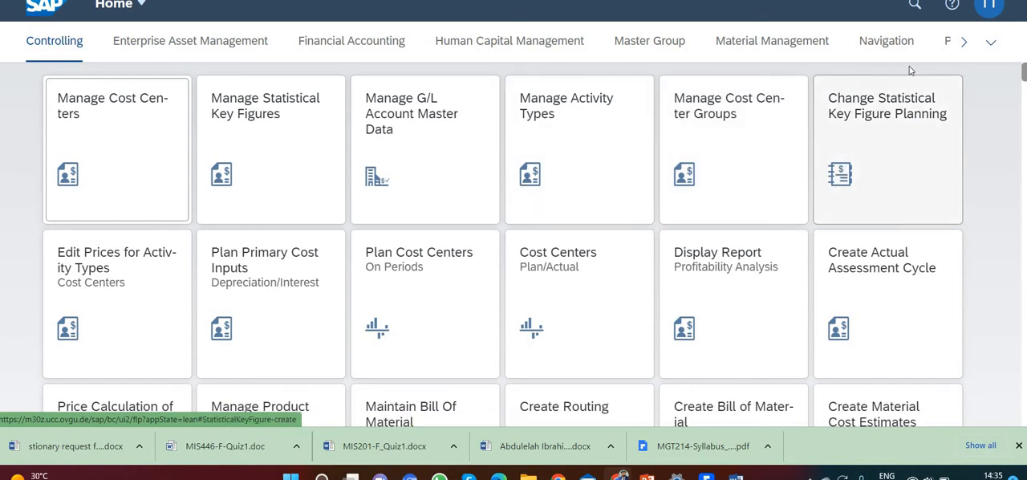
pyautogui.click(798, 47)
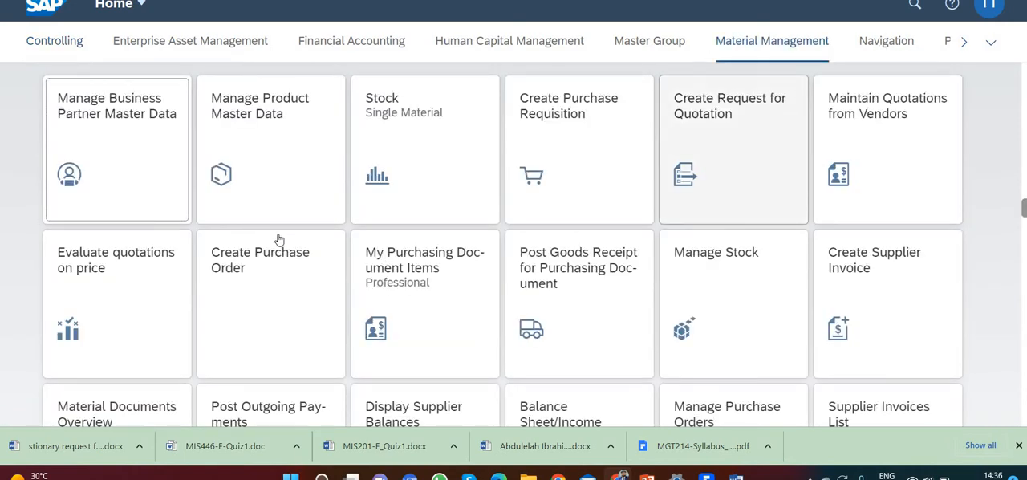
pyautogui.click(135, 165)
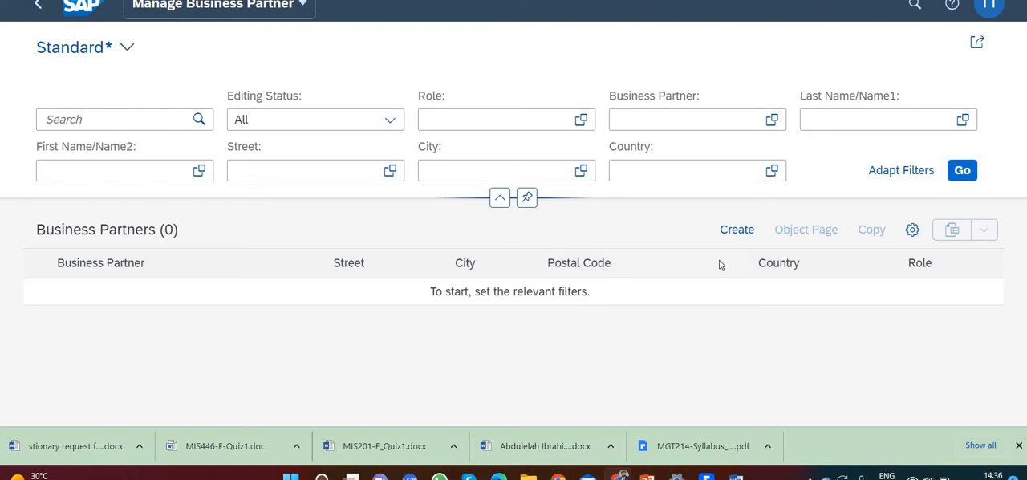
# Start creating a new organization as business partner and open the value selection for its BP role
pyautogui.click(728, 230)
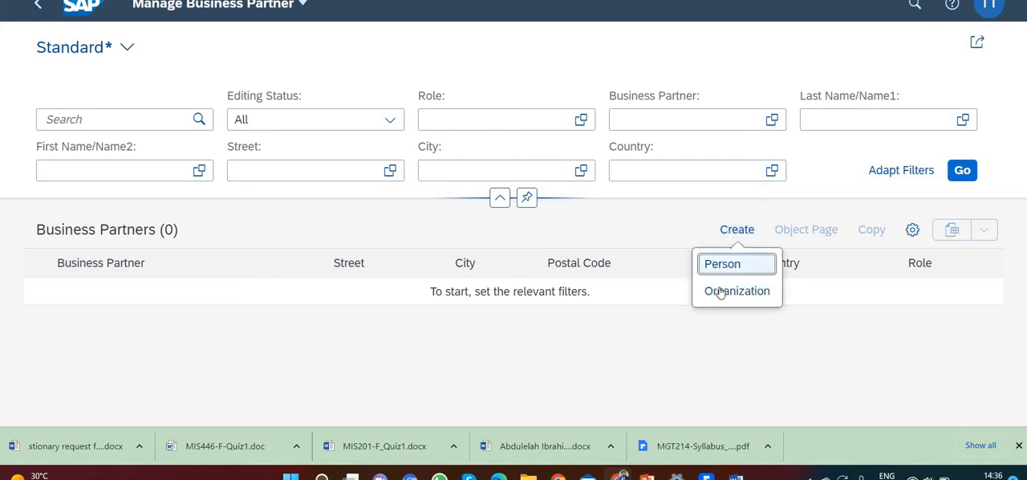
pyautogui.click(720, 292)
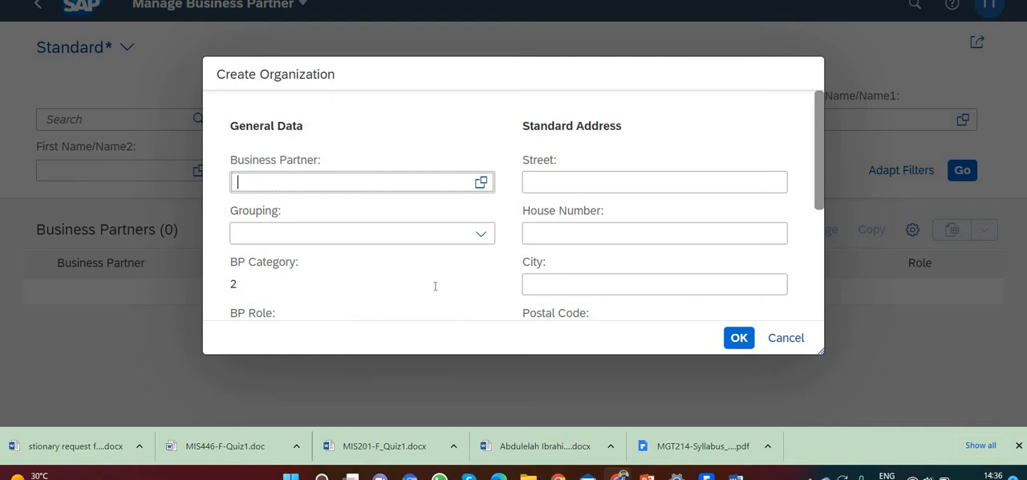
pyautogui.scroll(-1, 421, 272)
pyautogui.click(407, 265)
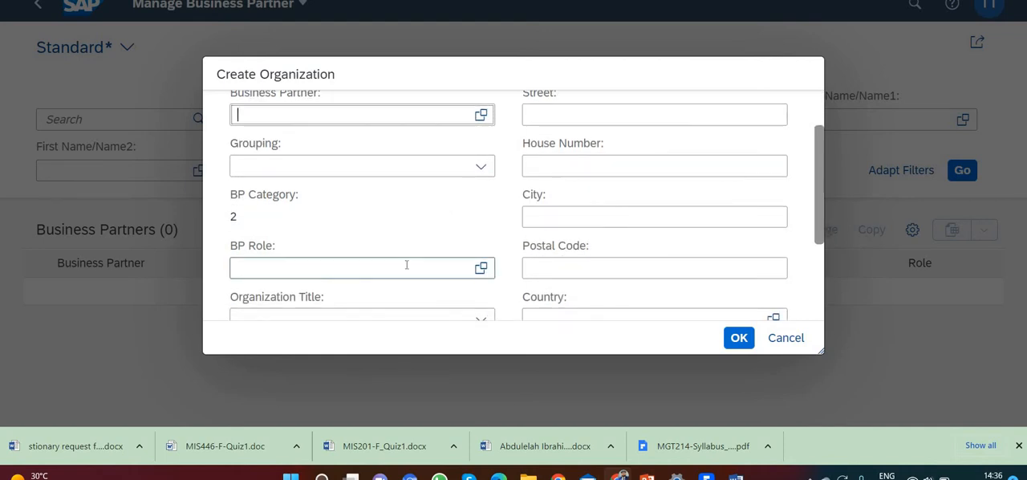
pyautogui.click(482, 270)
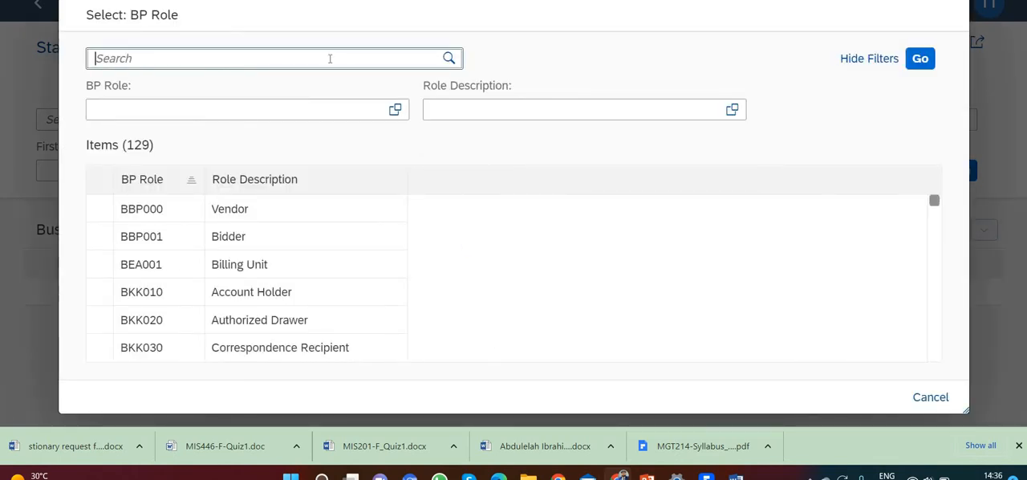
# Search the BP roles for vendor, assign FLVN00 (FI Vendor), and confirm the new organization's initial data
pyautogui.write('vendor')
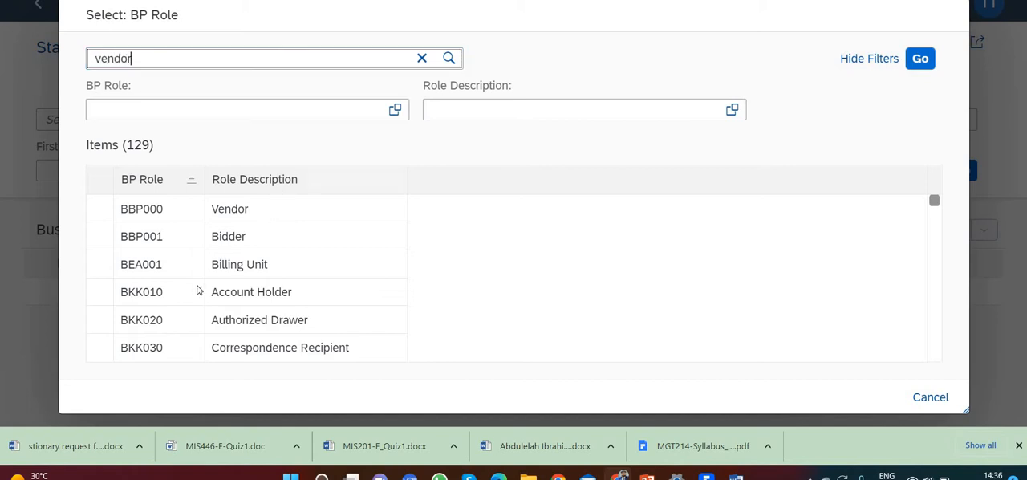
pyautogui.scroll(-8, 181, 299)
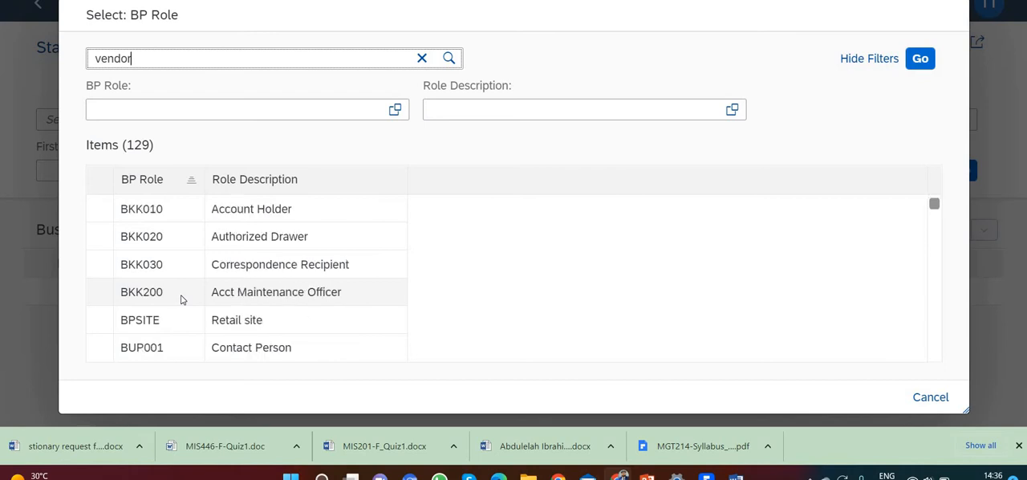
pyautogui.scroll(-5, 181, 299)
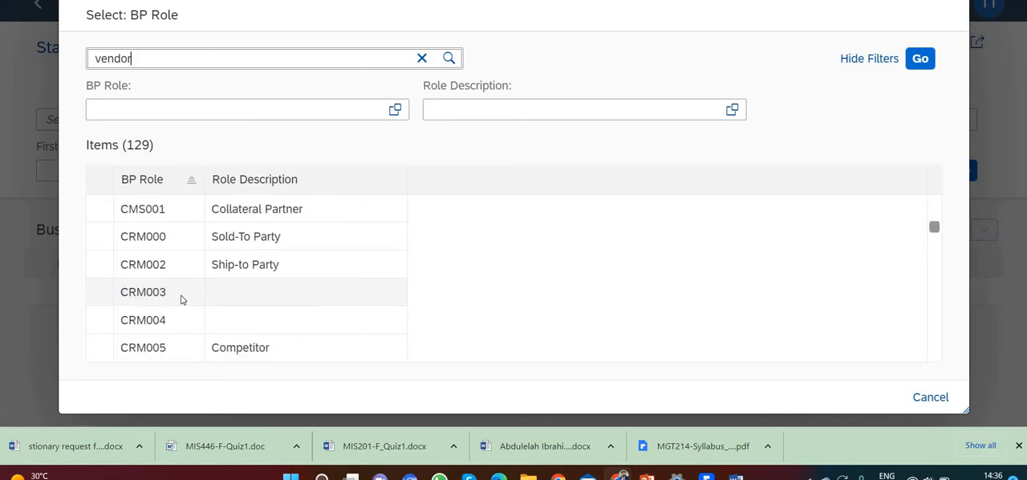
pyautogui.scroll(-1, 182, 299)
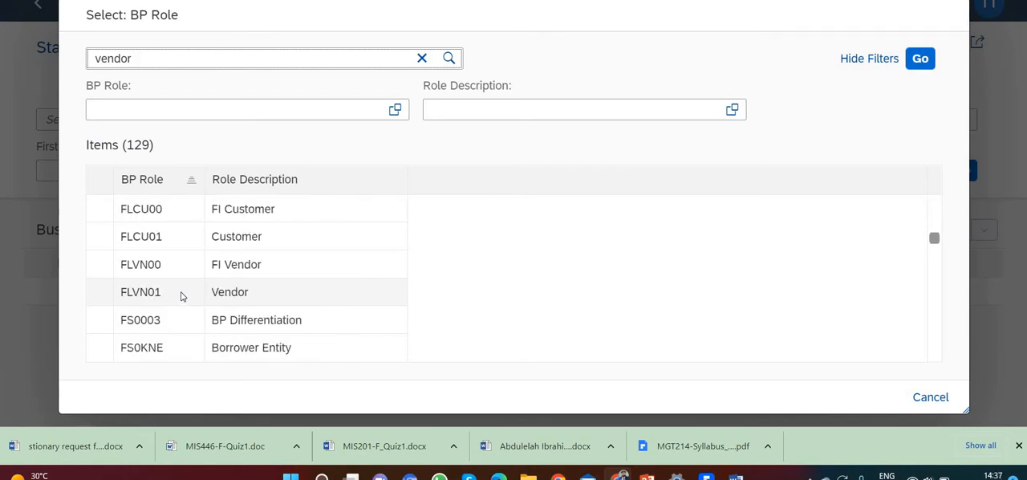
pyautogui.press('Return')
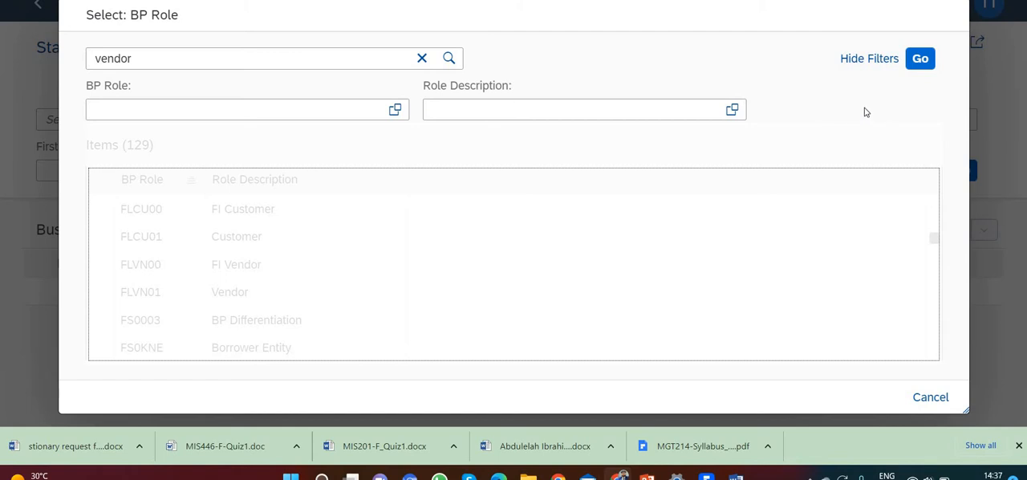
pyautogui.click(920, 59)
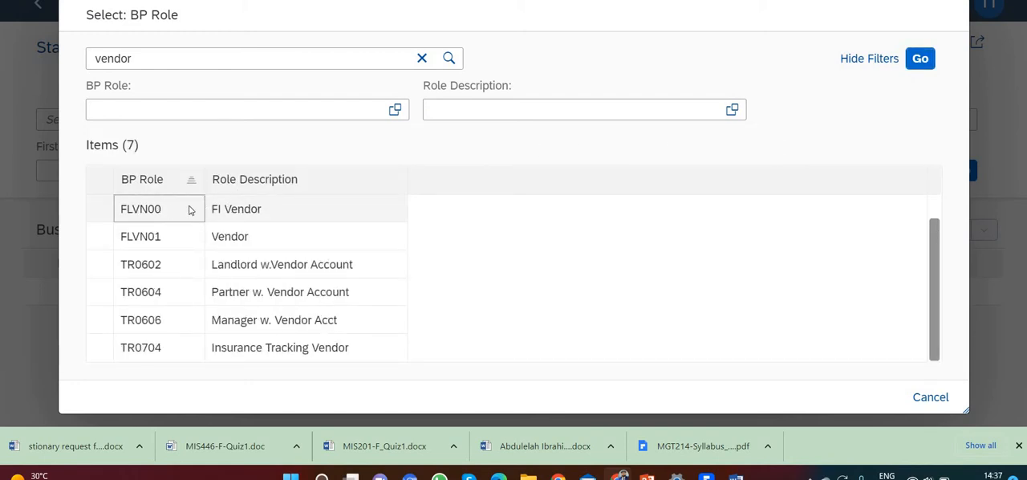
pyautogui.click(191, 210)
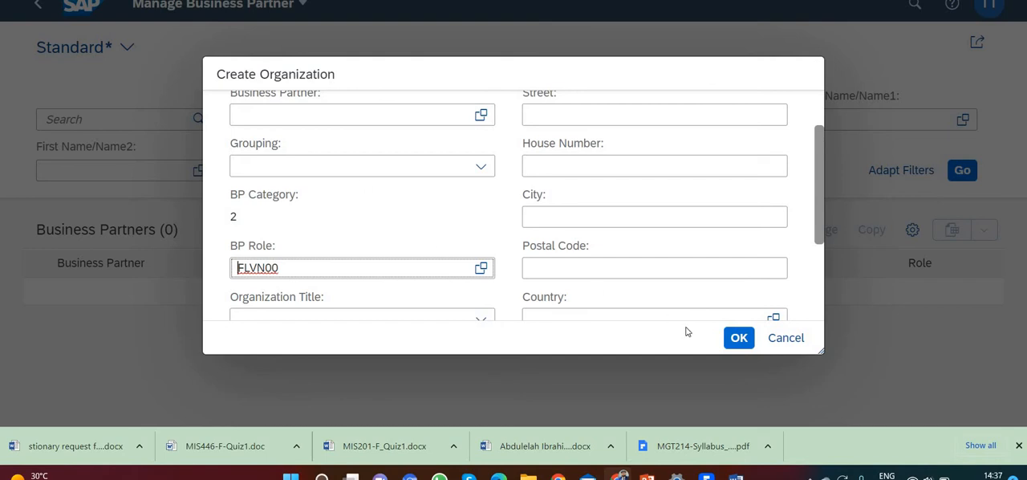
pyautogui.click(739, 338)
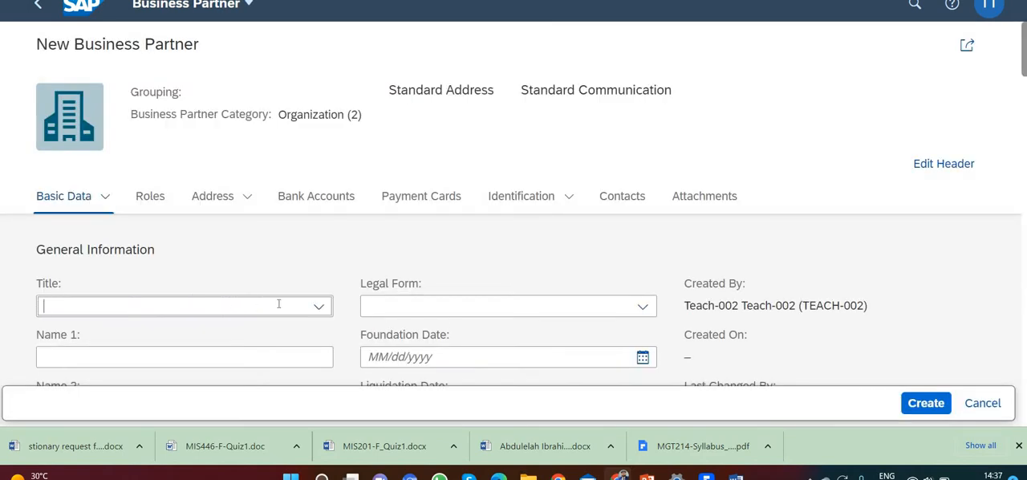
# Set the business partner's title to Company and its Name 1 to Mid West Supply 002
pyautogui.click(320, 308)
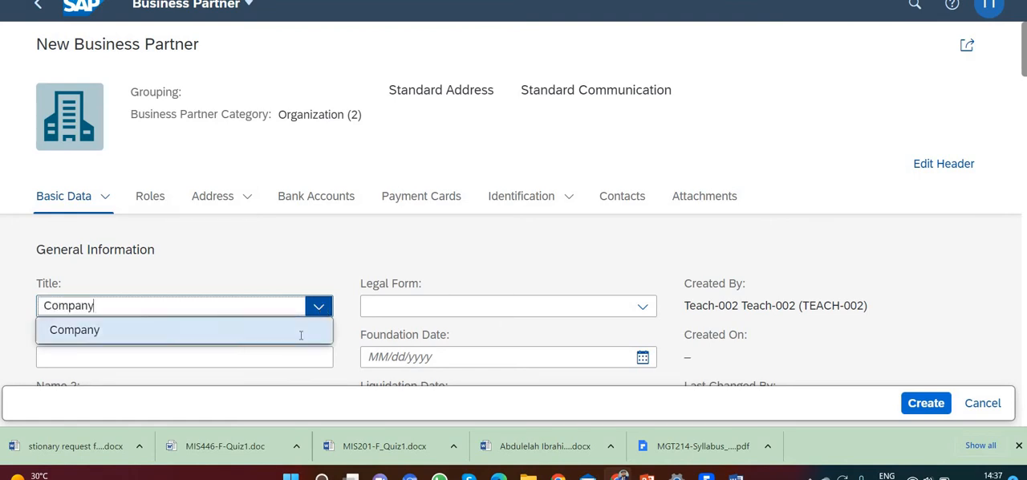
pyautogui.click(301, 333)
pyautogui.scroll(-1, 286, 293)
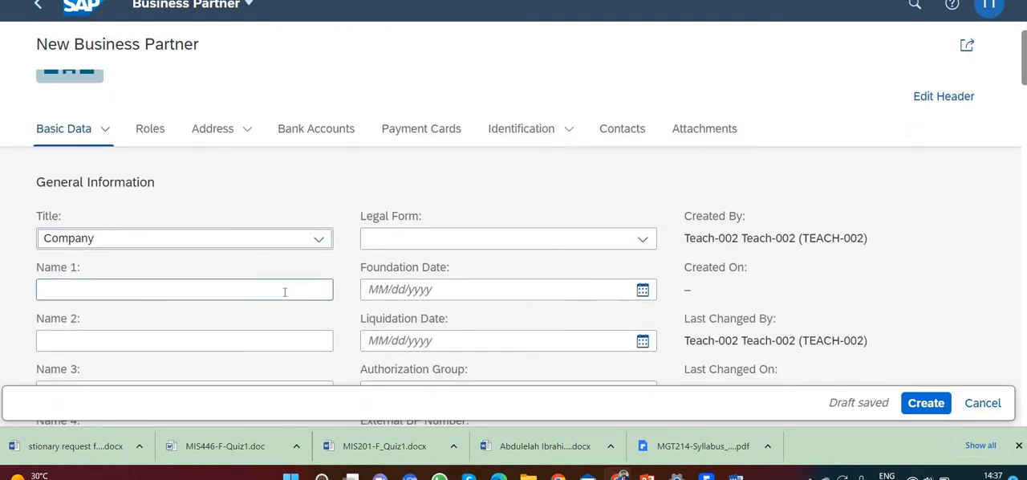
pyautogui.click(284, 292)
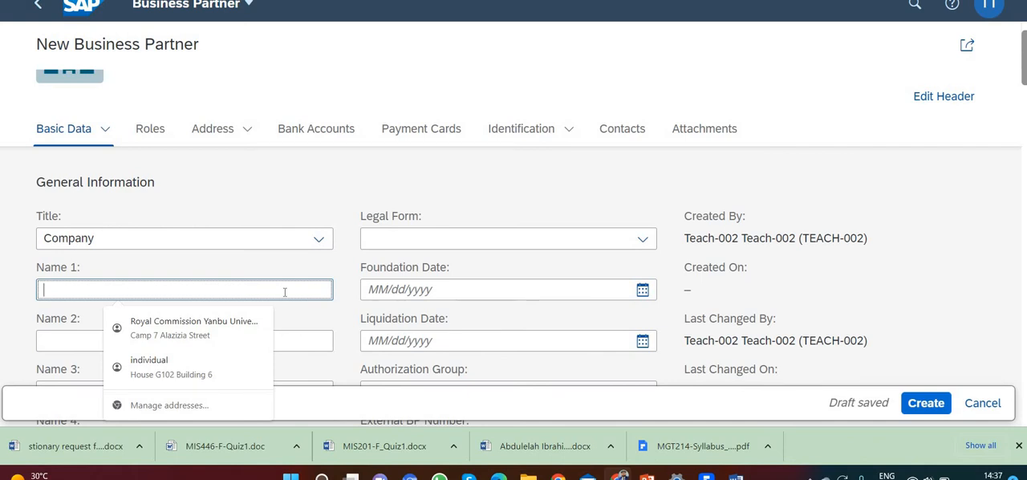
pyautogui.write('Mid ')
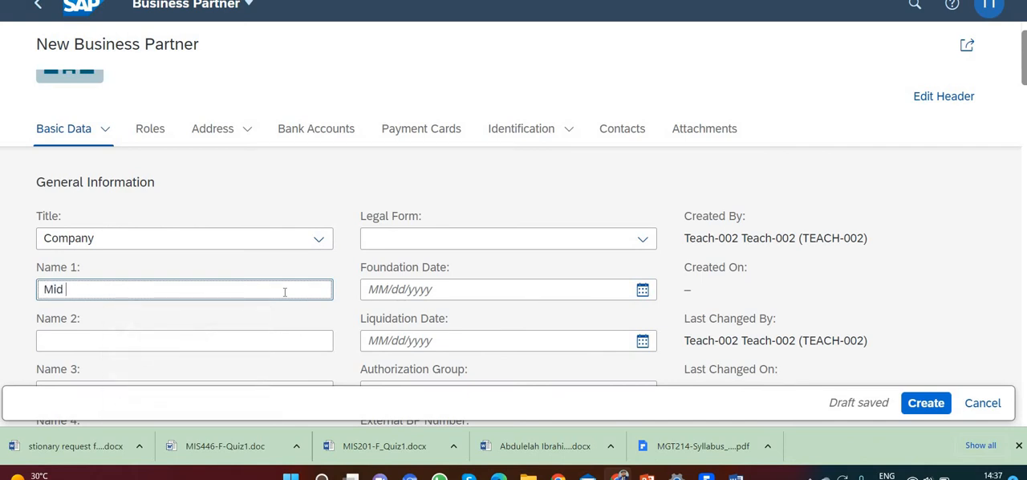
pyautogui.write('West Supply')
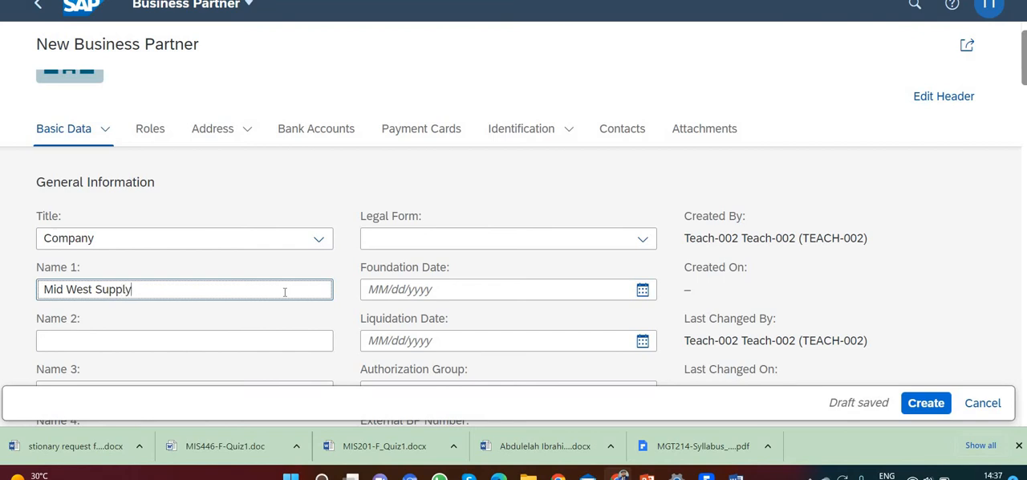
pyautogui.write(' ###')
pyautogui.press('BackSpace')
pyautogui.press('BackSpace')
pyautogui.press('BackSpace')
pyautogui.write('002')
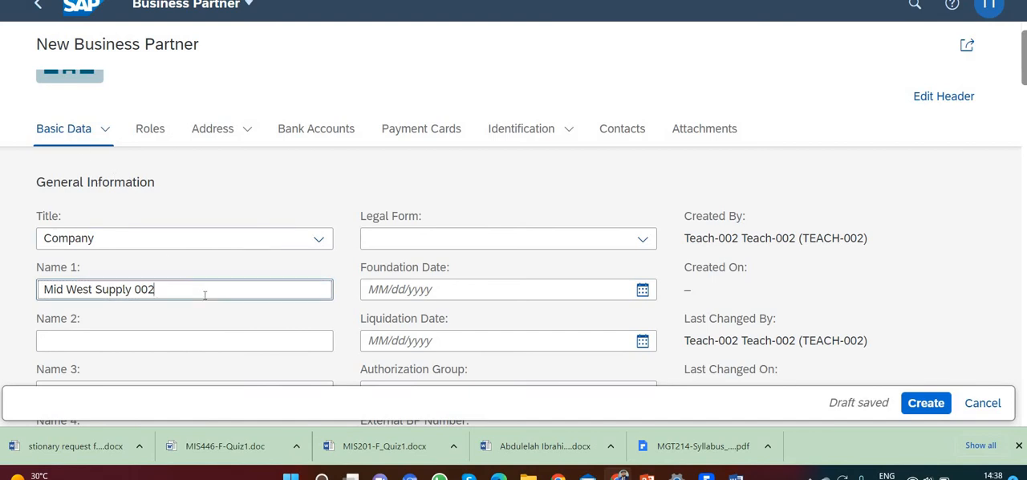
# Fill in the vendor's street in the Standard Address section
pyautogui.click(207, 131)
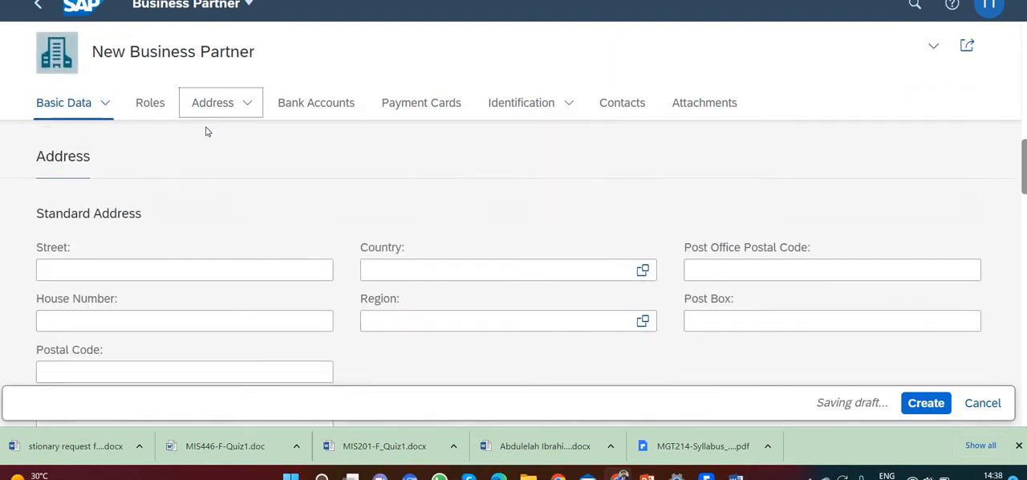
pyautogui.click(165, 210)
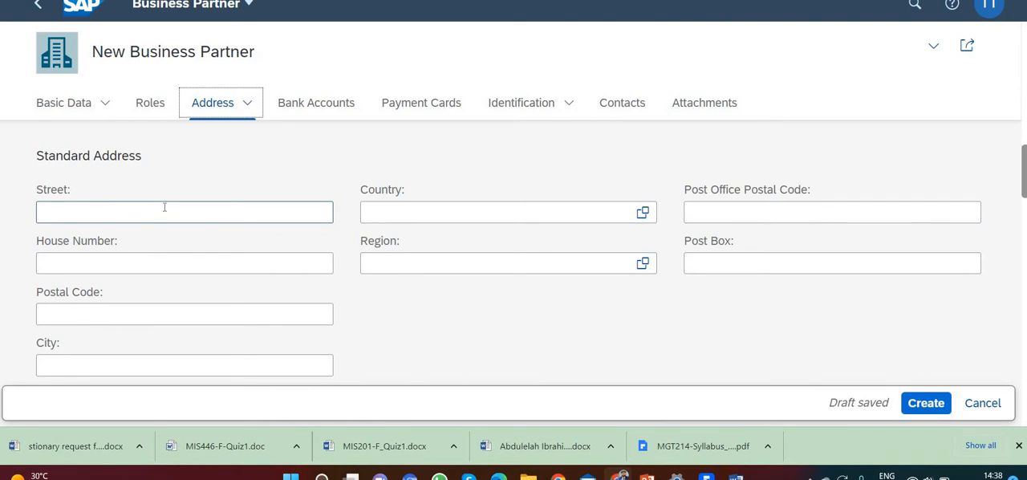
pyautogui.click(165, 207)
pyautogui.write('335')
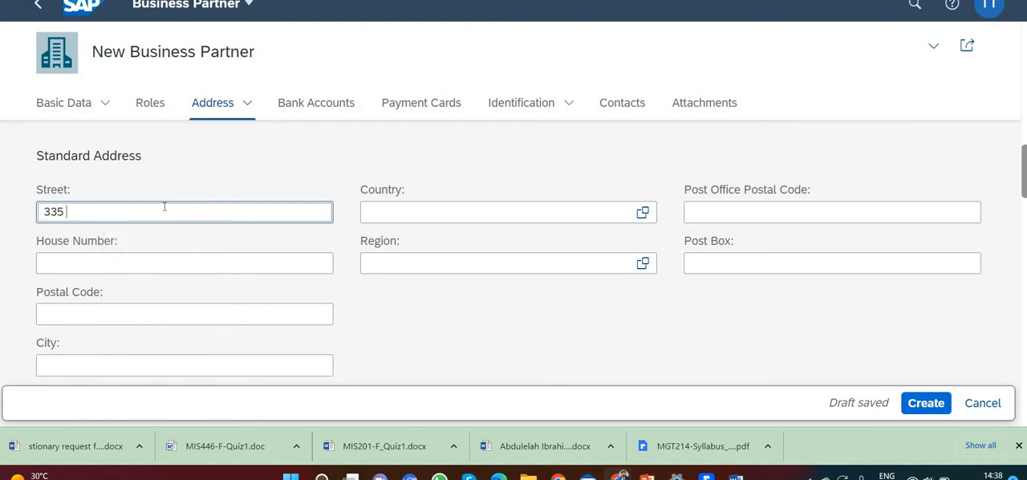
pyautogui.write(' W Industrial Lake')
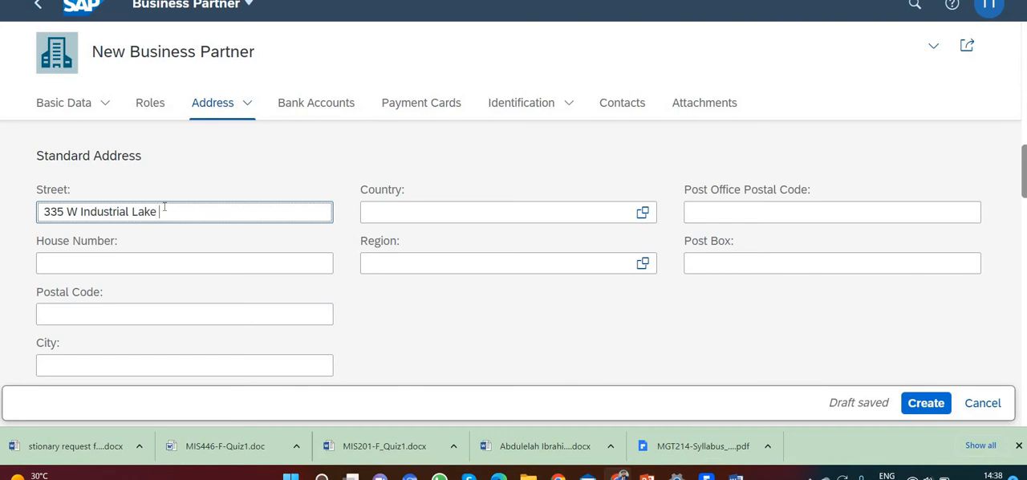
pyautogui.write('Dr.')
pyautogui.click(153, 265)
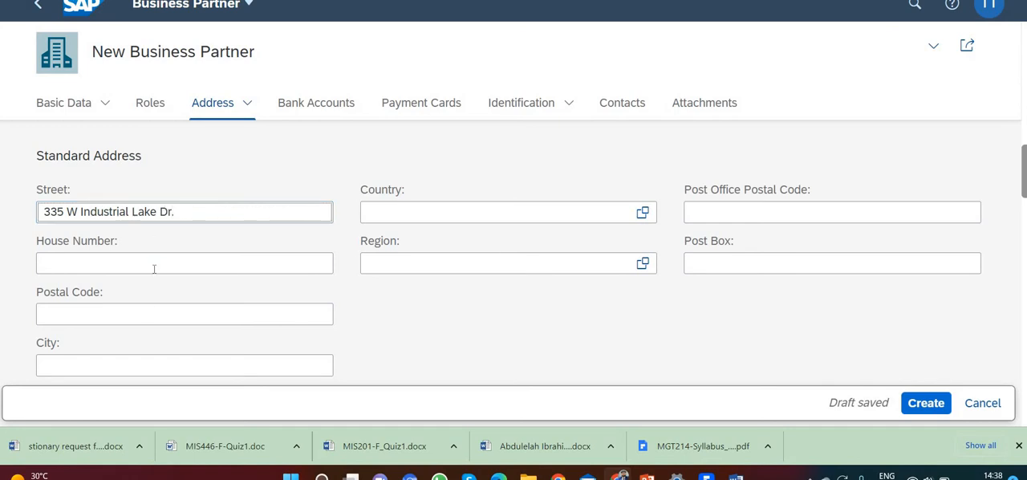
# Fill in the vendor's postal code and city in the standard address
pyautogui.click(148, 317)
pyautogui.click(148, 318)
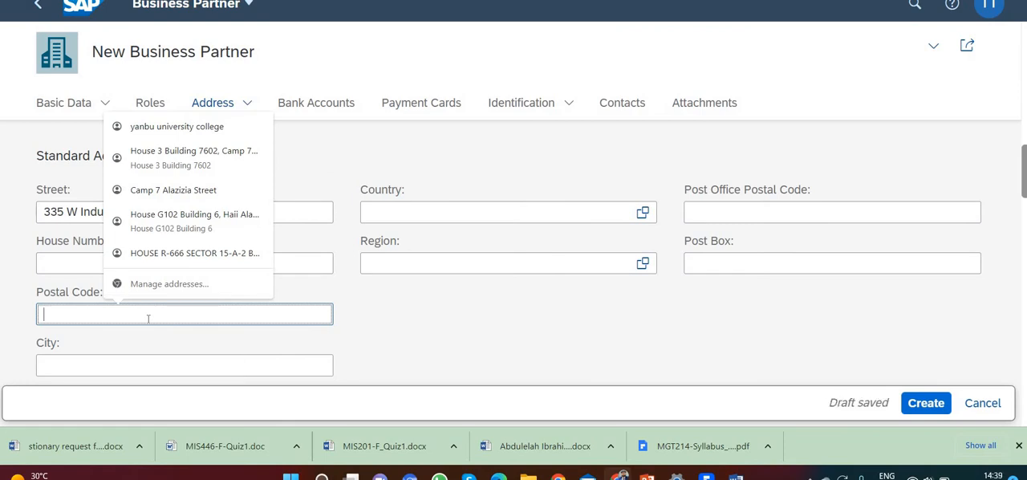
pyautogui.write('68528')
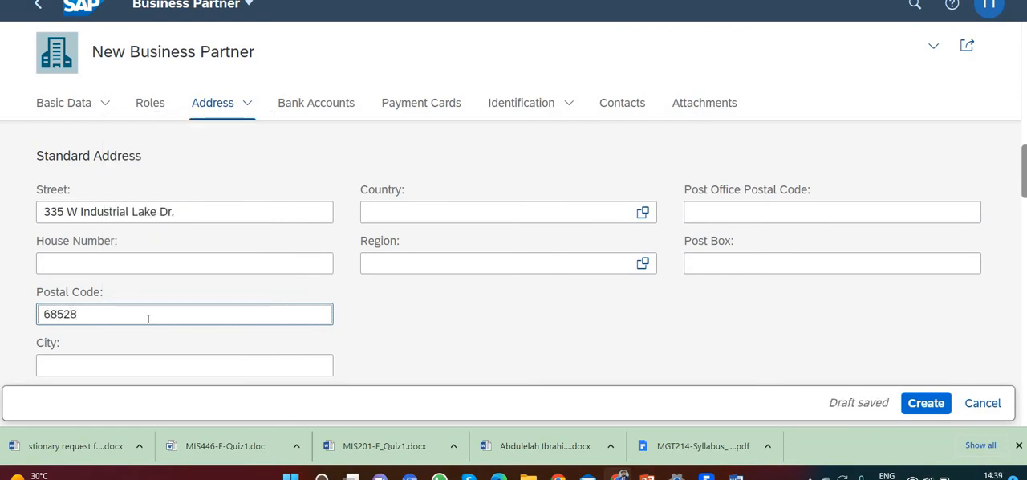
pyautogui.click(143, 365)
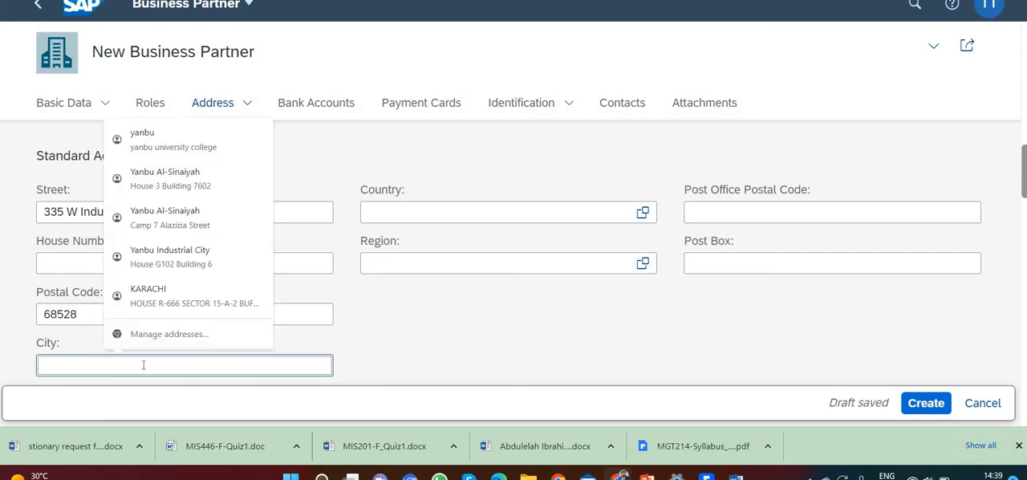
pyautogui.write('Linco')
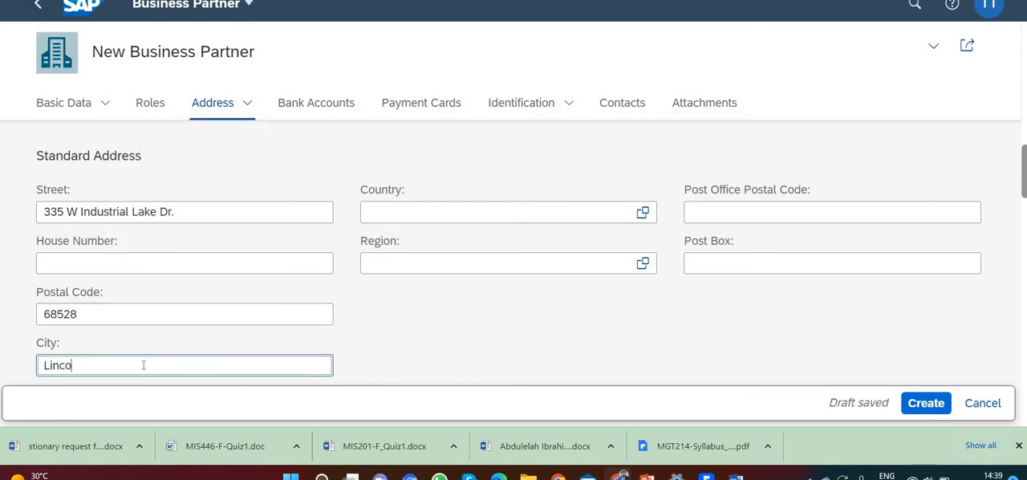
pyautogui.write('ln')
# Set the region of the vendor's standard address to NE
pyautogui.click(443, 263)
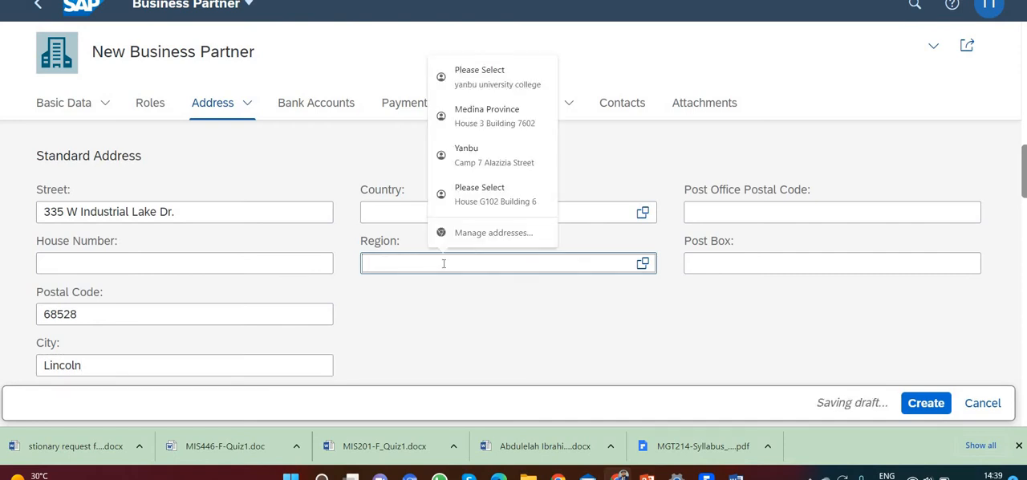
pyautogui.write('NEF')
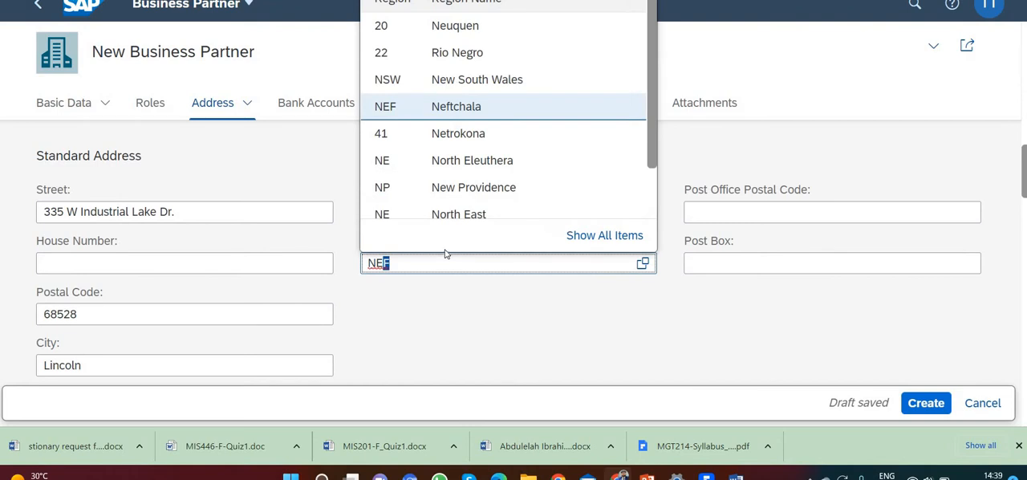
pyautogui.click(470, 214)
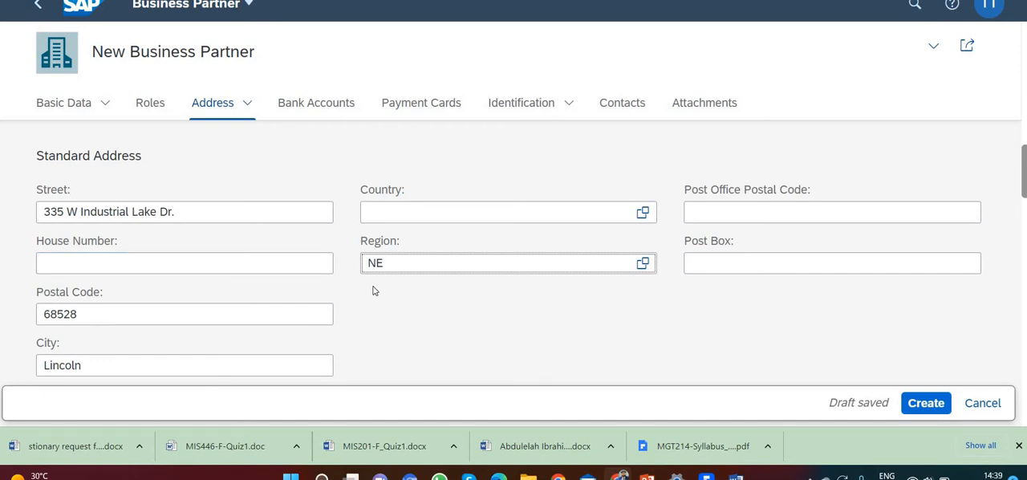
# Set the country of the vendor's standard address to USA (US)
pyautogui.click(429, 204)
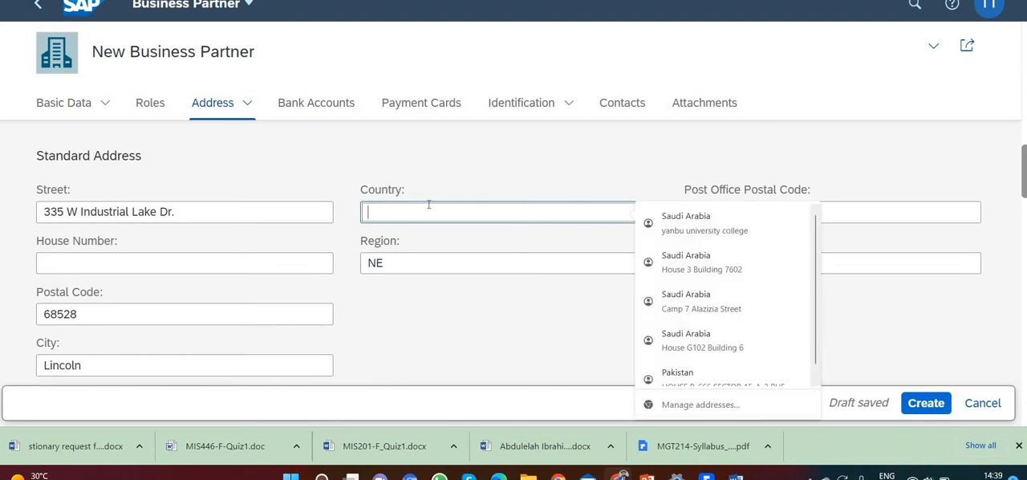
pyautogui.write('us')
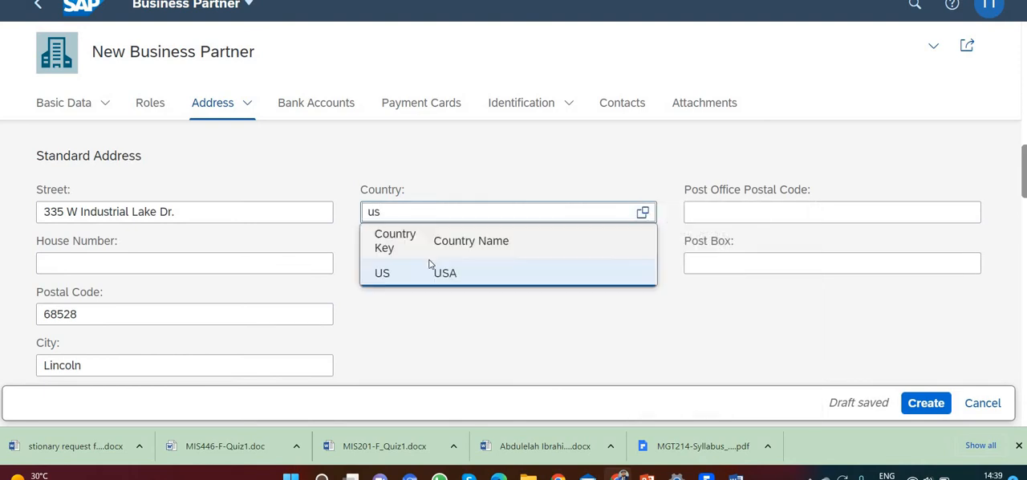
pyautogui.press('Return')
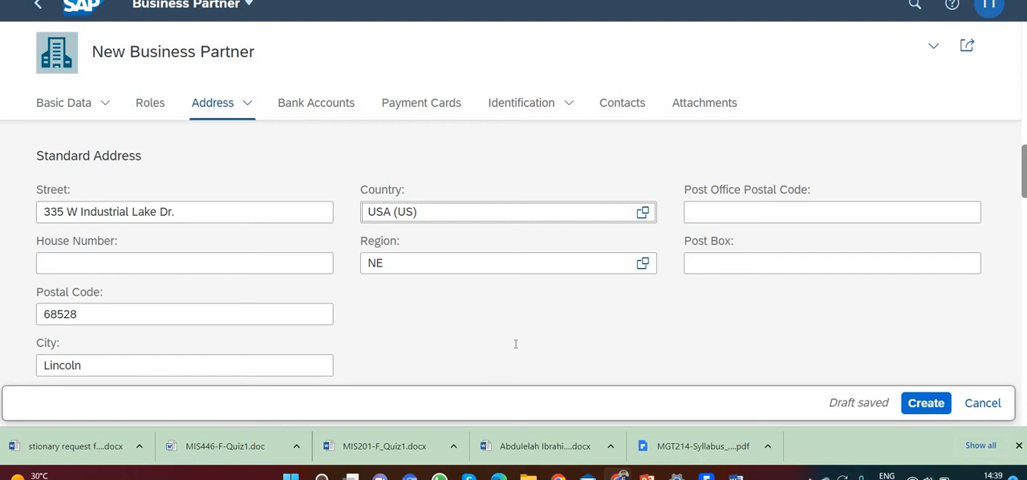
# Add an entry with tax category US1 to the business partner's tax numbers in the Identification section
pyautogui.click(539, 108)
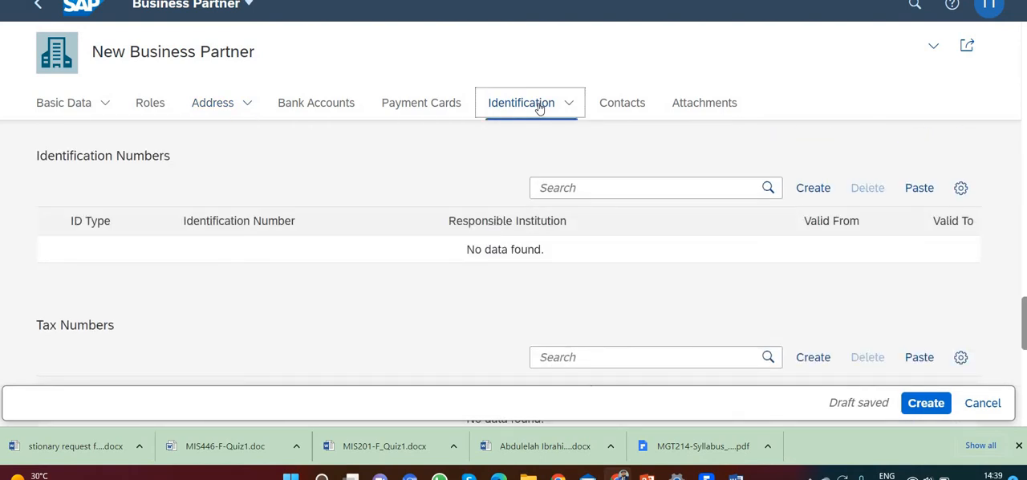
pyautogui.click(812, 189)
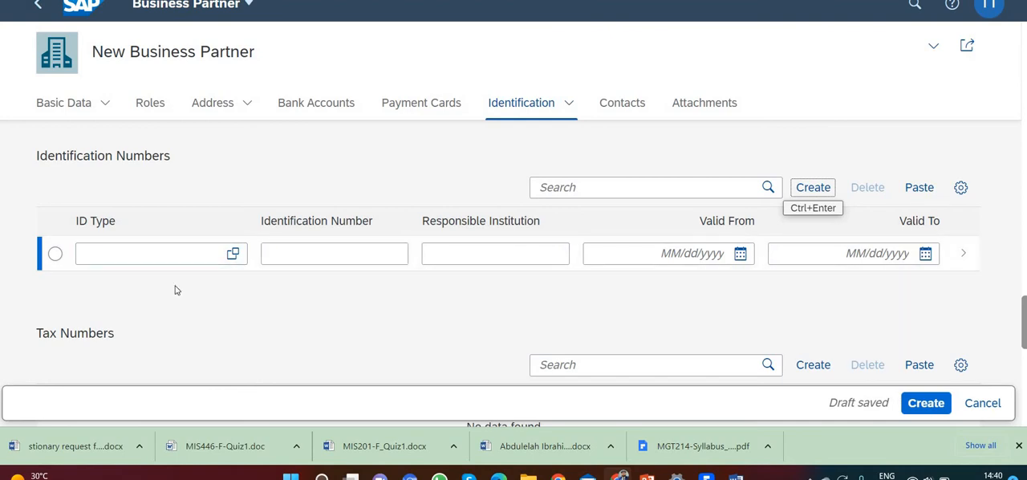
pyautogui.scroll(-2, 177, 290)
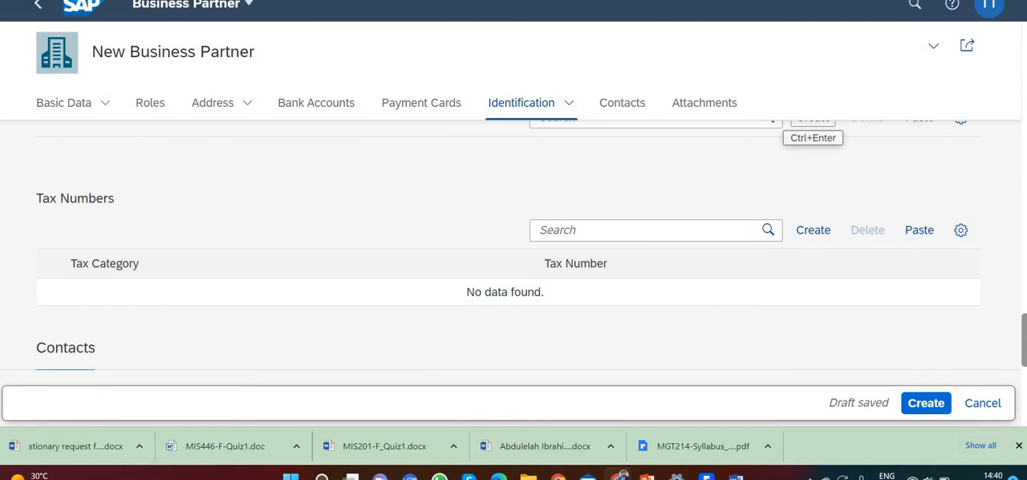
pyautogui.scroll(-1, 321, 193)
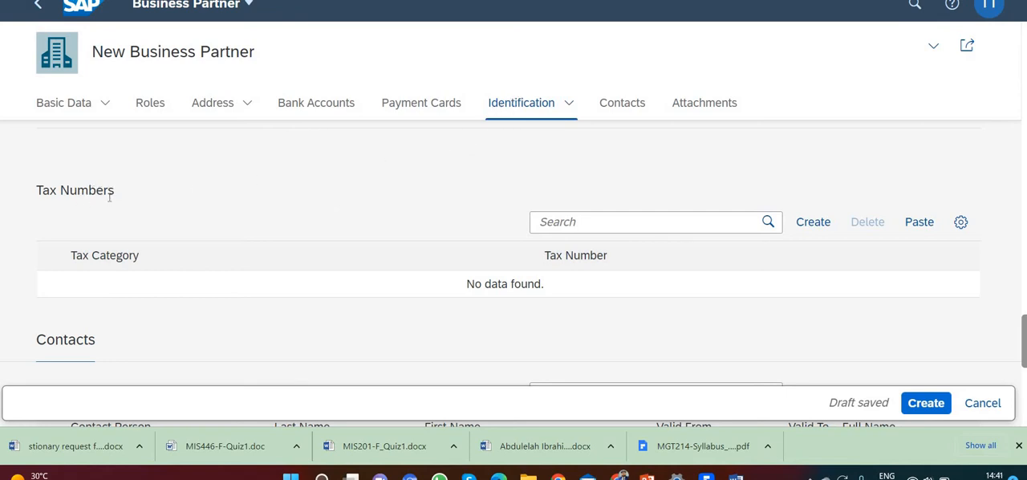
pyautogui.click(825, 230)
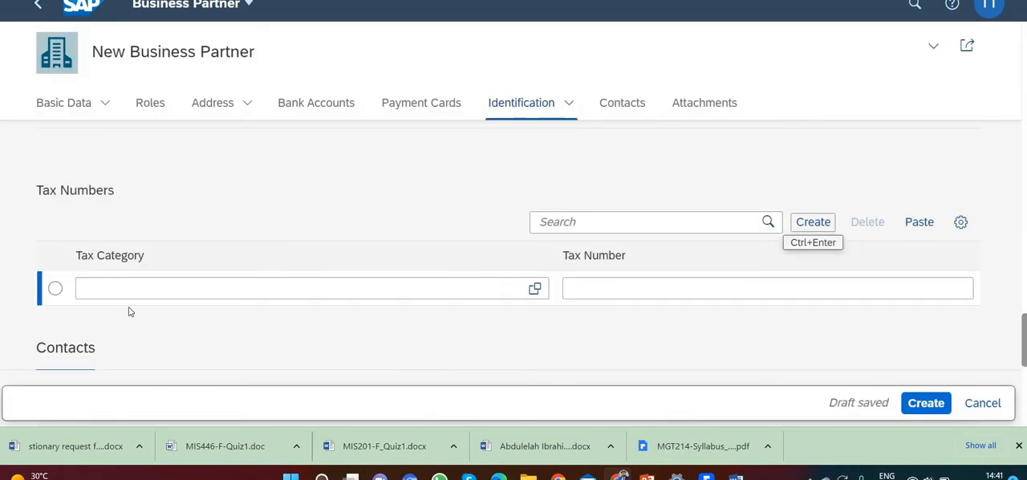
pyautogui.click(104, 289)
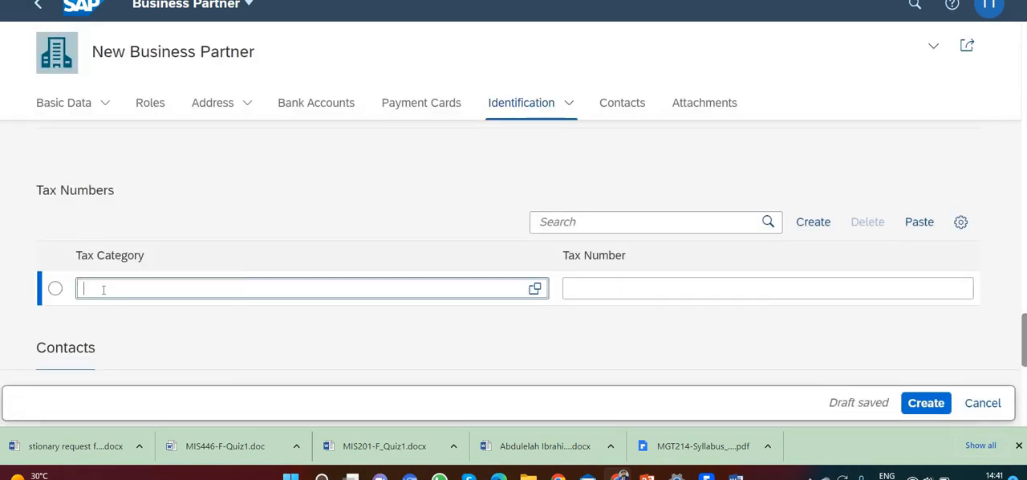
pyautogui.write('us1')
pyautogui.click(358, 354)
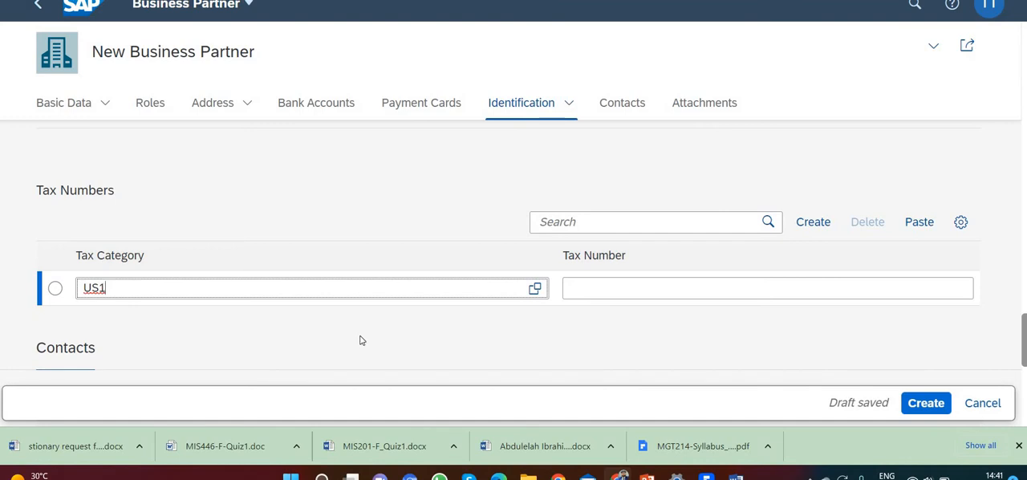
pyautogui.click(594, 294)
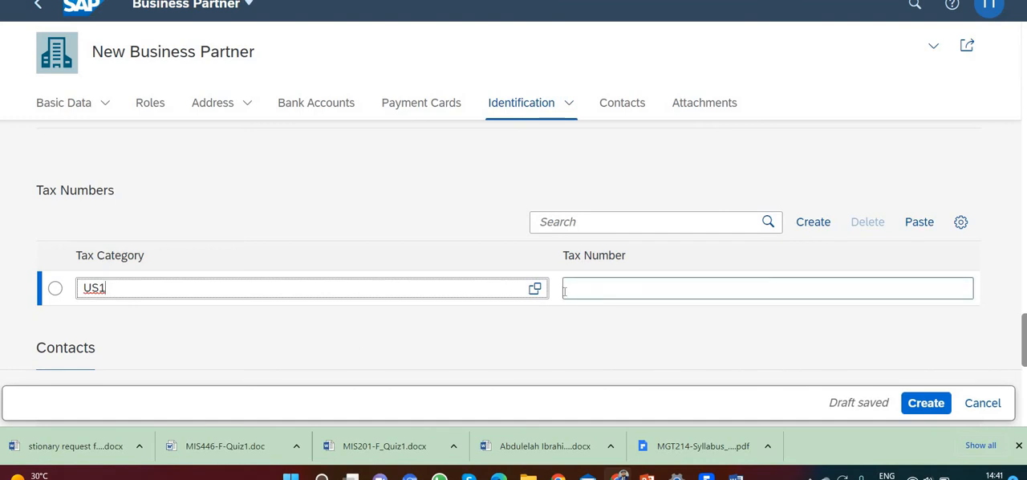
pyautogui.click(452, 293)
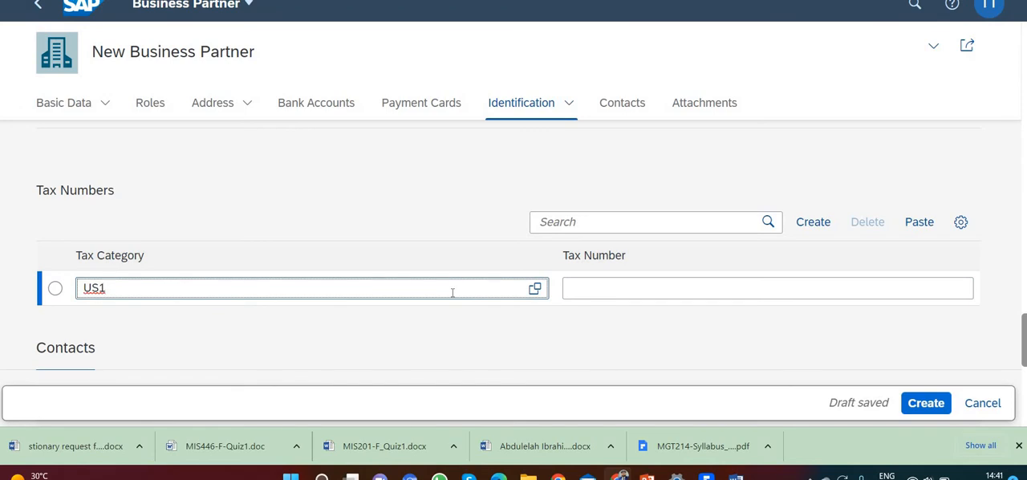
# Fill in the vendor's tax number for the US1 tax category
pyautogui.click(624, 287)
pyautogui.write('12')
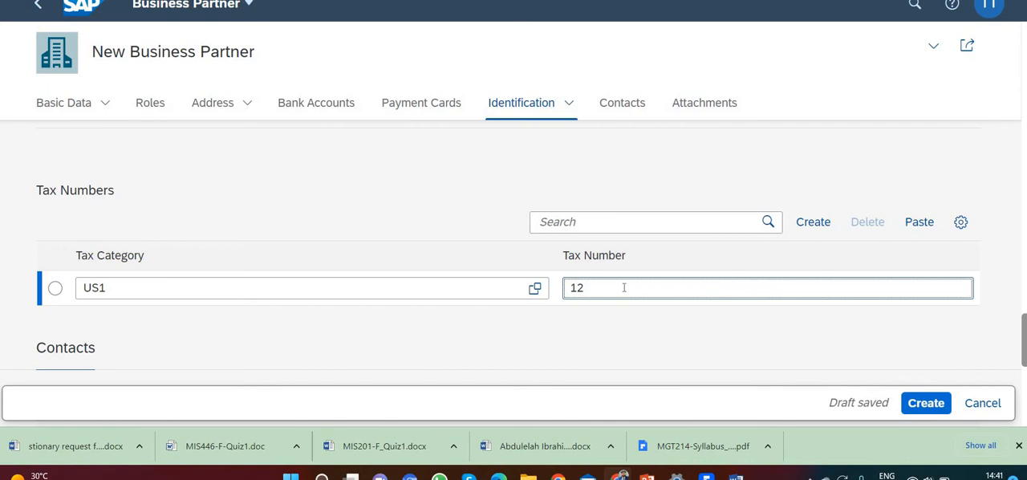
pyautogui.write('-')
pyautogui.write('3456')
pyautogui.write('###')
pyautogui.press('BackSpace')
pyautogui.press('BackSpace')
pyautogui.press('BackSpace')
pyautogui.write('002')
pyautogui.click(254, 175)
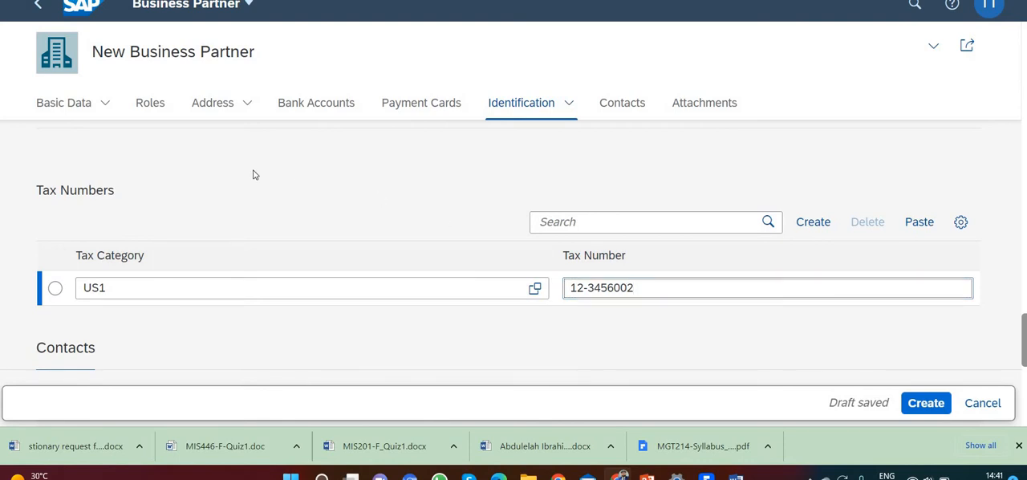
# Set the language in the vendor's Standard Communication data to English (EN)
pyautogui.click(228, 105)
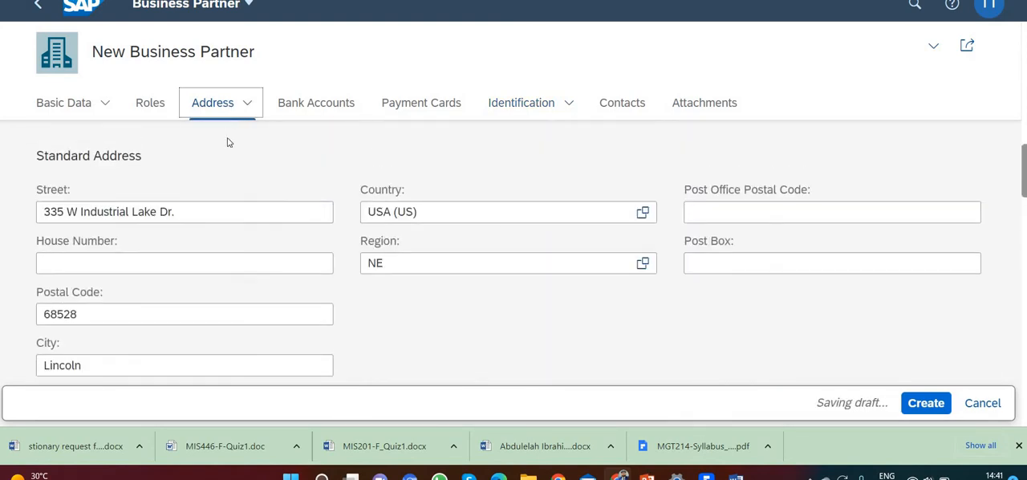
pyautogui.scroll(-1, 244, 293)
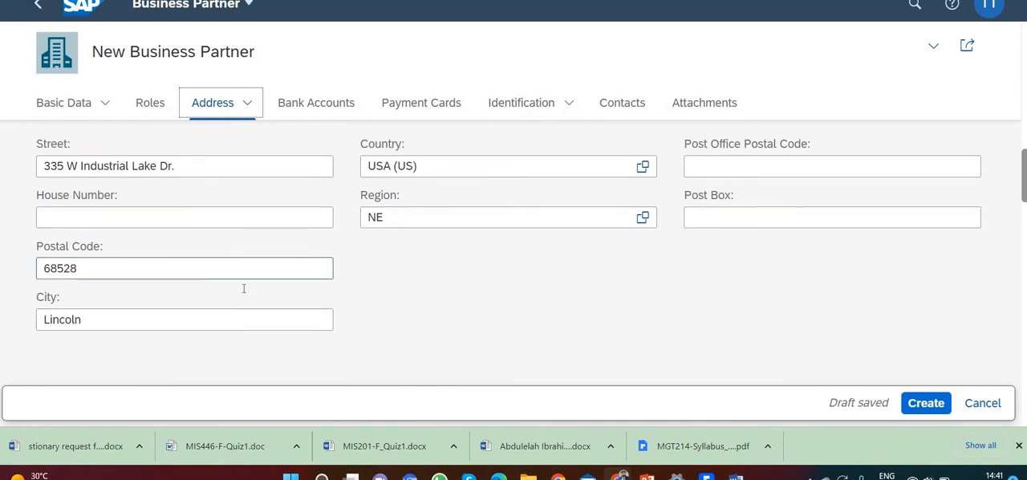
pyautogui.scroll(-3, 245, 292)
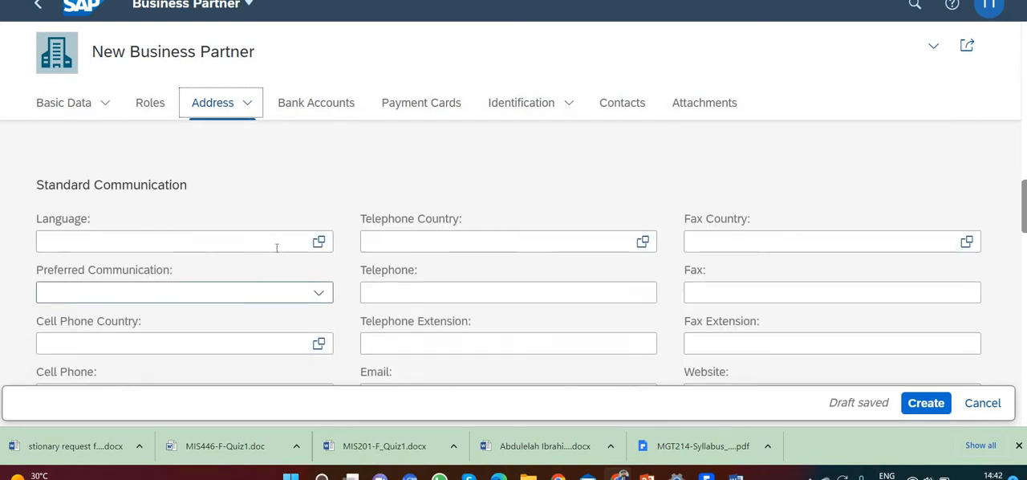
pyautogui.click(293, 244)
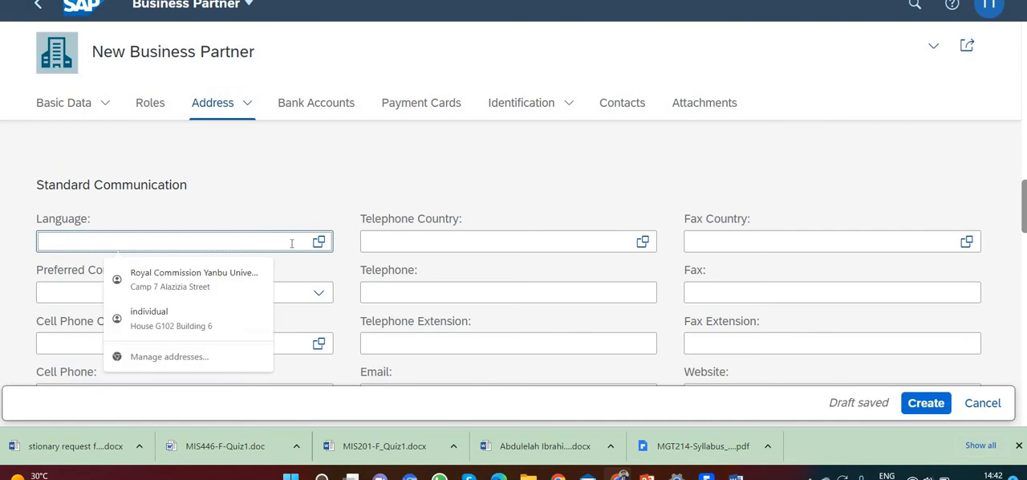
pyautogui.write('en')
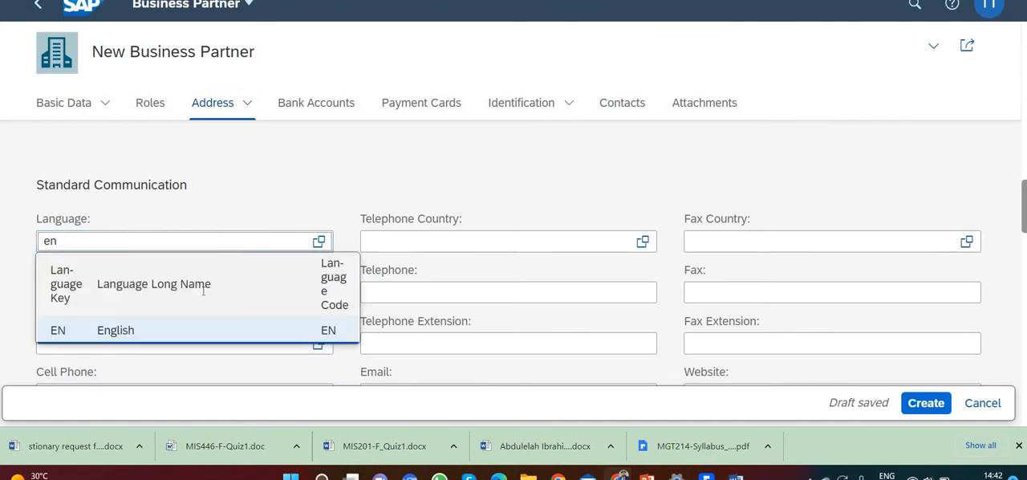
pyautogui.click(154, 326)
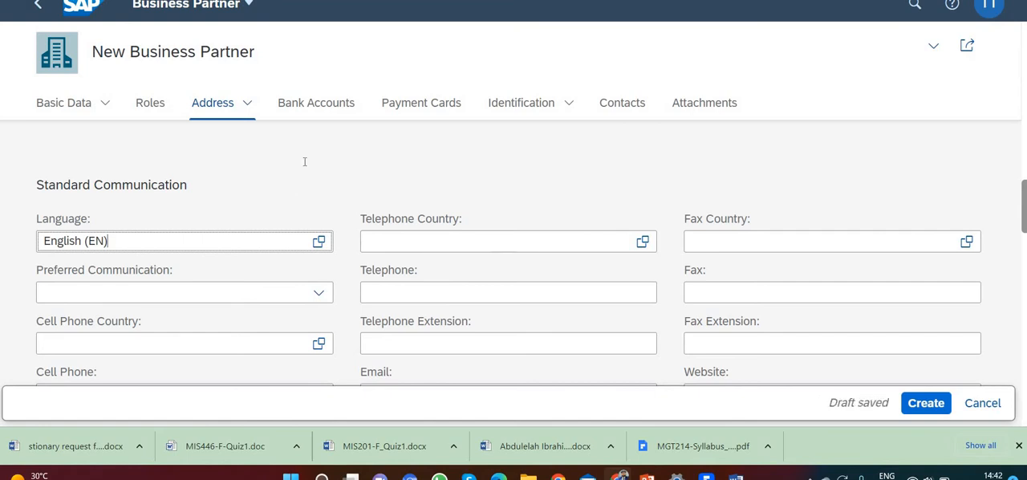
# Set Search Term 1 in the business partner's basic data to 002
pyautogui.scroll(-2, 305, 165)
pyautogui.scroll(-5, 305, 164)
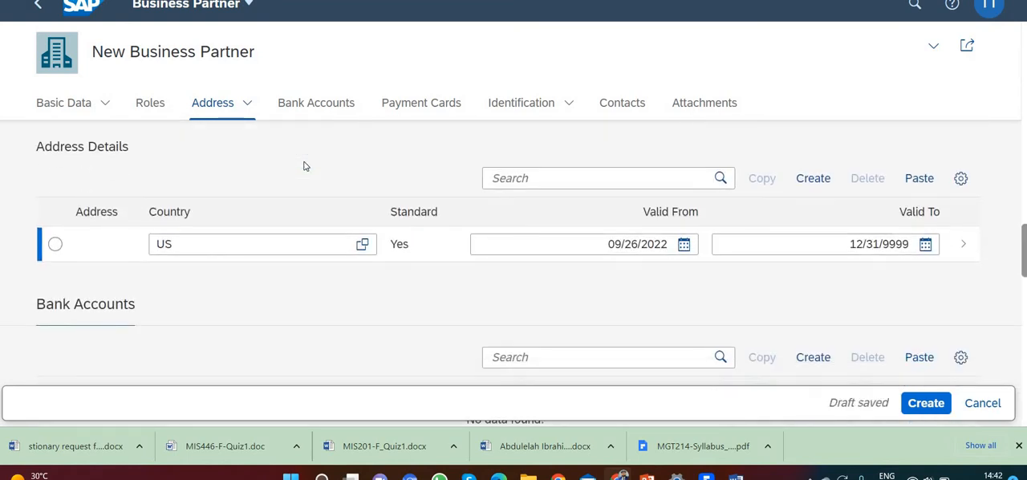
pyautogui.scroll(-3, 305, 166)
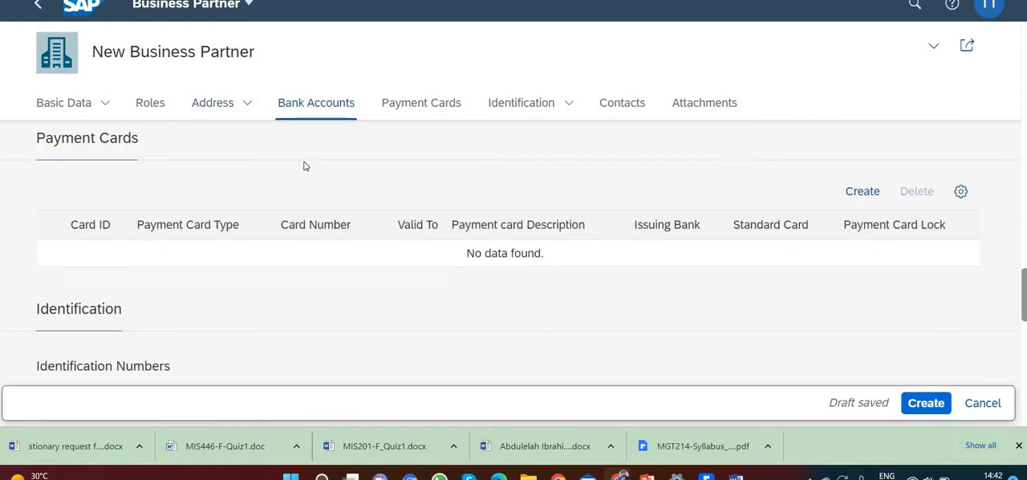
pyautogui.scroll(10, 305, 166)
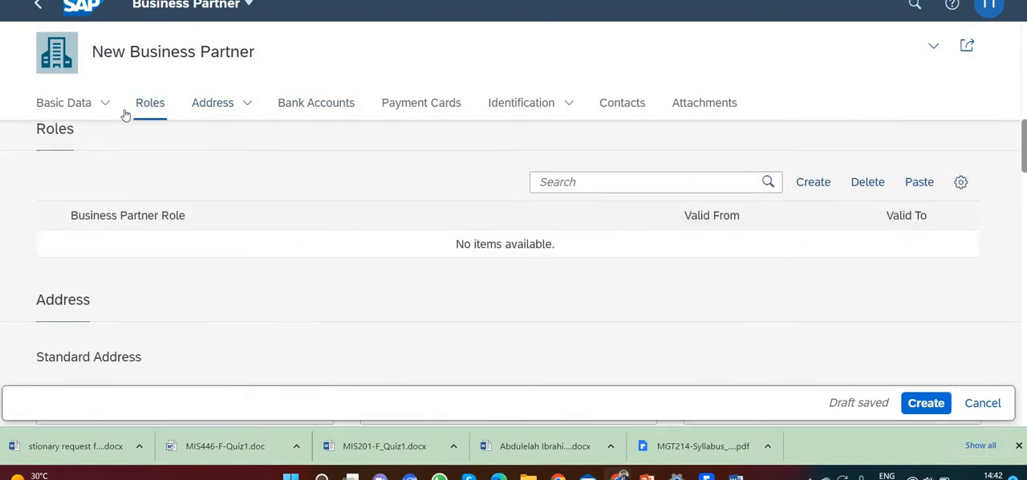
pyautogui.scroll(6, 114, 147)
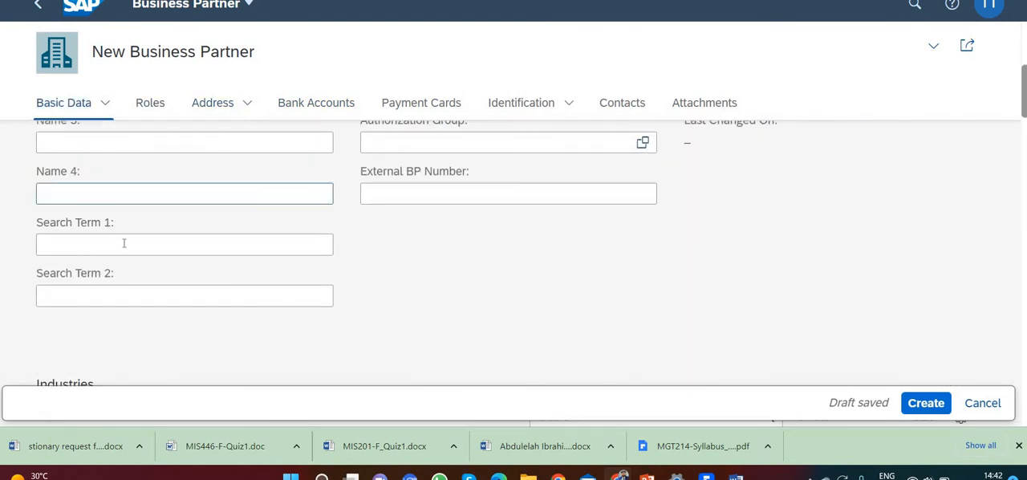
pyautogui.click(124, 243)
pyautogui.write('002')
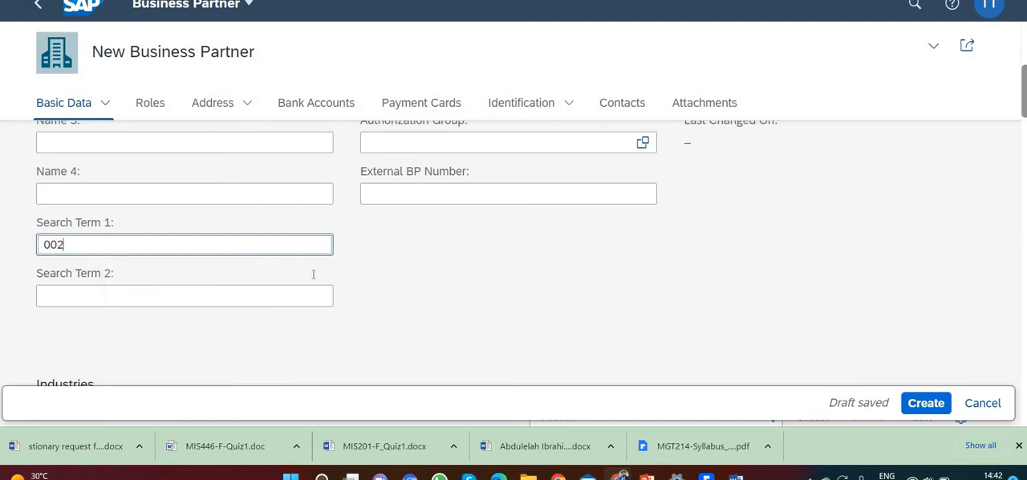
pyautogui.click(439, 271)
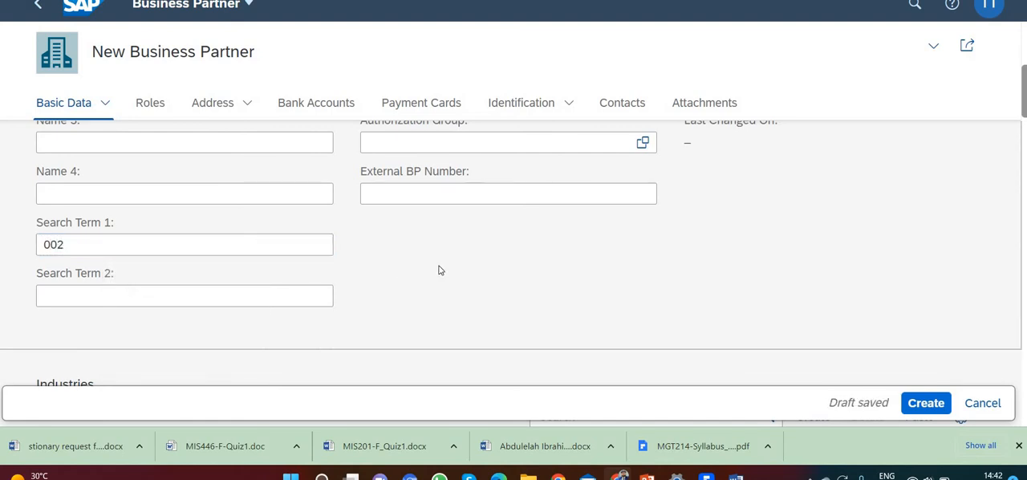
pyautogui.click(526, 107)
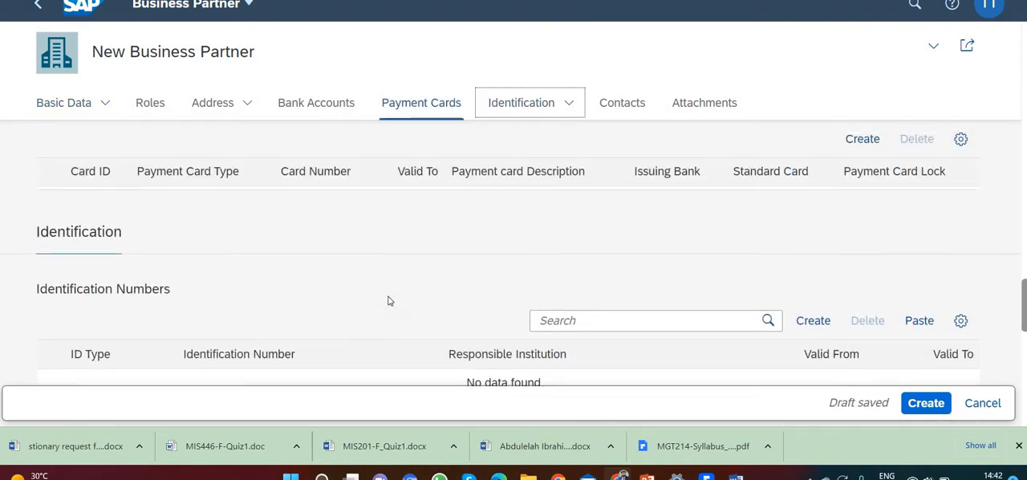
pyautogui.scroll(-1, 389, 297)
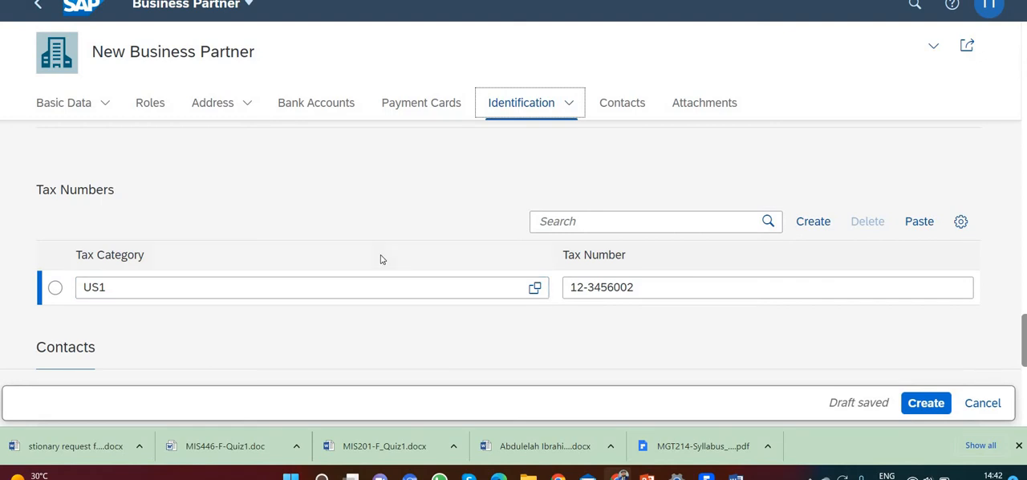
pyautogui.scroll(1, 381, 259)
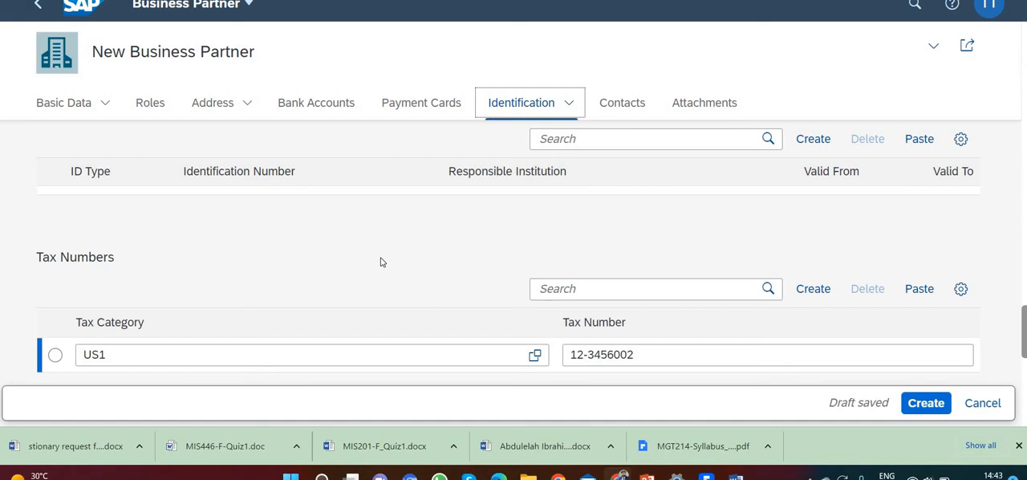
# Add the Vendor role FLVN01 as a second role of the business partner
pyautogui.click(151, 105)
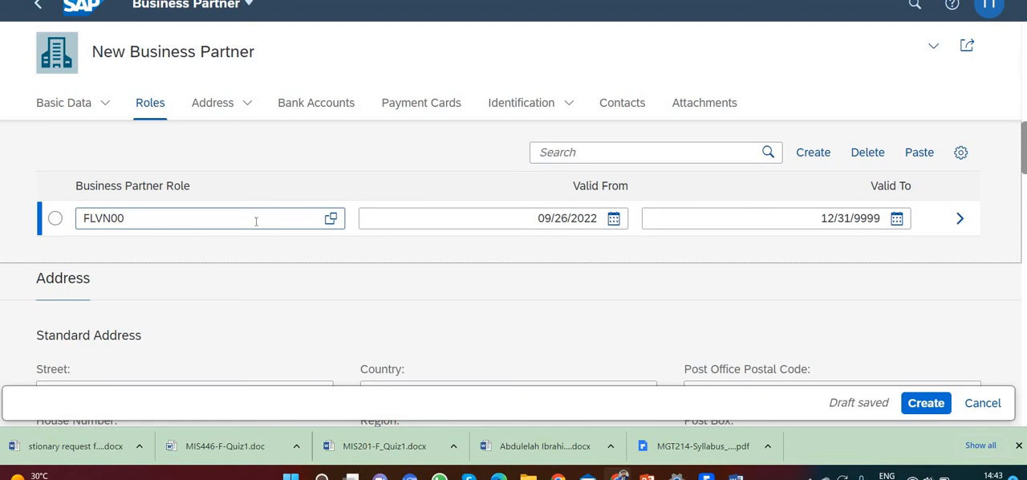
pyautogui.click(816, 157)
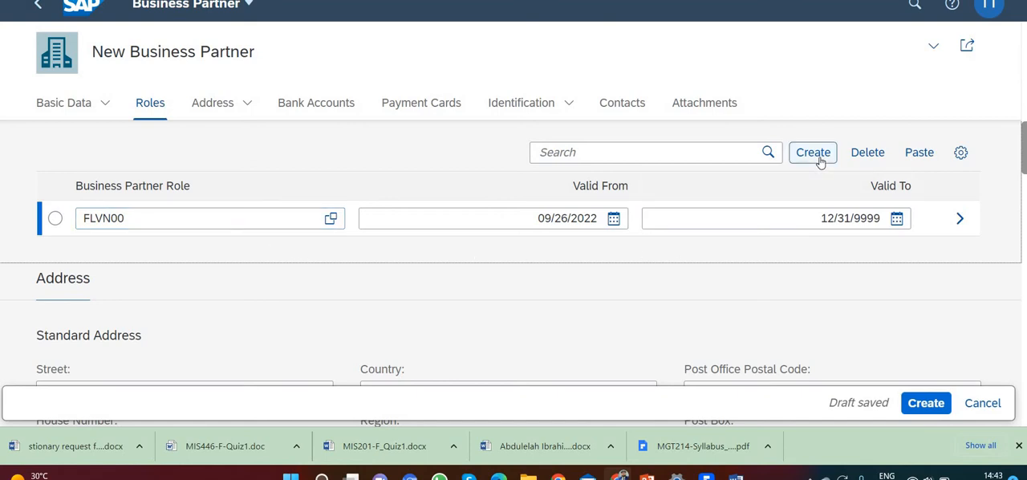
pyautogui.click(268, 255)
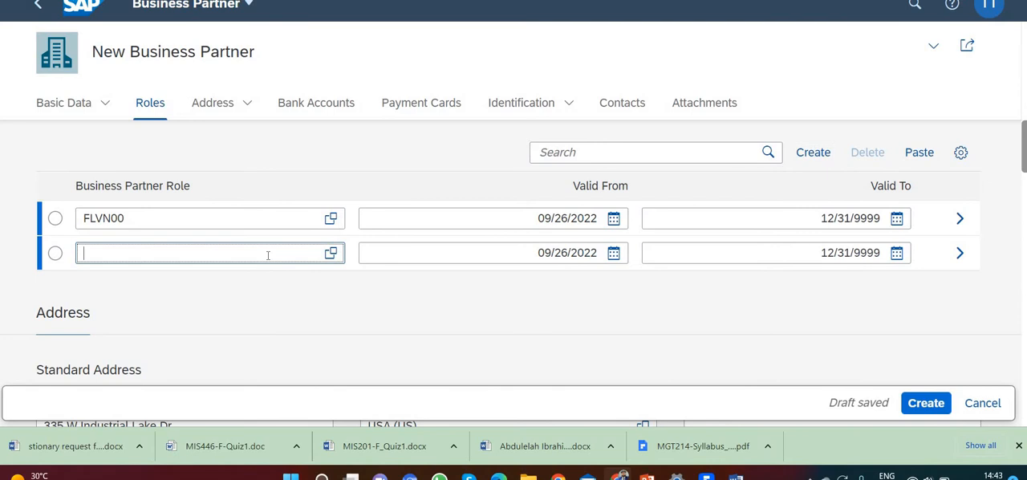
pyautogui.write('flvn01')
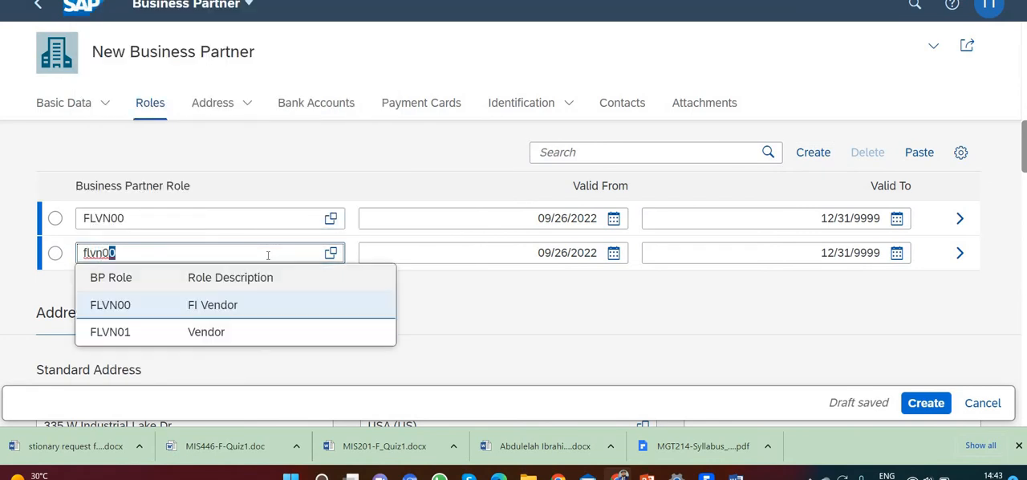
pyautogui.click(214, 337)
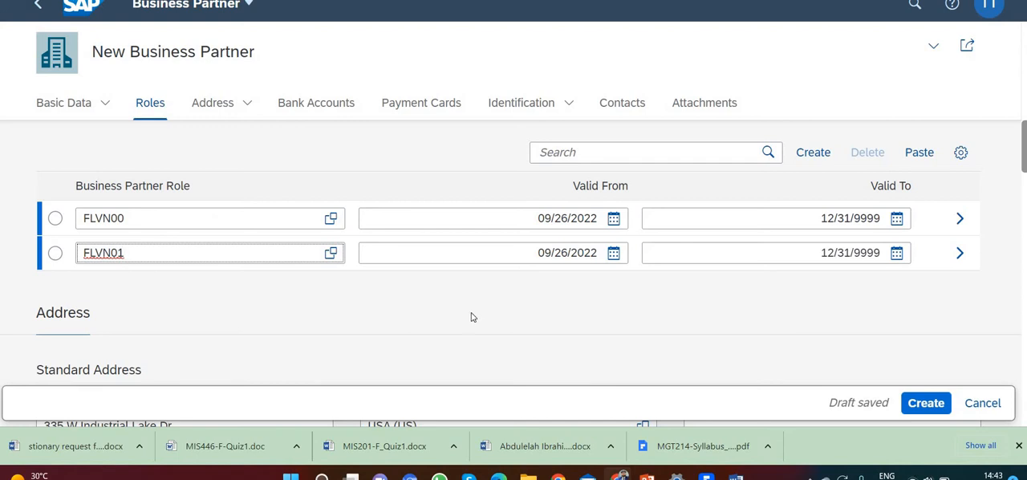
# Open the details of the FLVN01 role and add the company code Global Bike Inc. (US00)
pyautogui.click(962, 253)
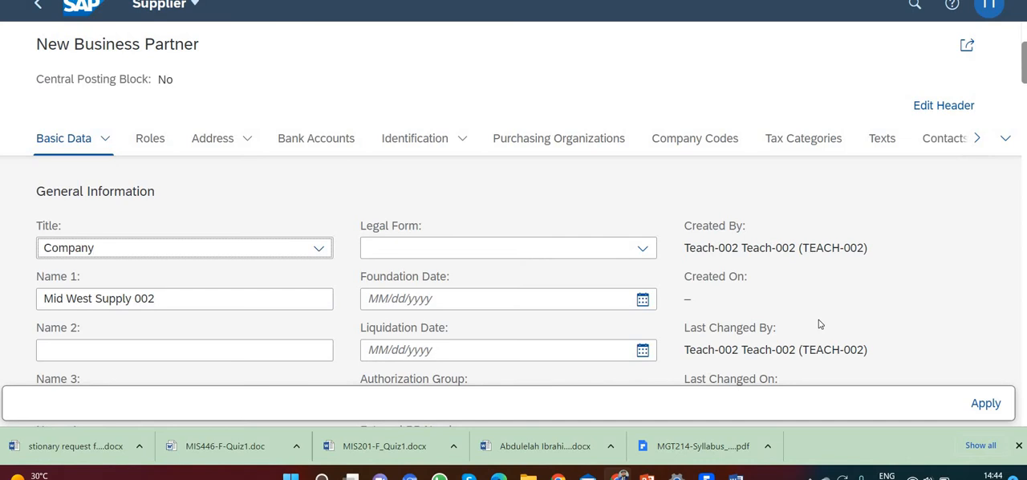
pyautogui.click(720, 142)
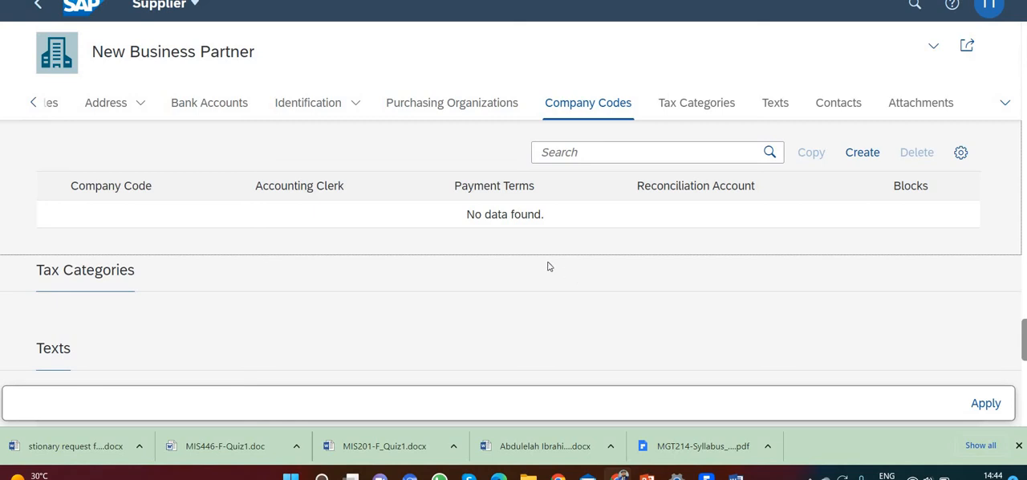
pyautogui.scroll(3, 205, 214)
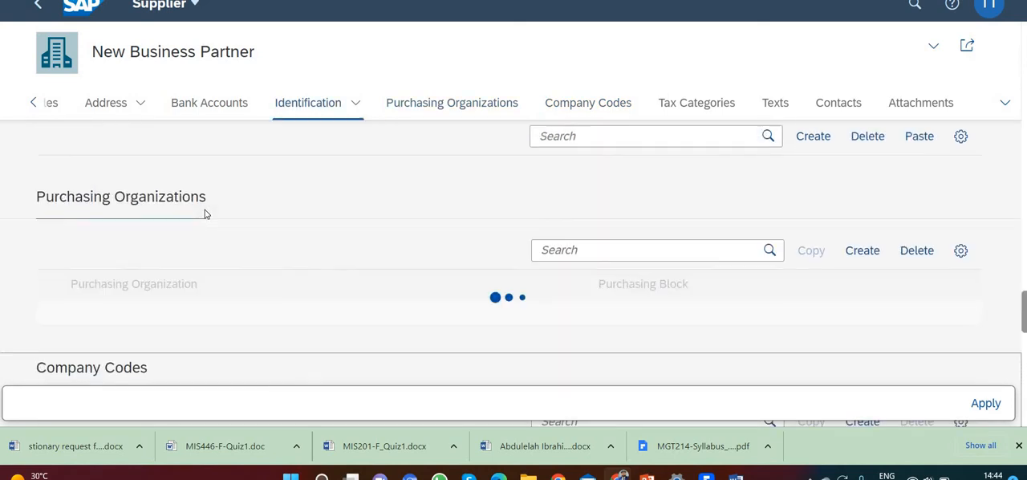
pyautogui.click(857, 299)
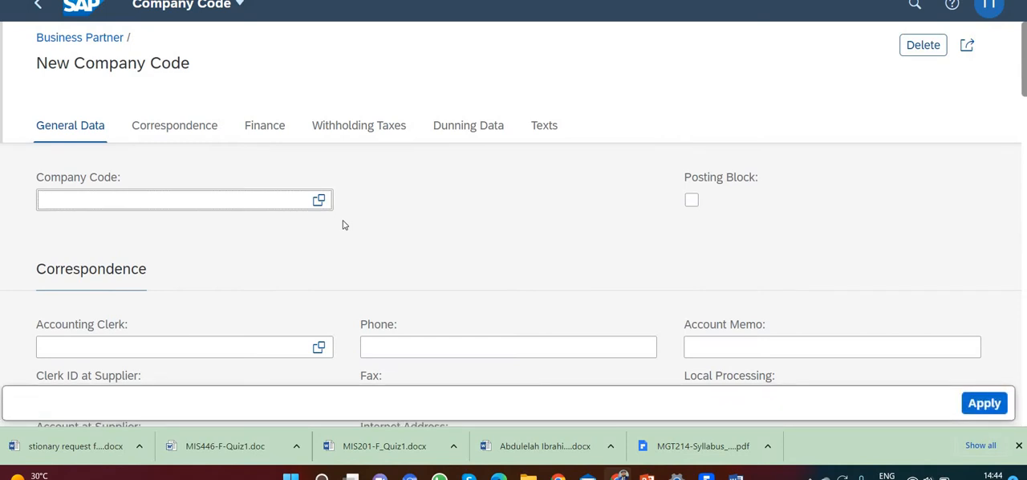
pyautogui.write('us00')
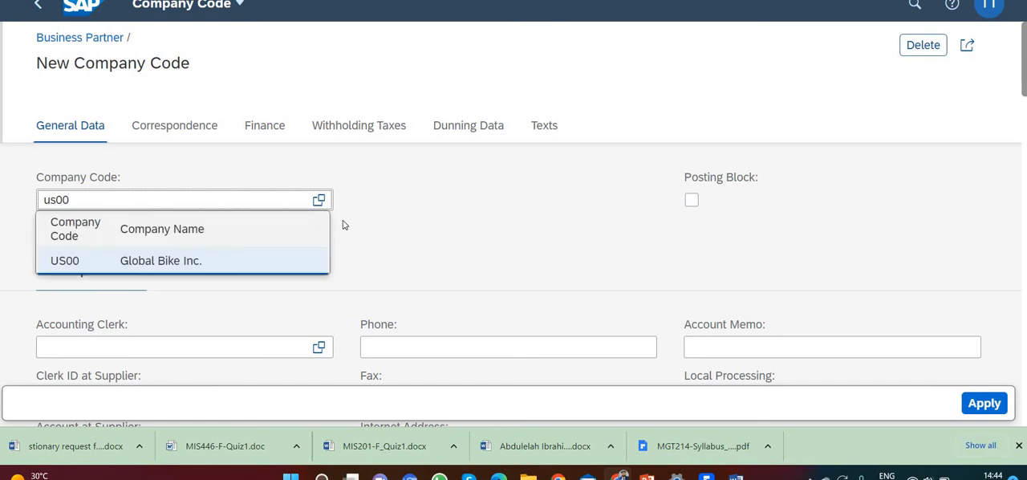
pyautogui.click(225, 265)
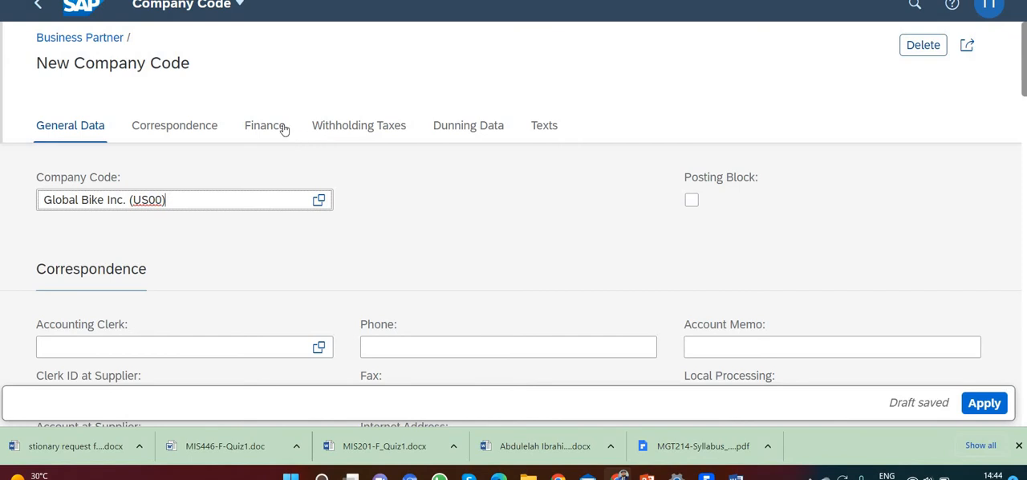
# Set the Reconciliation Account in the company code's Finance data to 3300000, Trade payables
pyautogui.scroll(-2, 288, 169)
pyautogui.scroll(-3, 291, 183)
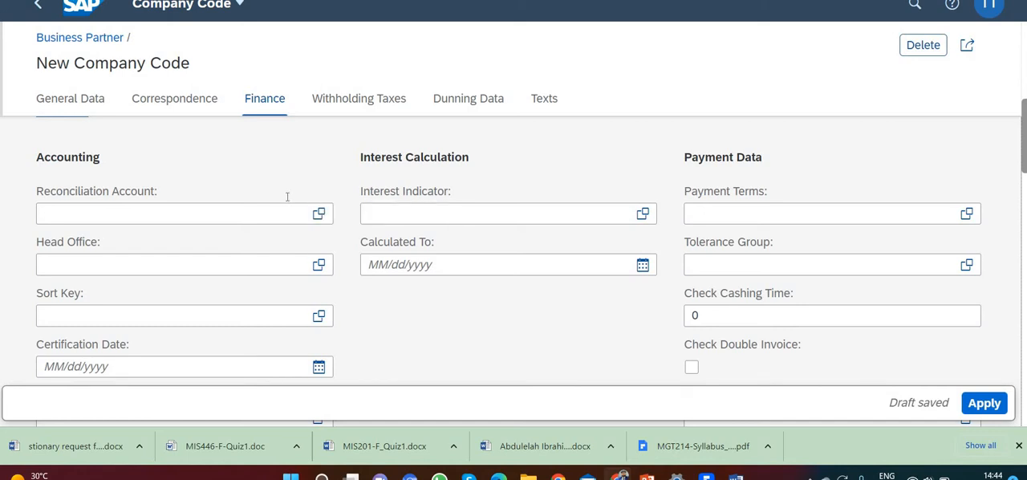
pyautogui.click(273, 210)
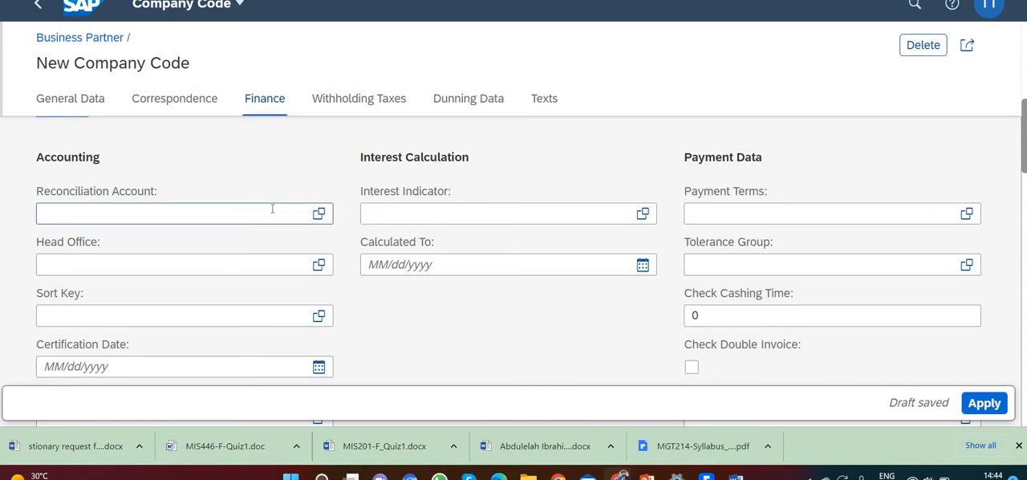
pyautogui.write('330')
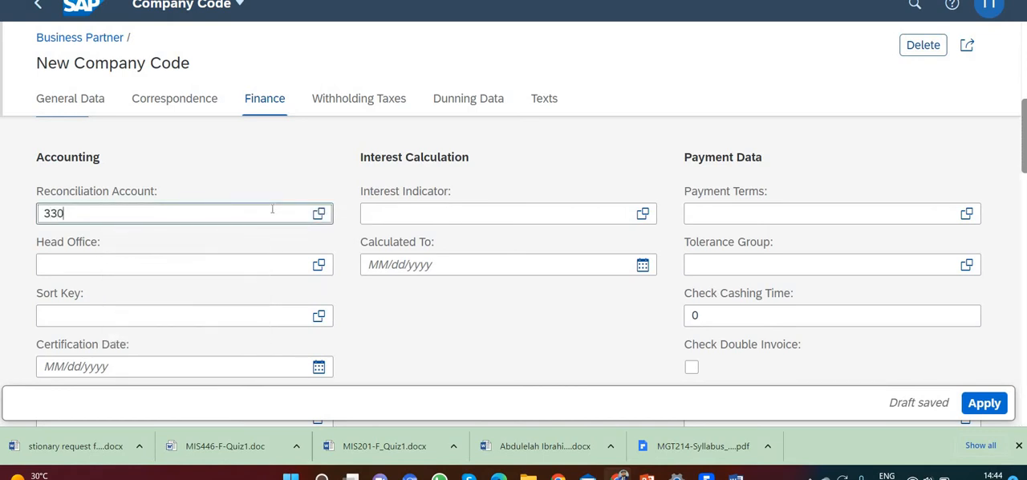
pyautogui.write('0000')
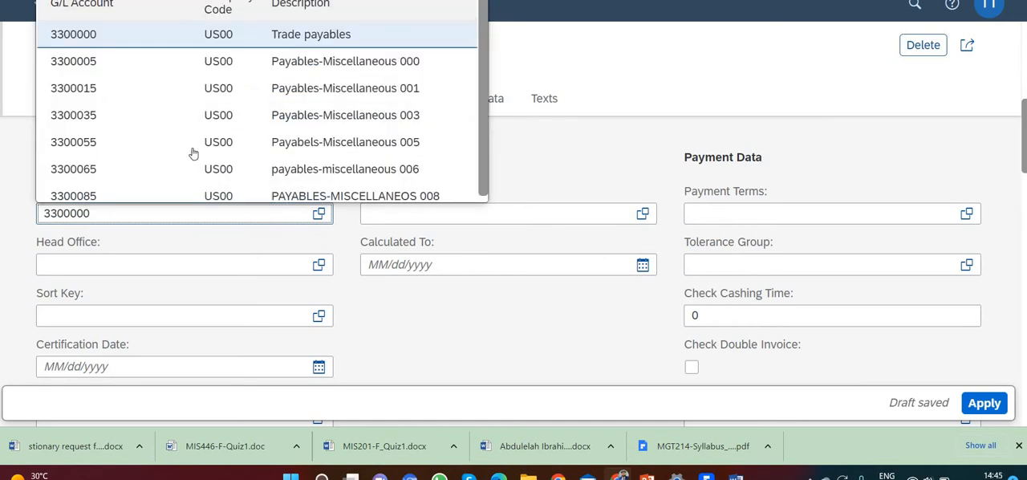
pyautogui.click(94, 36)
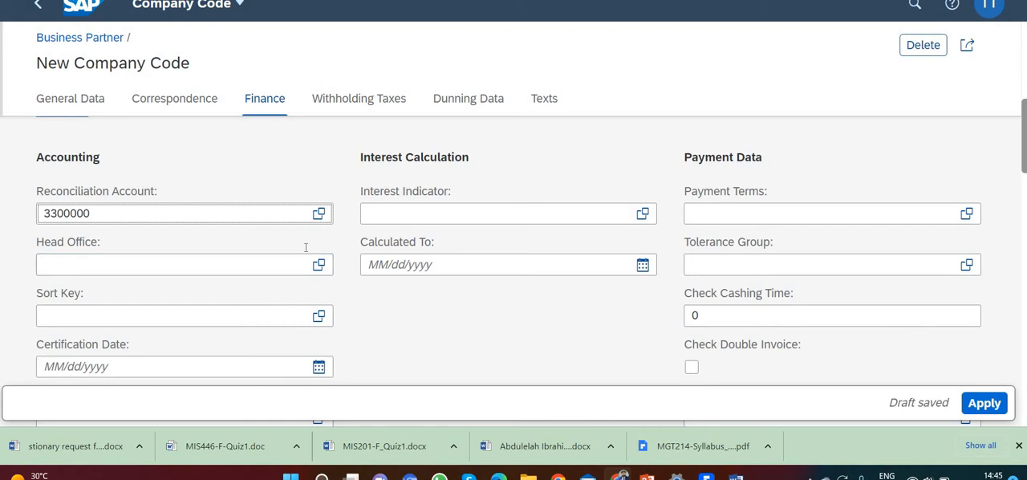
# Set the company code's Payment Terms to 0001, Payable immediately Due net, and enable Check Double Invoice
pyautogui.click(687, 211)
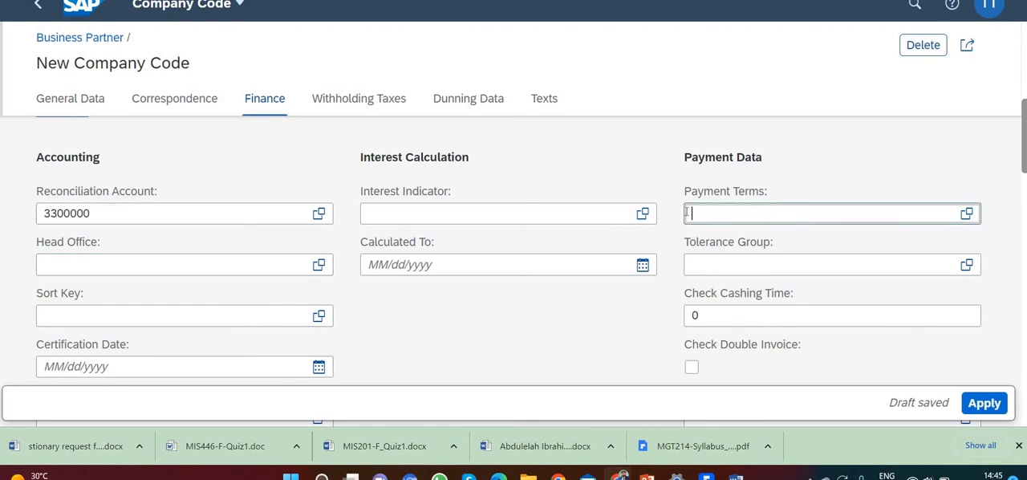
pyautogui.write('0001')
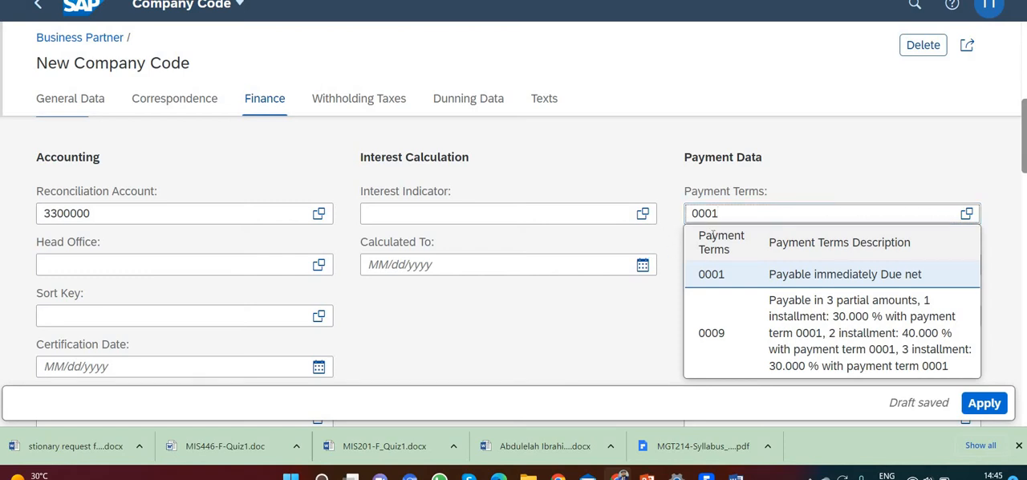
pyautogui.click(695, 283)
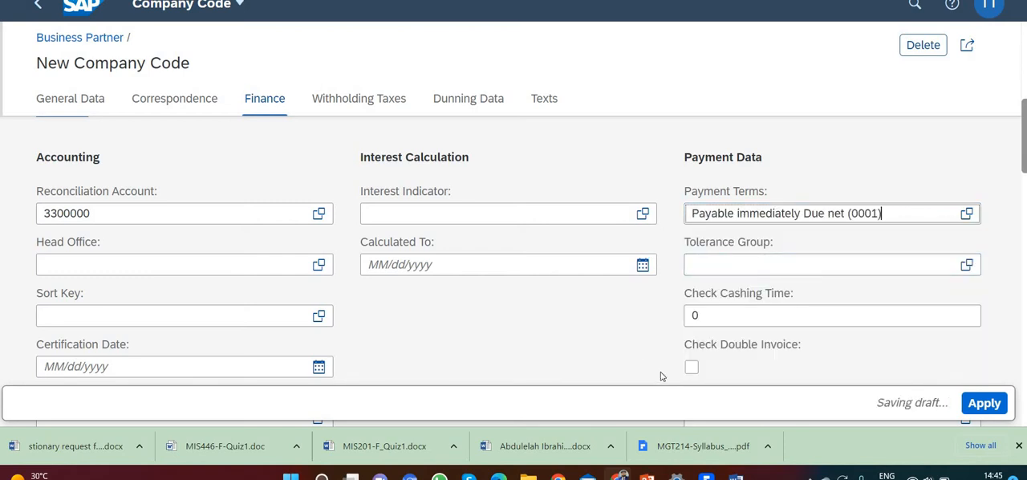
pyautogui.click(691, 366)
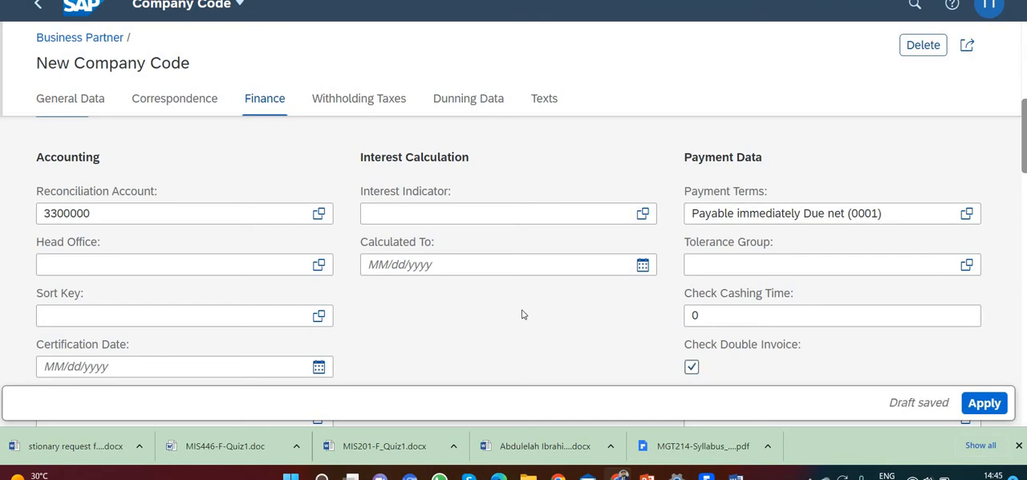
pyautogui.scroll(-1, 524, 314)
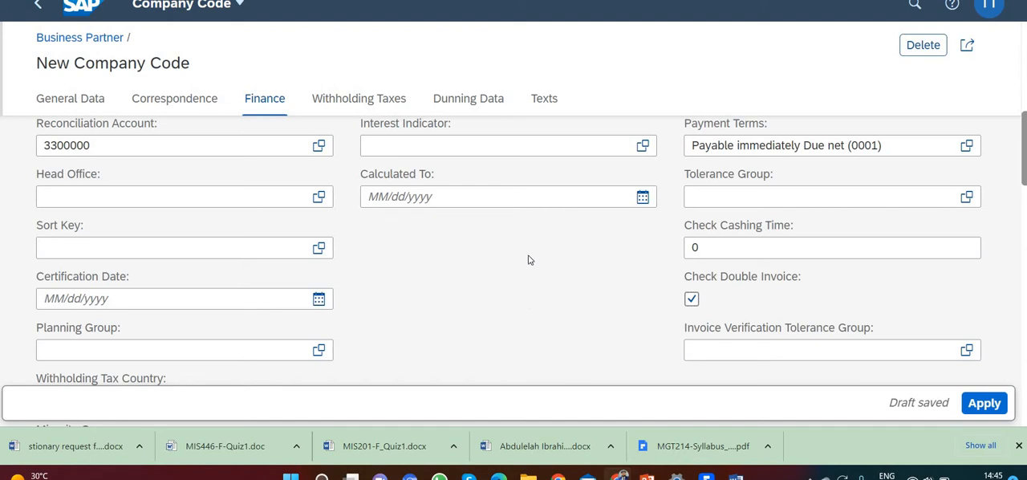
# Enter teach-002 as the Clerk ID at Supplier in the Correspondence data and apply the new company code
pyautogui.click(200, 99)
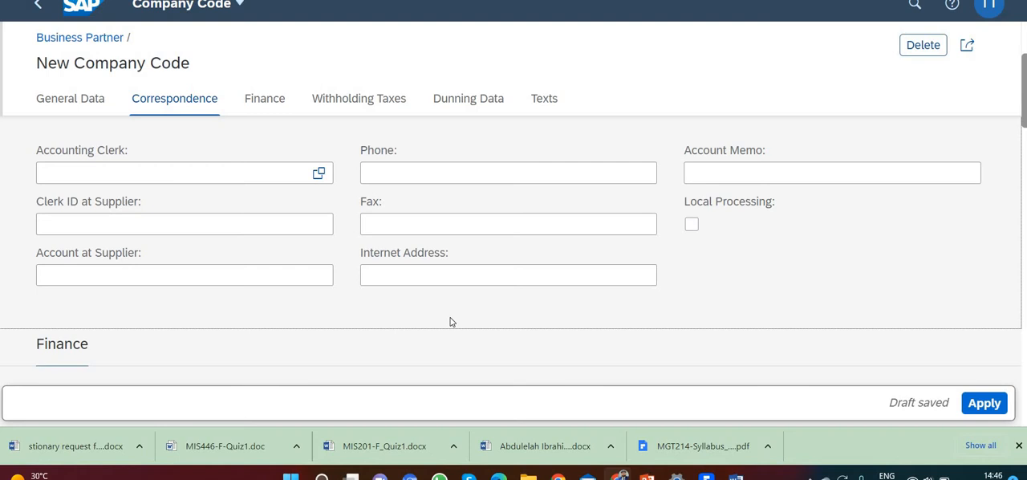
pyautogui.click(241, 223)
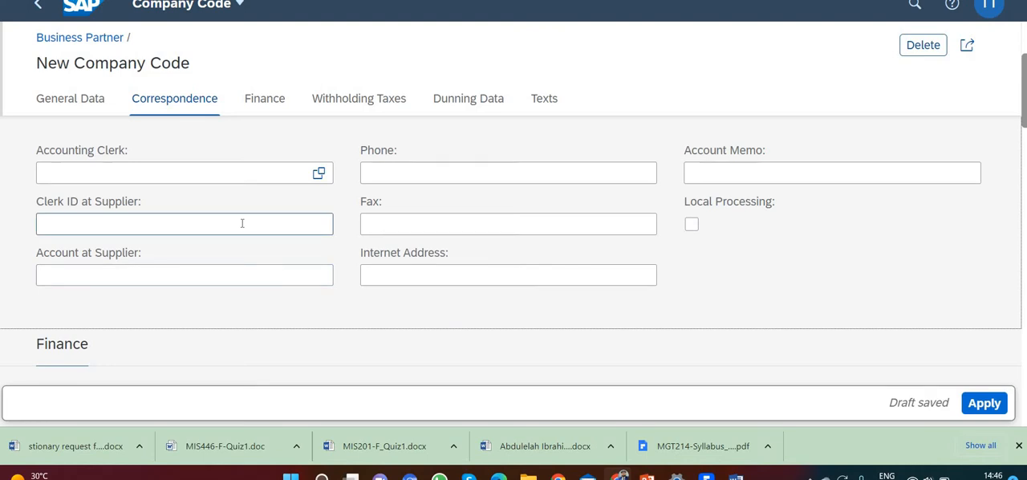
pyautogui.click(241, 223)
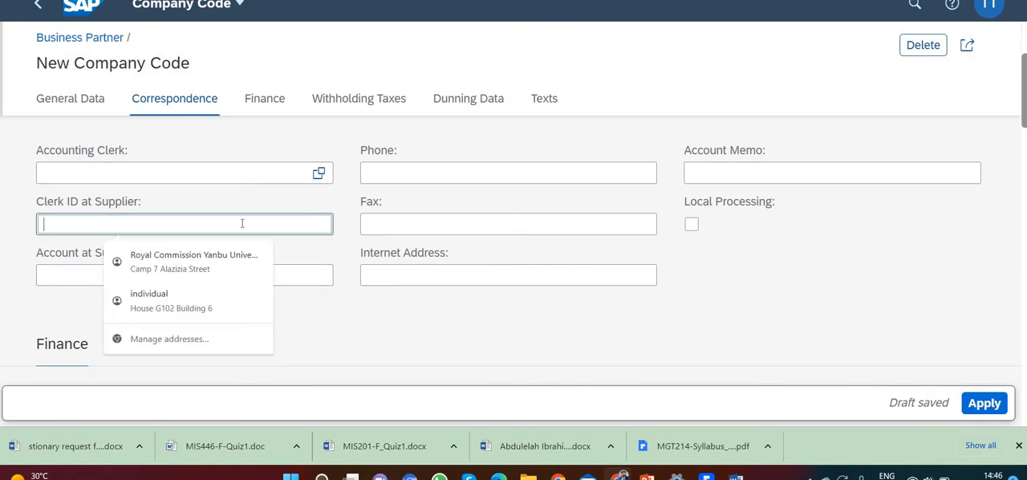
pyautogui.write('learn')
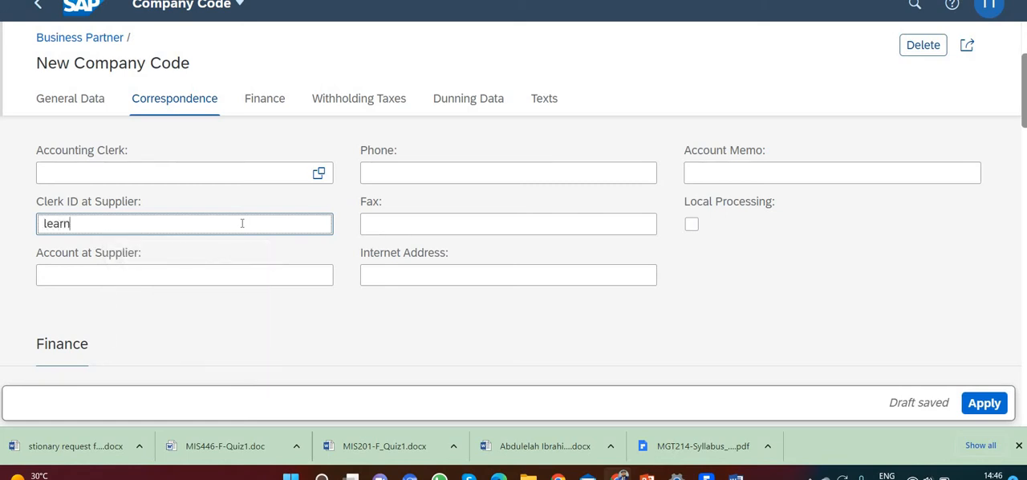
pyautogui.write('-00')
pyautogui.press('BackSpace')
pyautogui.press('BackSpace')
pyautogui.press('BackSpace')
pyautogui.press('BackSpace')
pyautogui.press('BackSpace')
pyautogui.press('BackSpace')
pyautogui.press('BackSpace')
pyautogui.press('BackSpace')
pyautogui.write('teach-002')
pyautogui.click(738, 398)
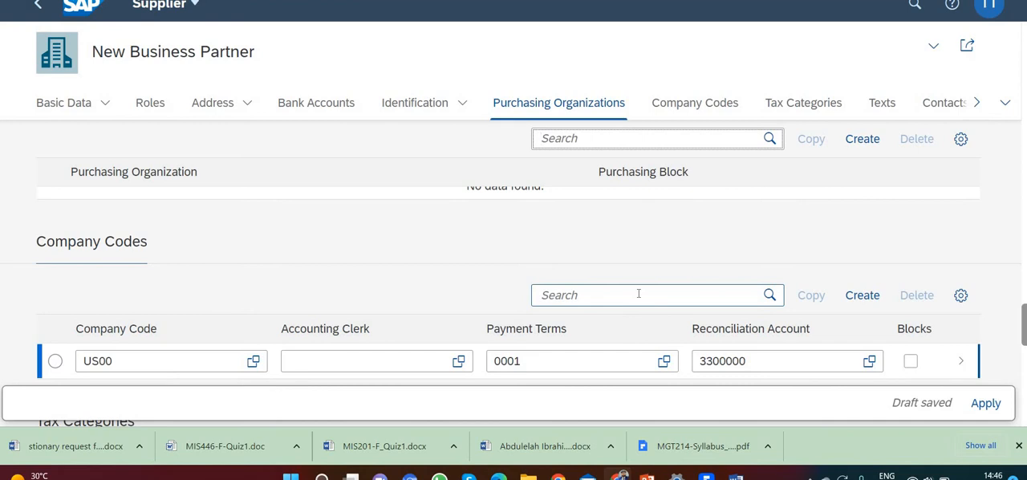
# Add a purchasing organization to the vendor and set it to Global Bike US (US00)
pyautogui.click(709, 138)
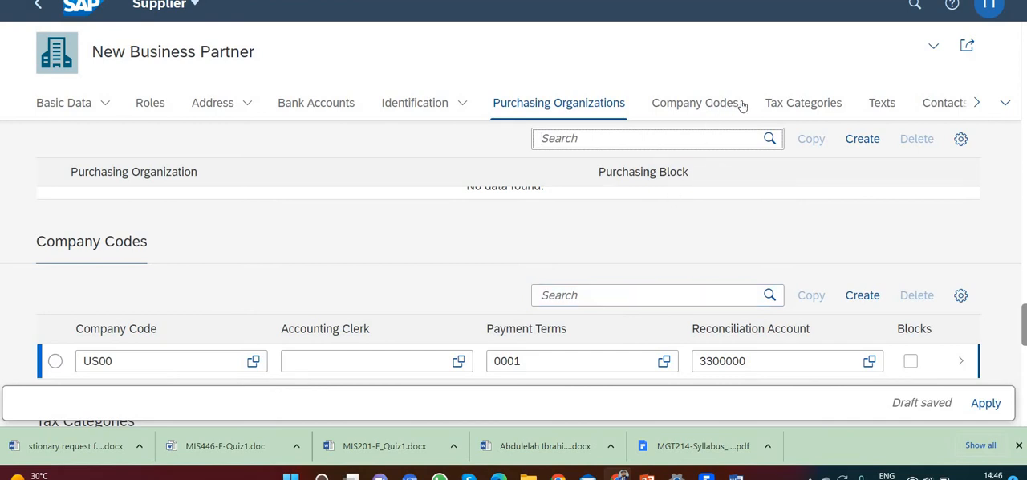
pyautogui.click(613, 107)
pyautogui.scroll(1, 225, 212)
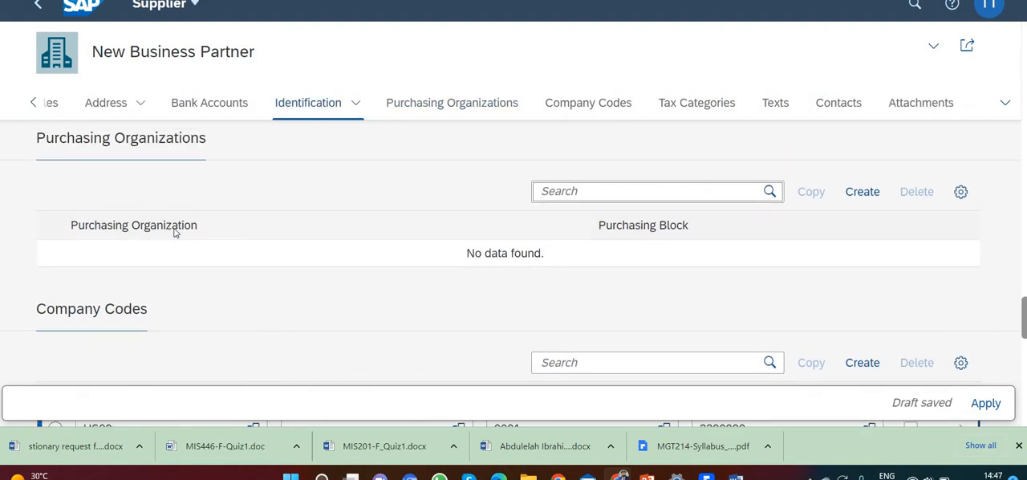
pyautogui.click(861, 192)
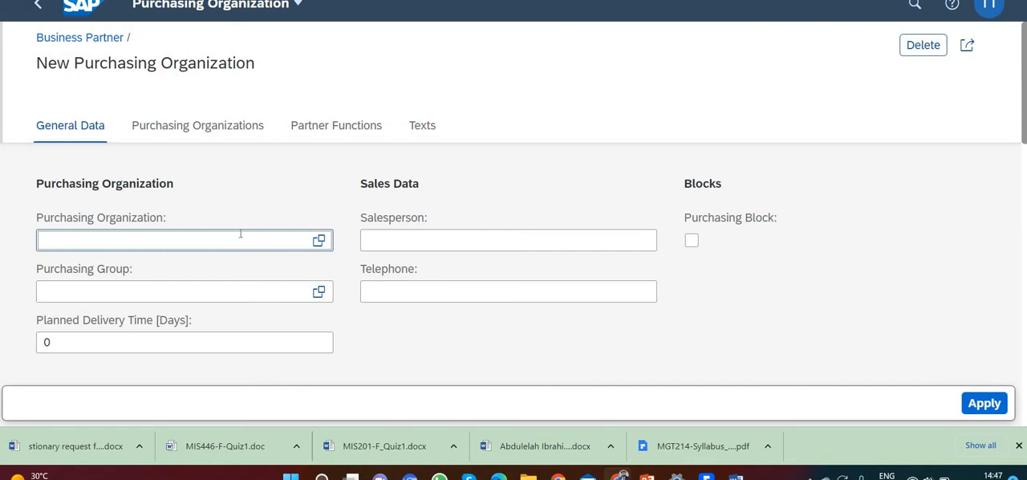
pyautogui.write('us00')
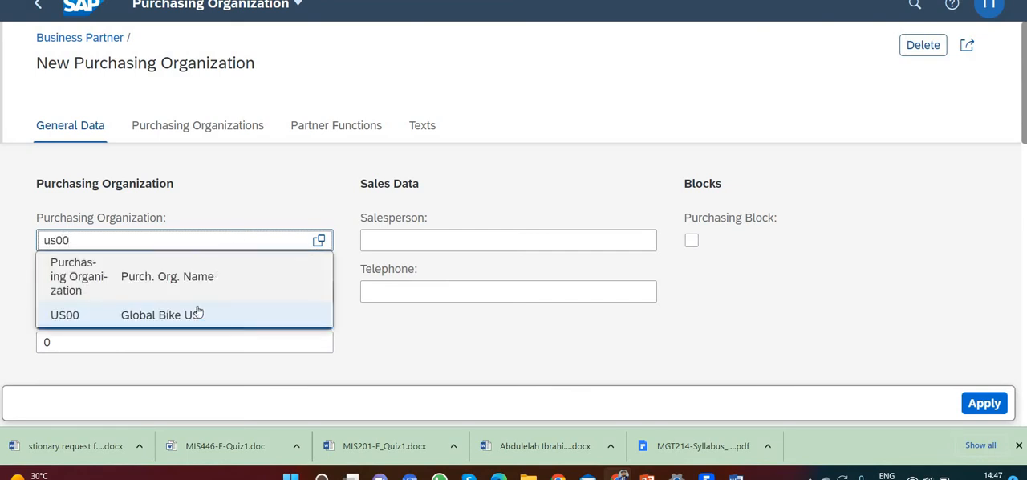
pyautogui.click(199, 314)
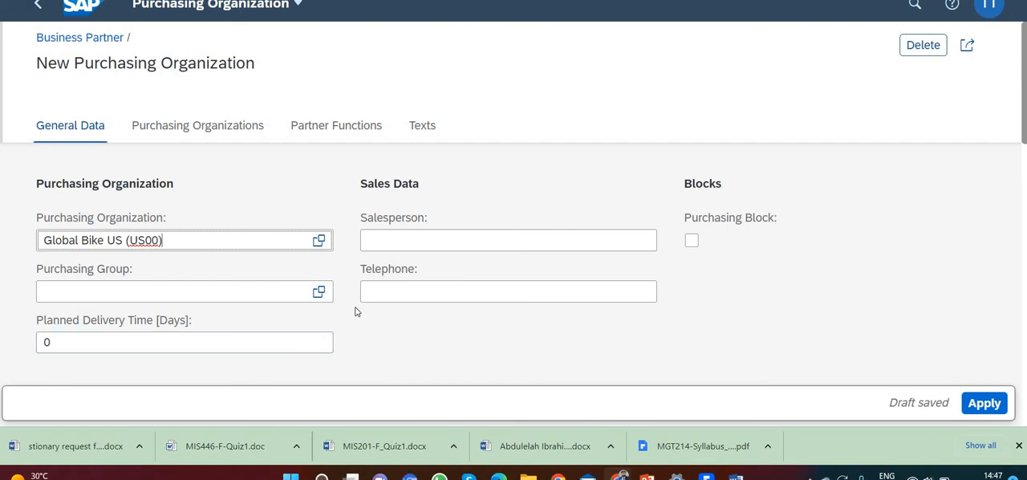
# Set the Order Currency in the purchasing organization's Conditions to United States Dollar (USD)
pyautogui.scroll(-1, 353, 312)
pyautogui.scroll(-3, 355, 310)
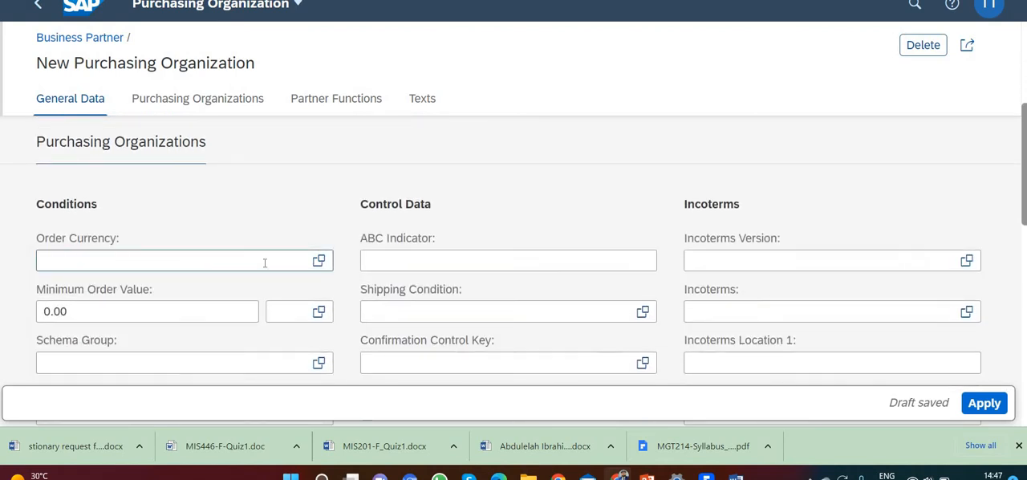
pyautogui.click(265, 263)
pyautogui.write('usd')
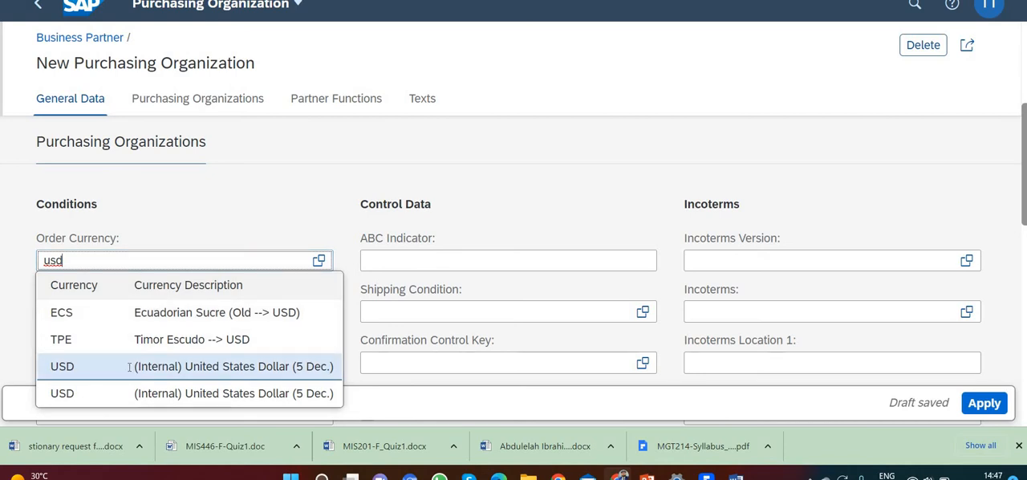
pyautogui.click(128, 368)
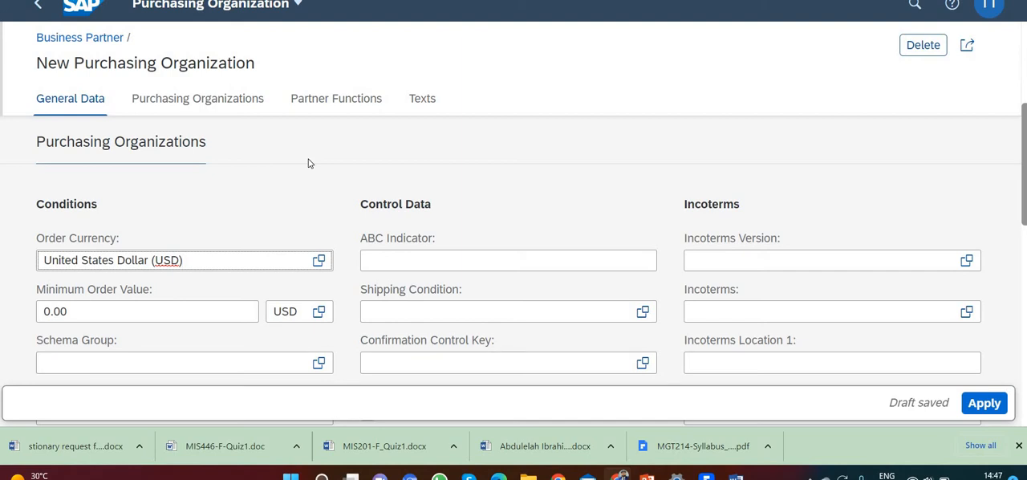
pyautogui.click(548, 261)
pyautogui.click(280, 268)
# Set the purchasing organization's Payment Terms to 0001, Payable immediately Due net, using the value help
pyautogui.scroll(-2, 280, 268)
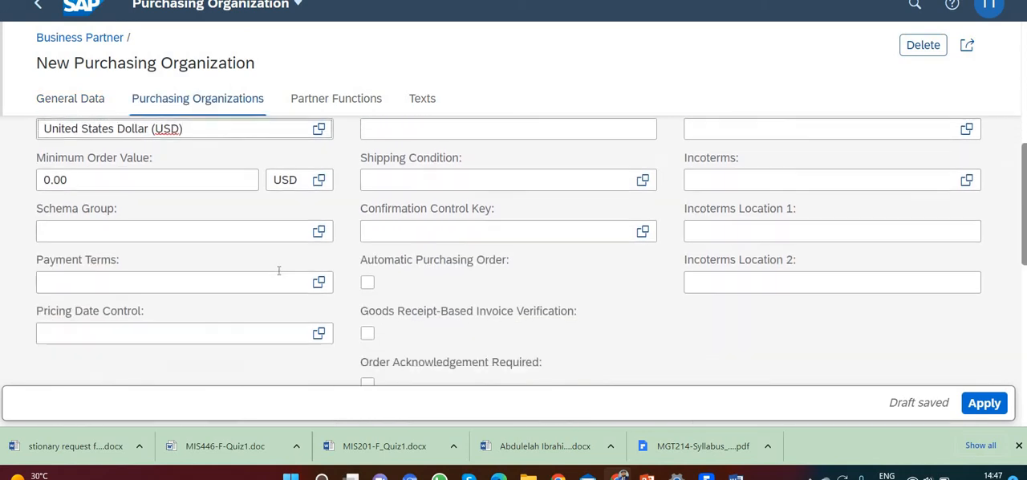
pyautogui.click(199, 275)
pyautogui.click(218, 277)
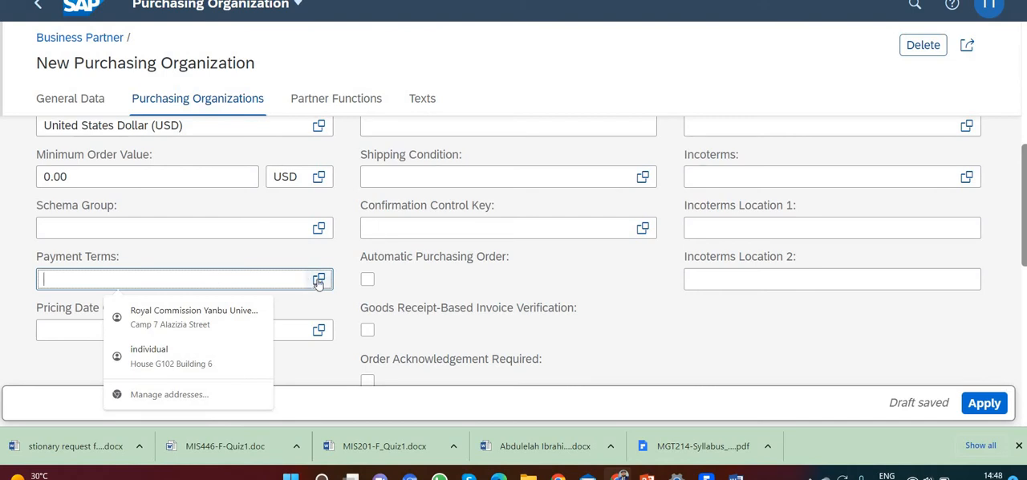
pyautogui.click(319, 280)
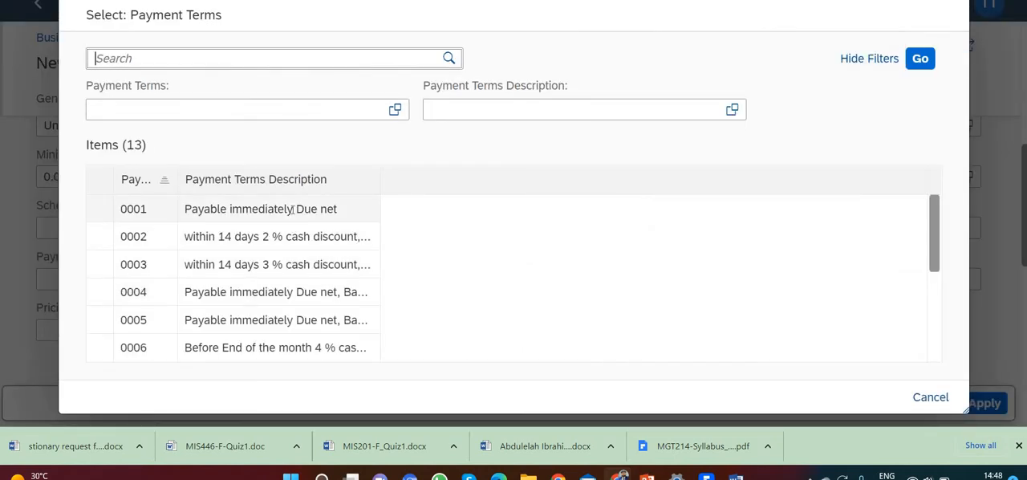
pyautogui.click(292, 209)
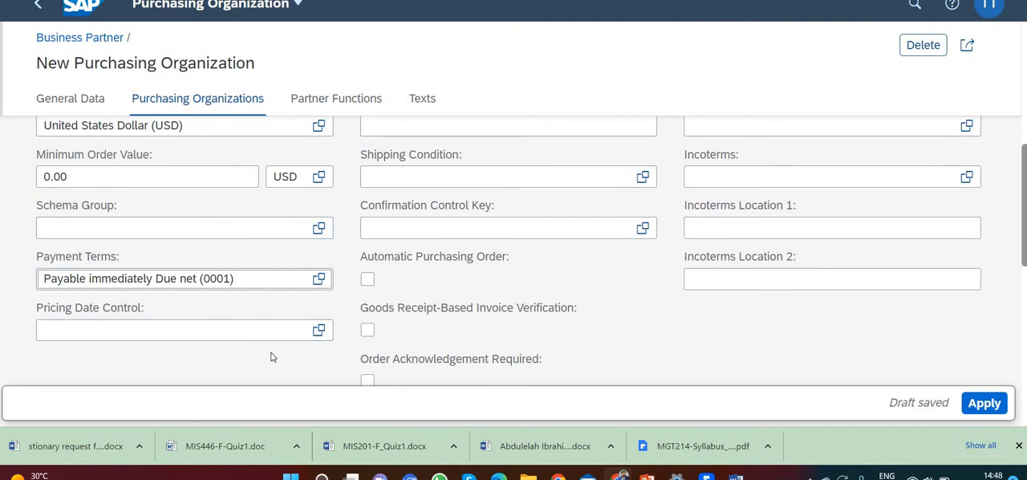
# Add a partner function to the new purchasing organization and set it to VN
pyautogui.click(346, 100)
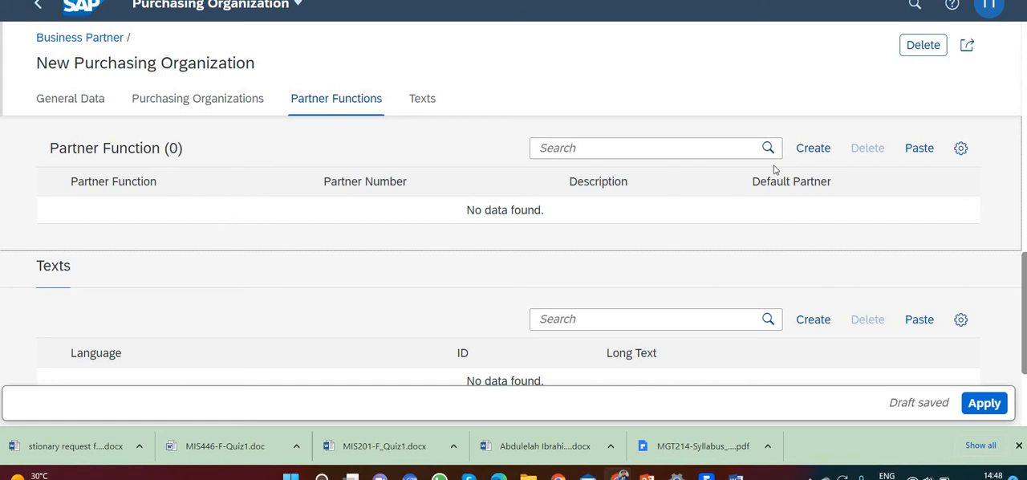
pyautogui.click(812, 150)
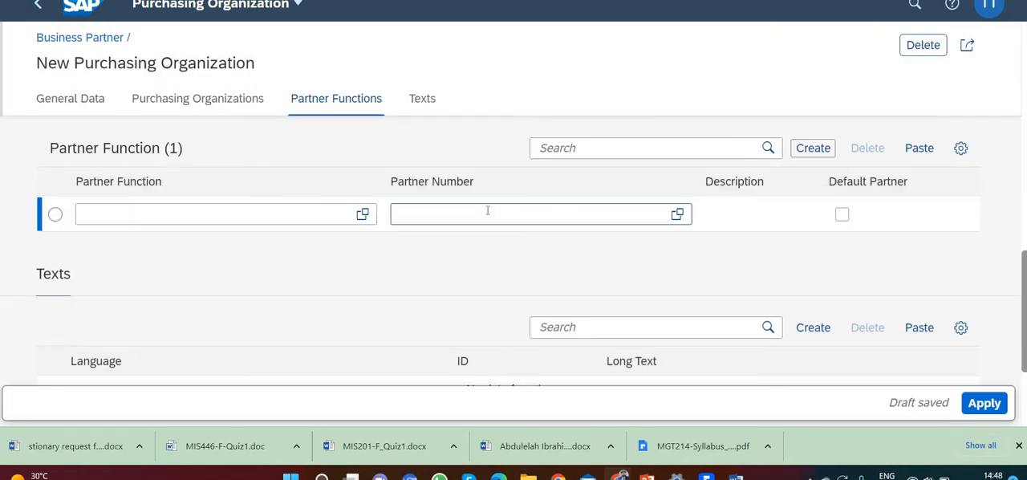
pyautogui.click(230, 217)
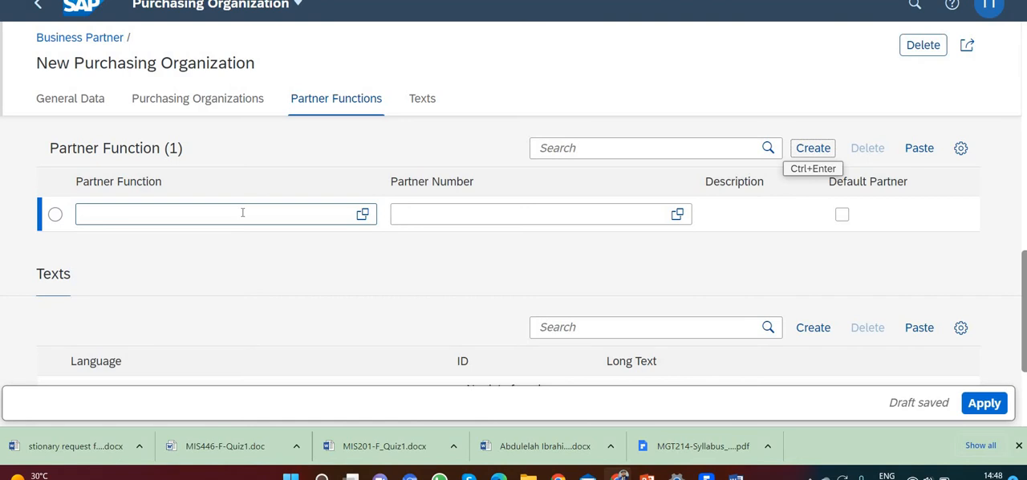
pyautogui.click(243, 213)
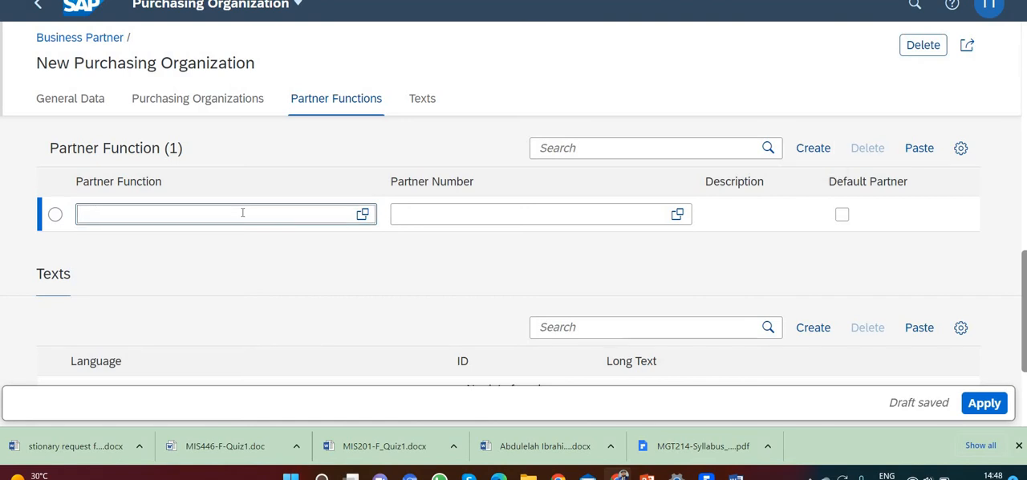
pyautogui.write('VN')
# Apply the purchasing organization and the supplier data, and create the business partner
pyautogui.click(985, 403)
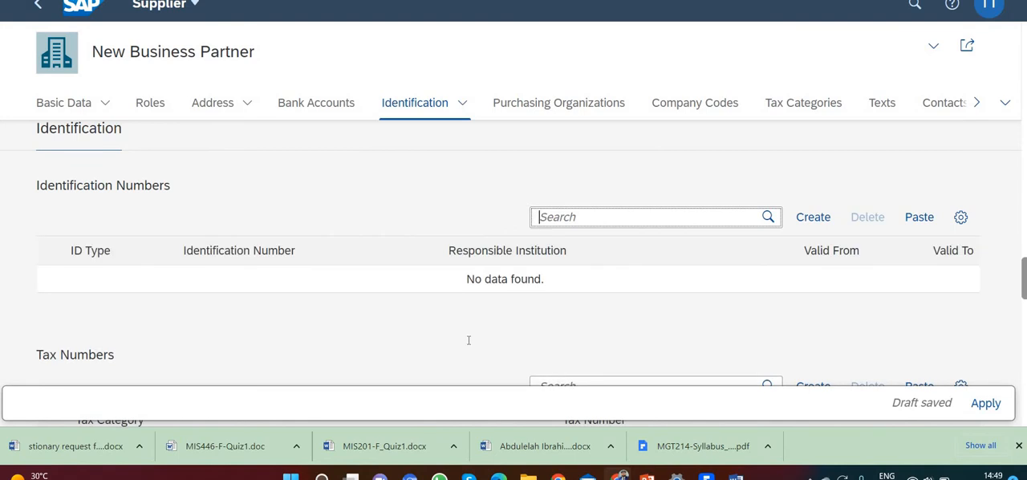
pyautogui.click(988, 407)
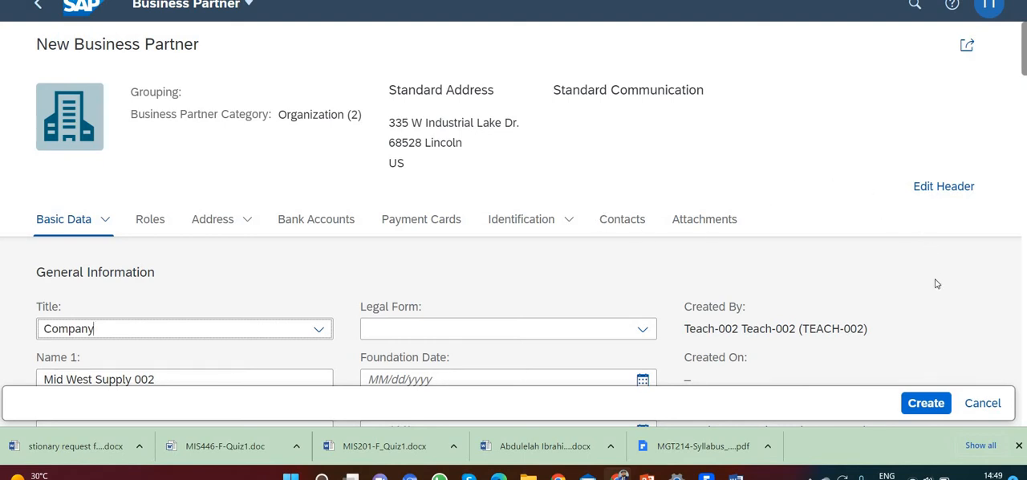
pyautogui.click(927, 404)
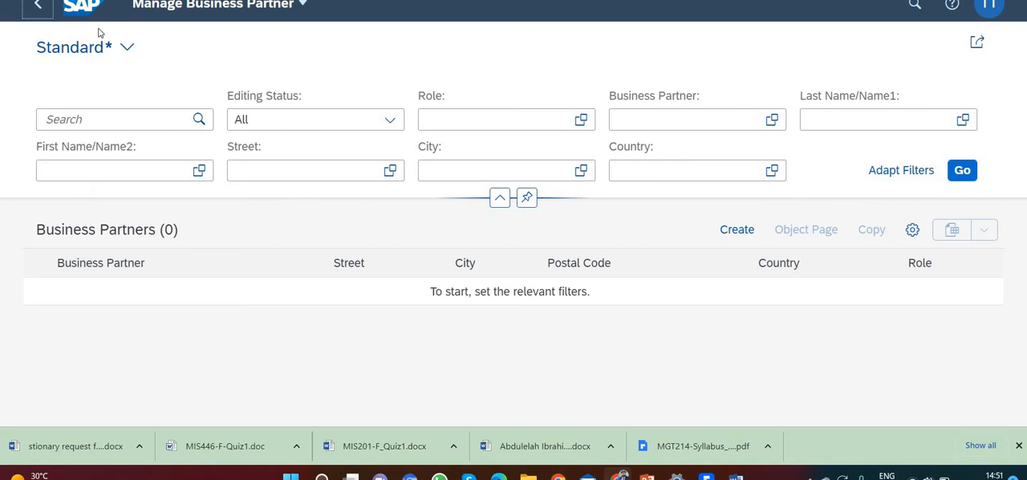
# Start a new product in Manage Product Master Data and enter the product number CHLK1002
pyautogui.click(46, 9)
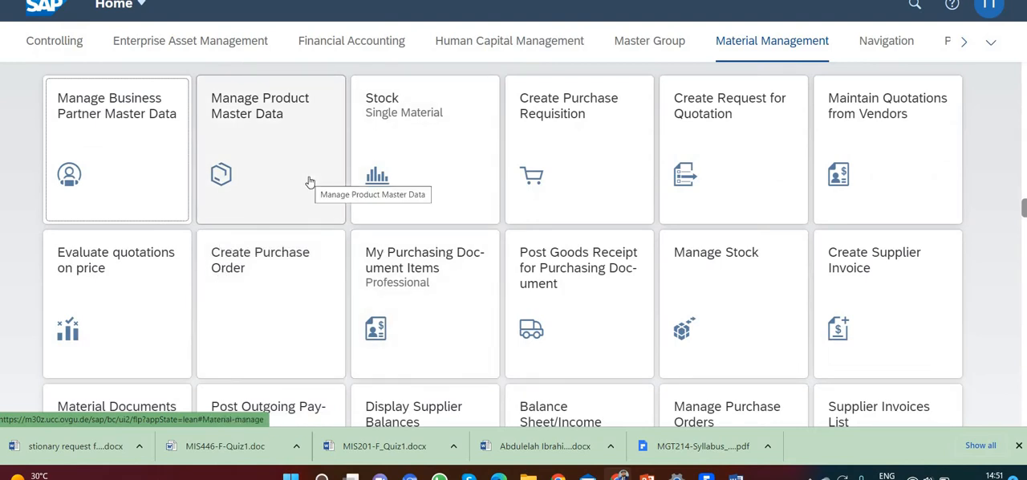
pyautogui.click(310, 181)
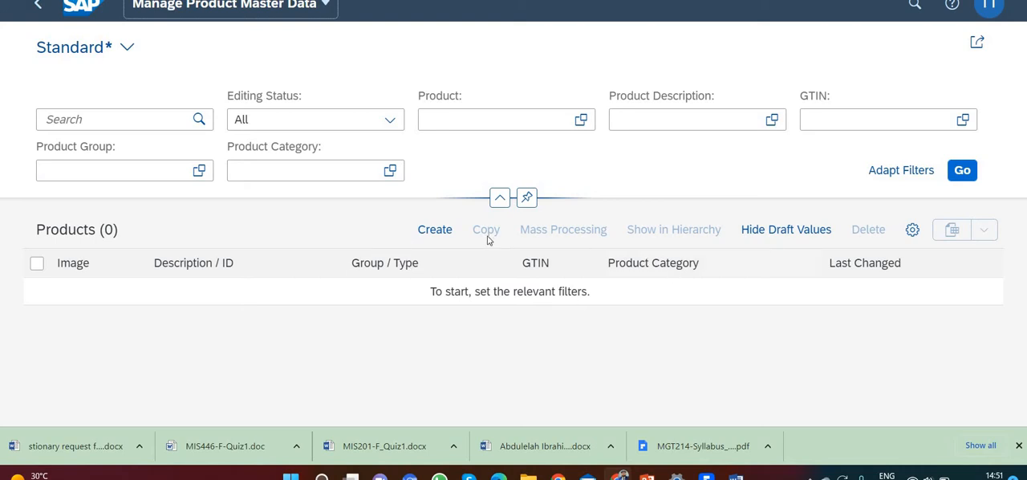
pyautogui.click(436, 230)
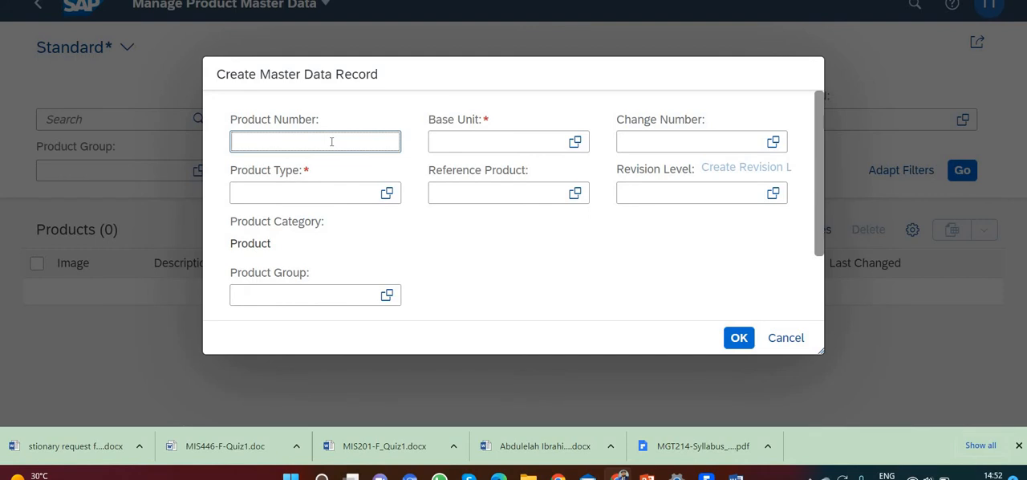
pyautogui.write('CHLK1###')
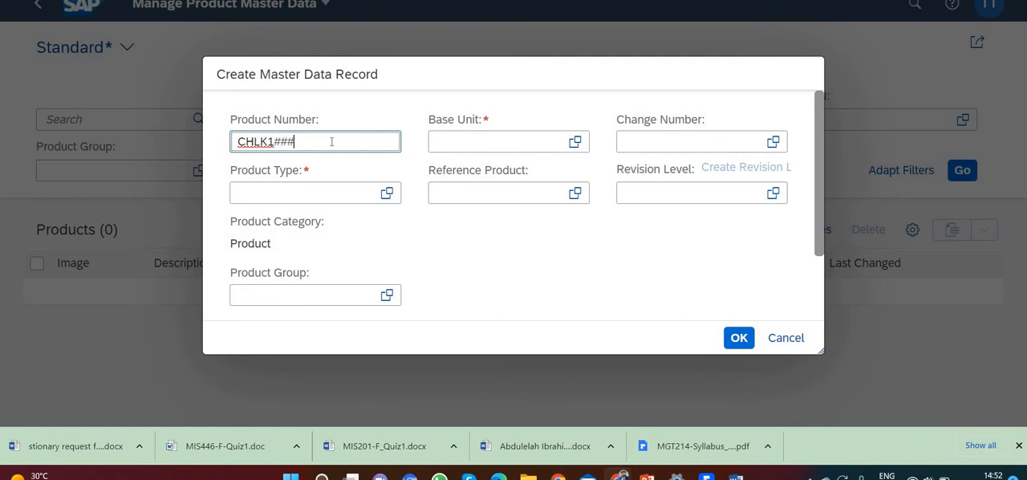
pyautogui.press('BackSpace')
pyautogui.press('BackSpace')
pyautogui.press('BackSpace')
pyautogui.write('001')
pyautogui.press('BackSpace')
pyautogui.write('2')
# Set the Product Type to HAWA (Trading Goods) and the Product Group to UTIL (Utilities), using the value helps
pyautogui.click(386, 193)
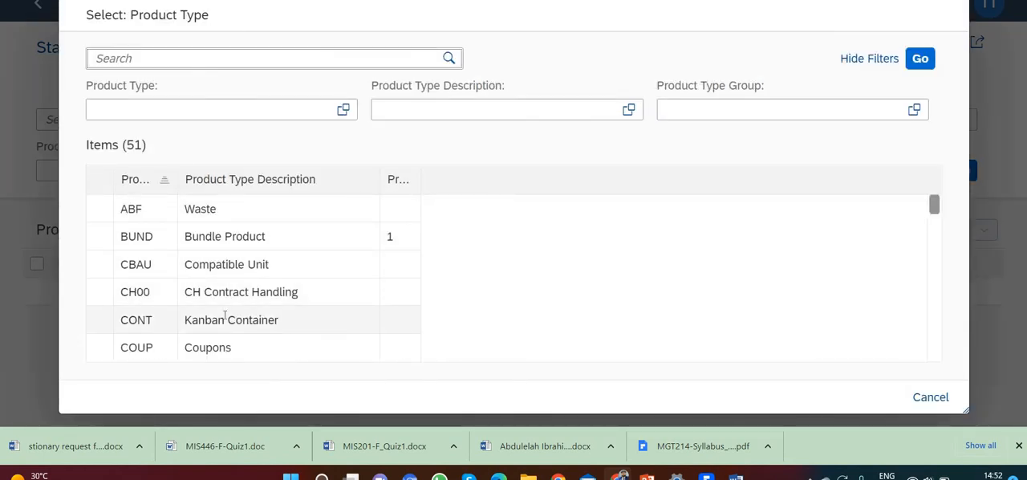
pyautogui.scroll(-3, 224, 315)
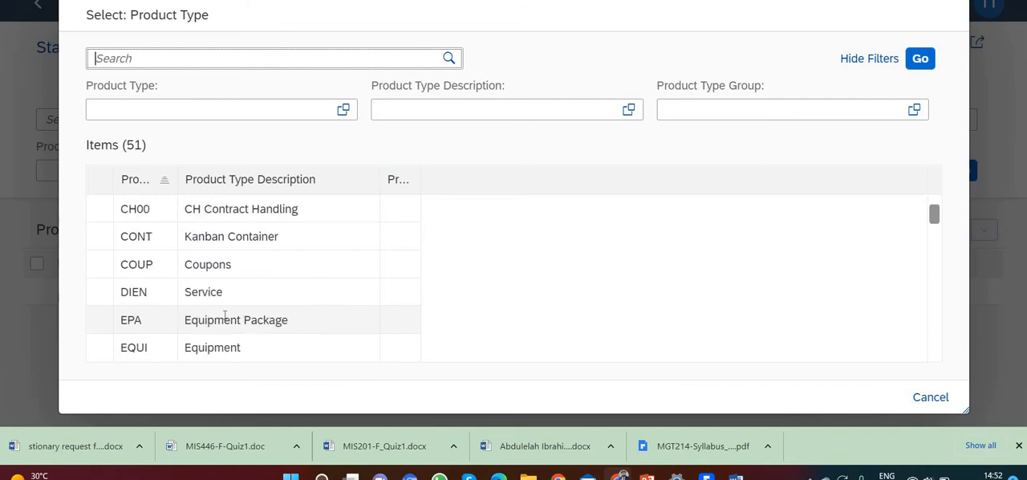
pyautogui.scroll(-1, 224, 314)
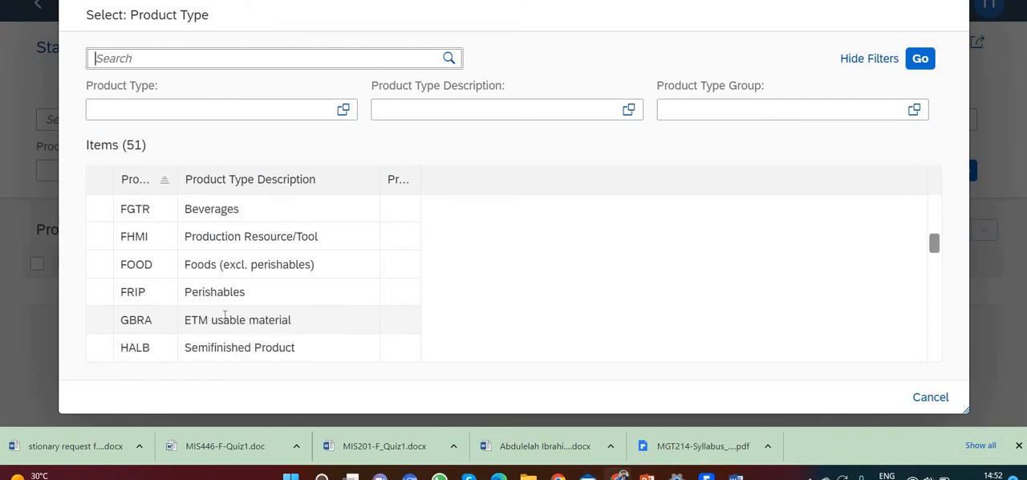
pyautogui.scroll(-1, 225, 314)
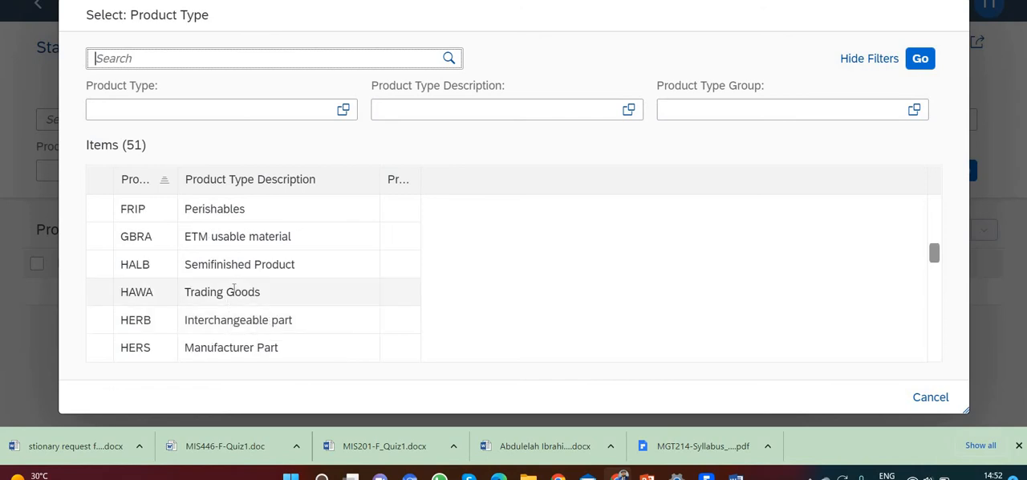
pyautogui.click(232, 290)
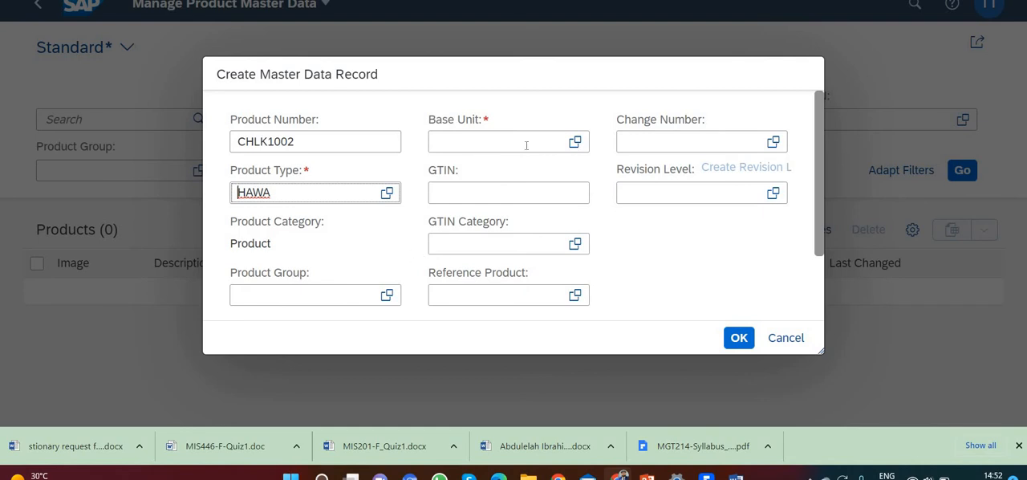
pyautogui.click(387, 294)
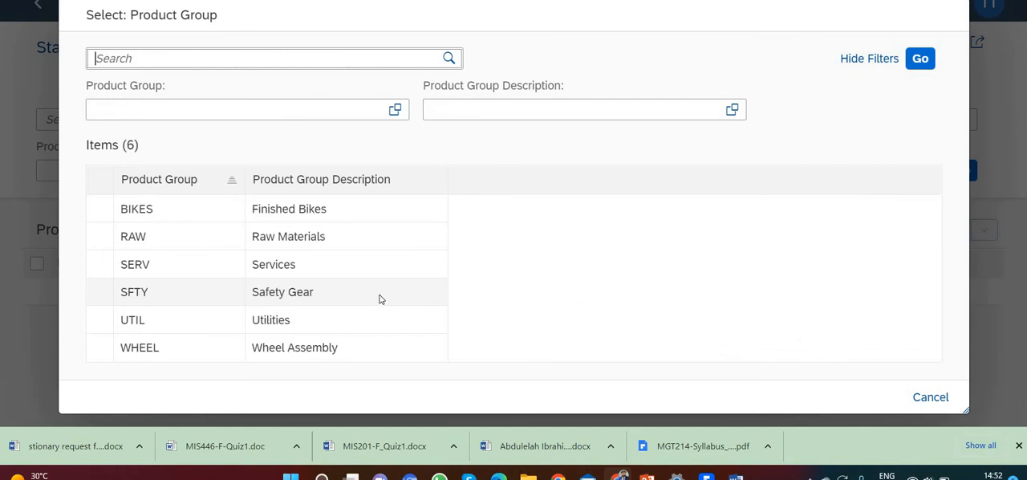
pyautogui.click(283, 321)
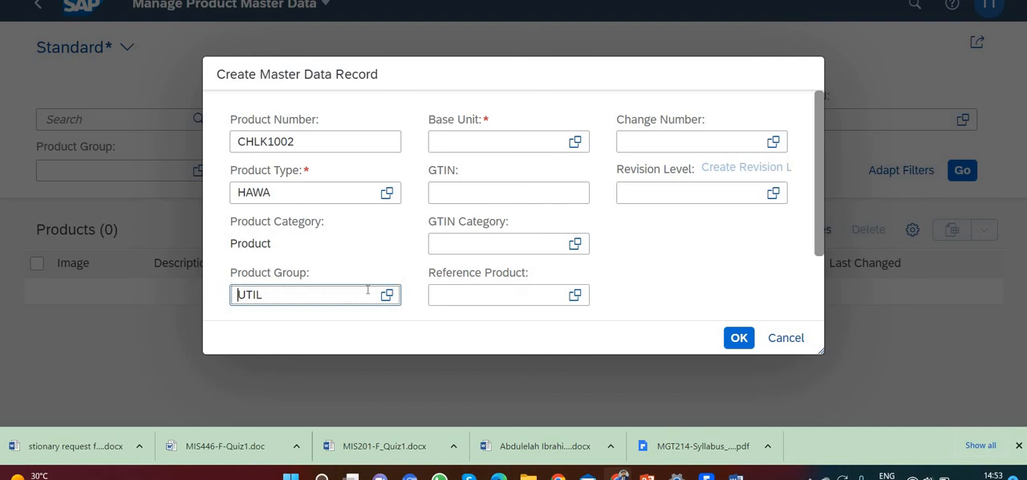
# Set the Base Unit to EA (Each) and confirm the new master data record
pyautogui.click(436, 142)
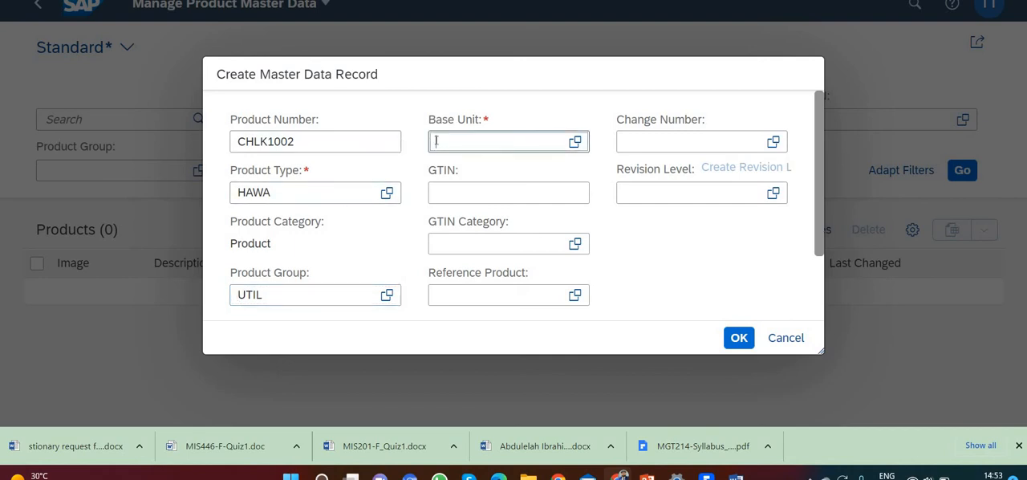
pyautogui.write('EA')
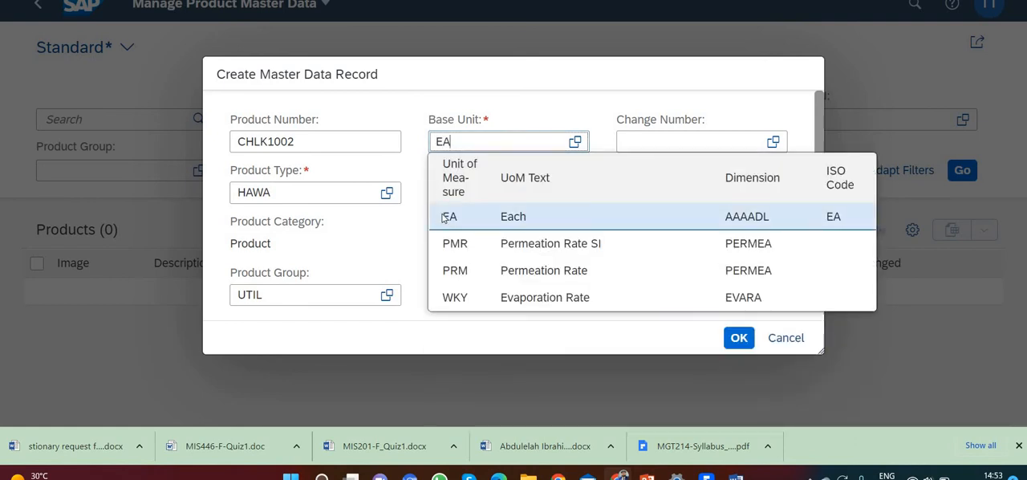
pyautogui.click(444, 217)
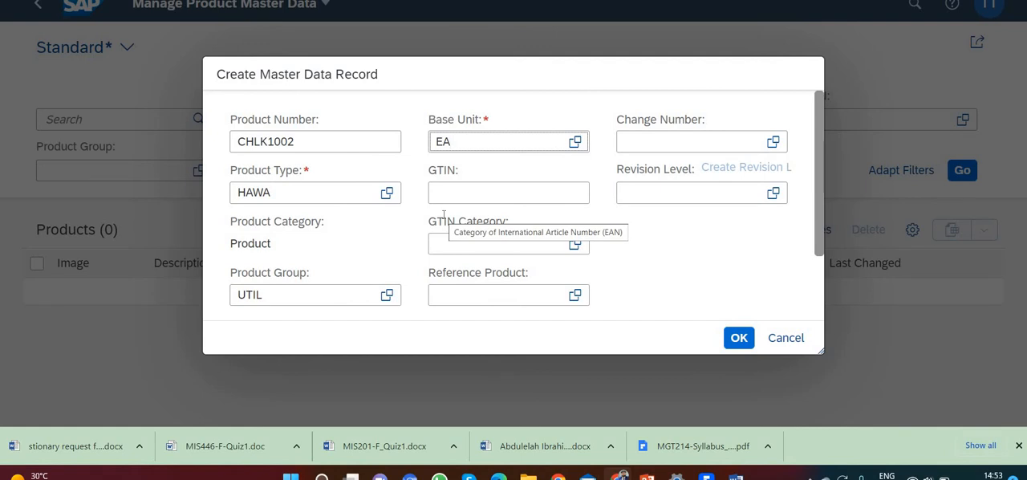
pyautogui.click(737, 339)
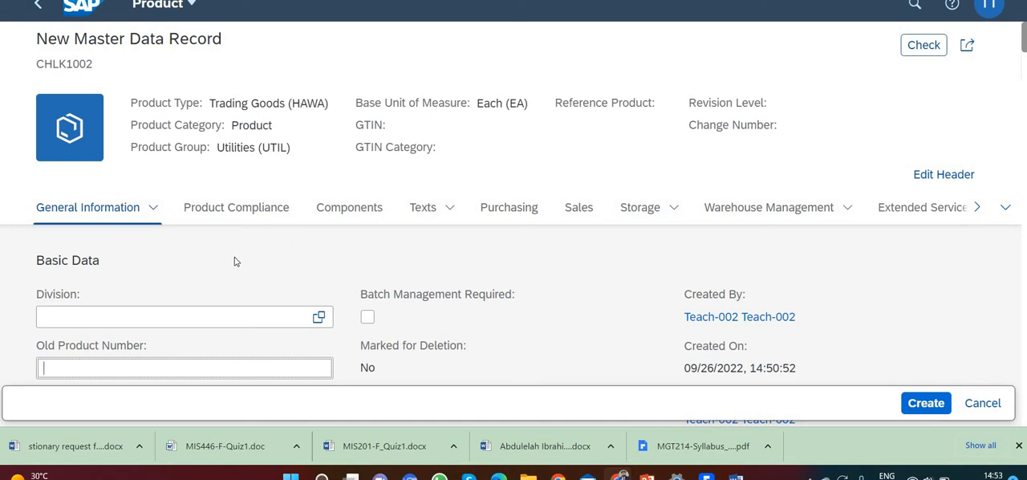
# Set the product's Division in Basic Data to Accessories (AS)
pyautogui.scroll(-1, 236, 253)
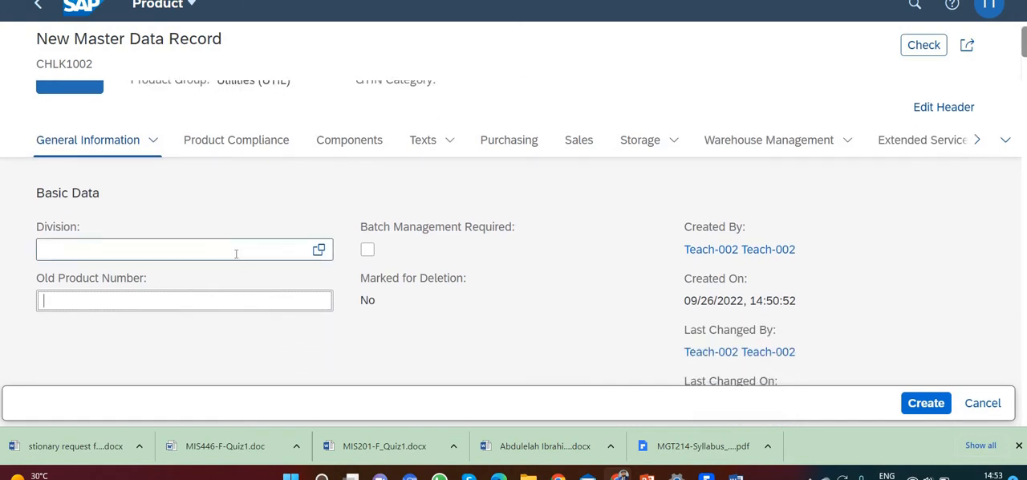
pyautogui.click(314, 252)
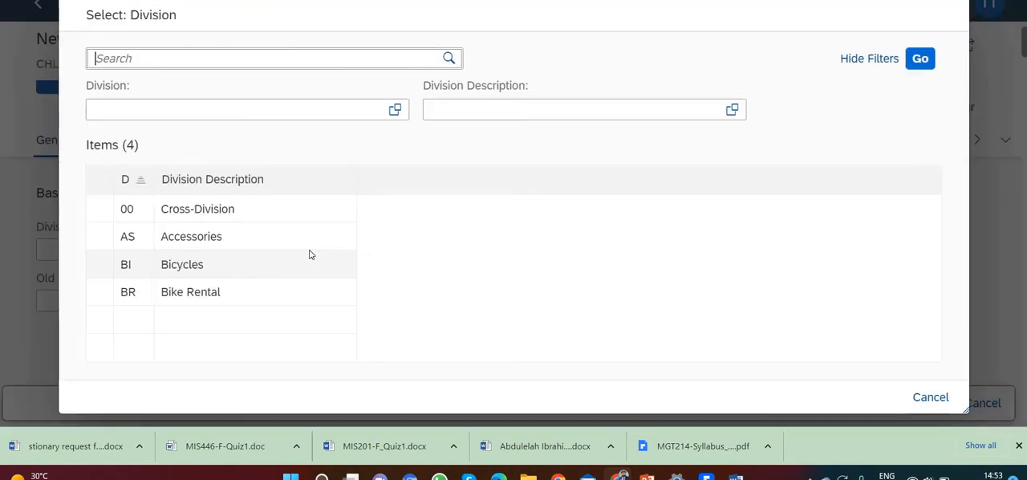
pyautogui.click(208, 233)
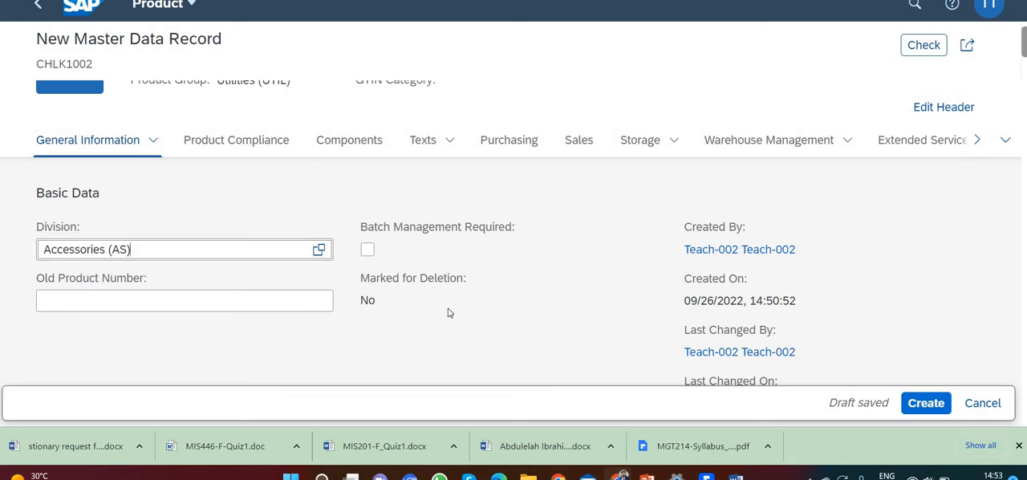
# Add an English product description reading CHAIN LOCK 002 and select its row
pyautogui.scroll(-5, 449, 313)
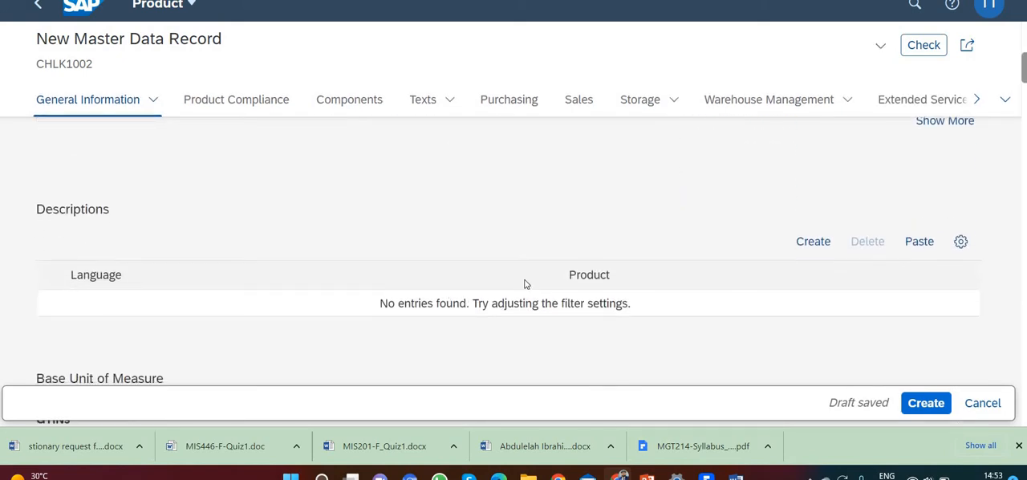
pyautogui.click(818, 246)
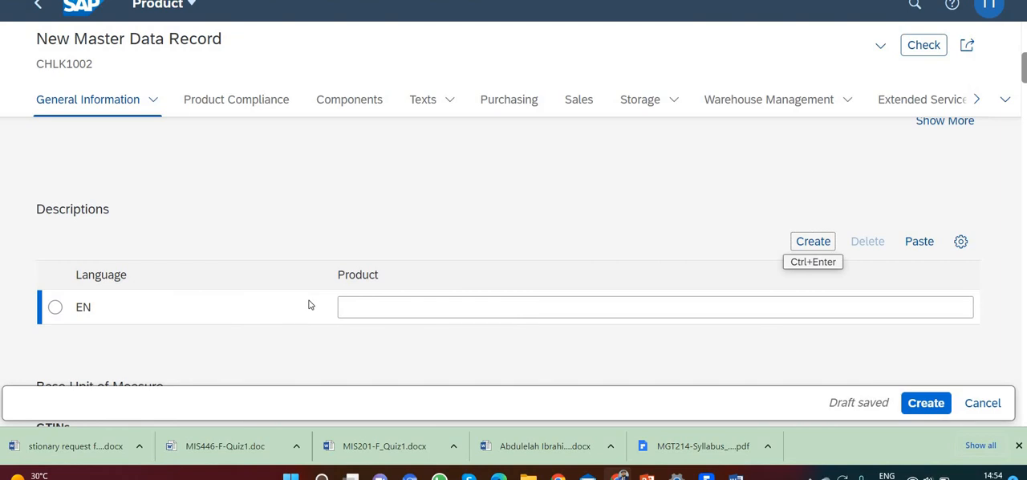
pyautogui.click(362, 303)
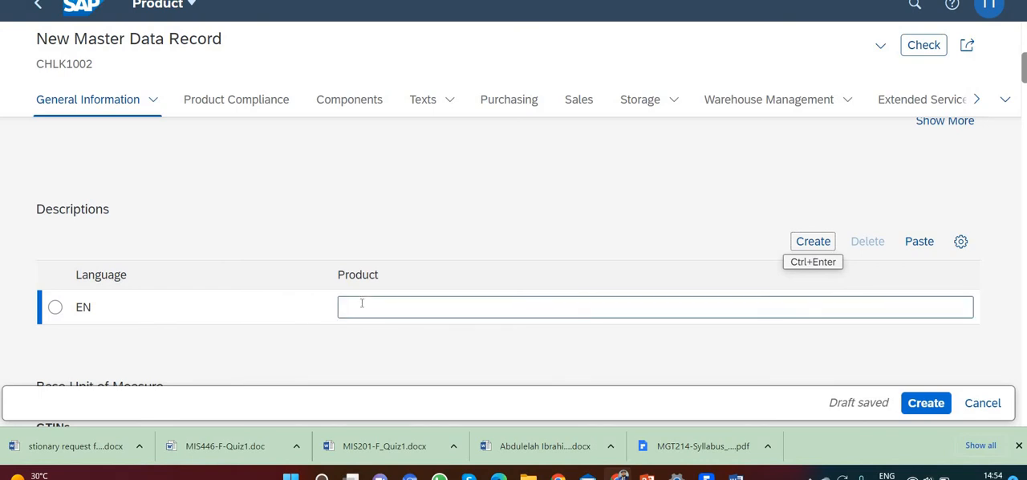
pyautogui.click(362, 303)
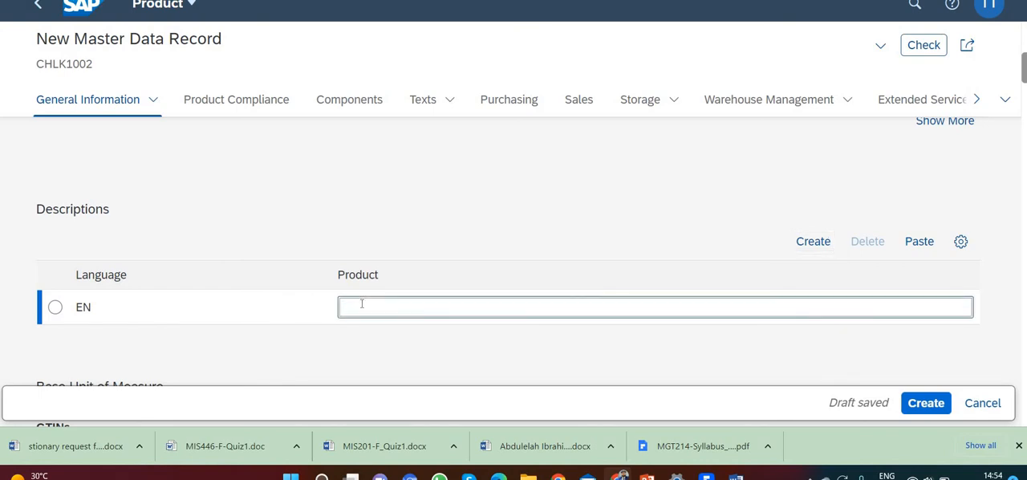
pyautogui.write('CHAIN LOC')
pyautogui.write('K ')
pyautogui.write('###')
pyautogui.press('BackSpace')
pyautogui.press('BackSpace')
pyautogui.press('BackSpace')
pyautogui.write('002')
pyautogui.click(56, 308)
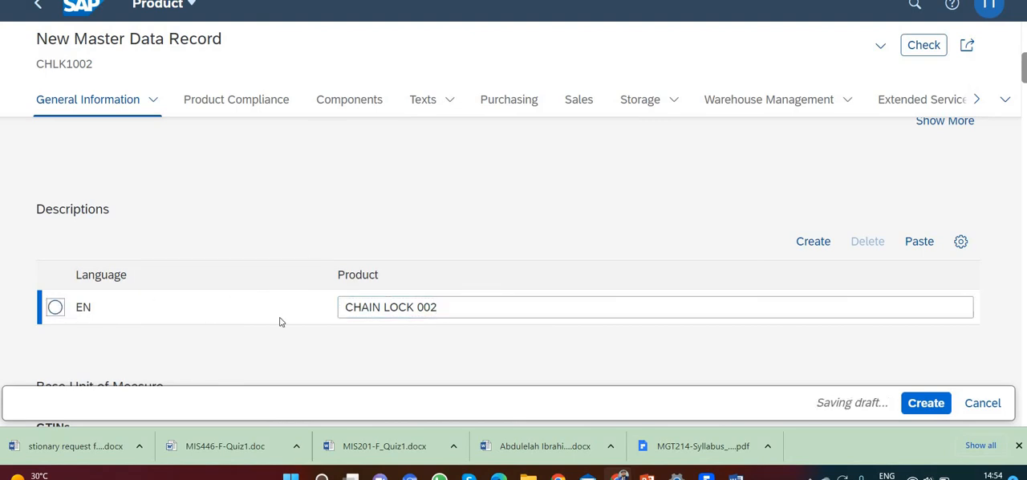
# Add a second product description row with the German text KETTENSCHLOSS 002
pyautogui.click(813, 242)
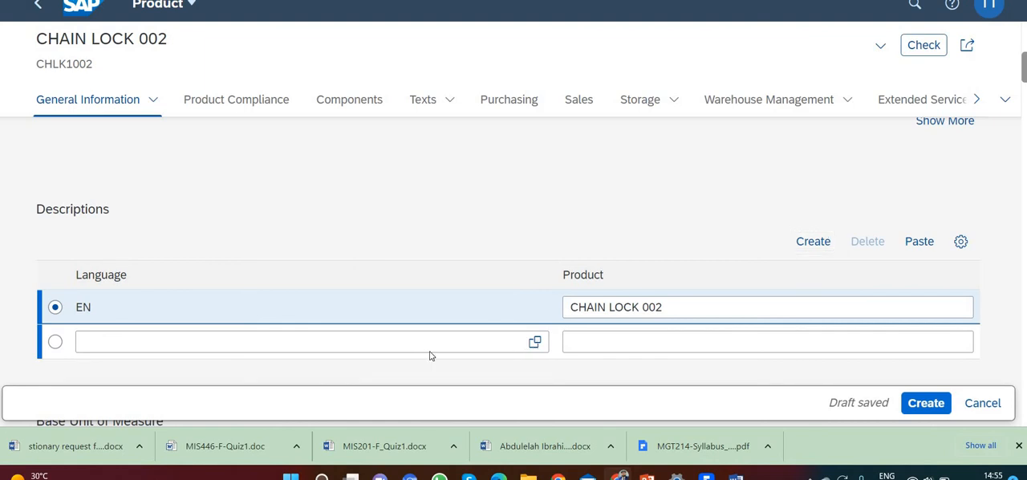
pyautogui.click(55, 342)
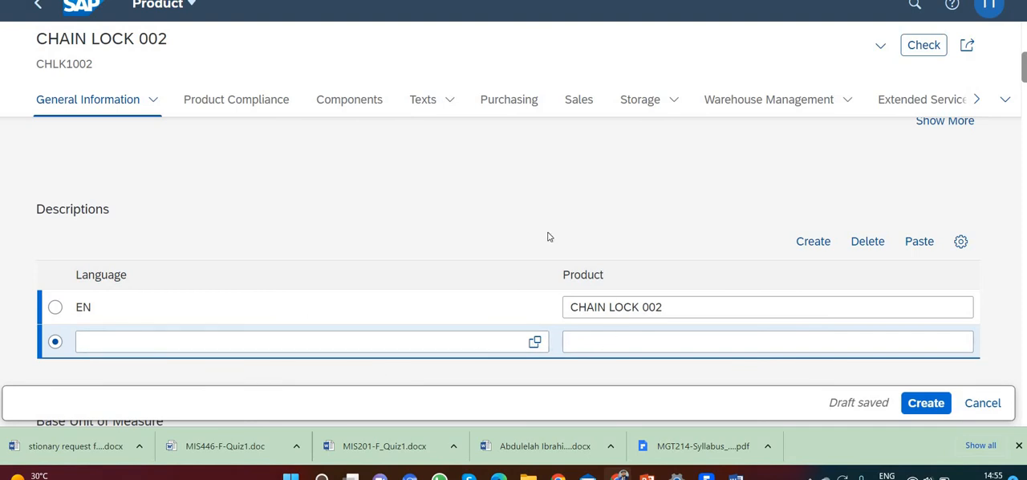
pyautogui.scroll(-2, 546, 235)
pyautogui.scroll(1, 543, 234)
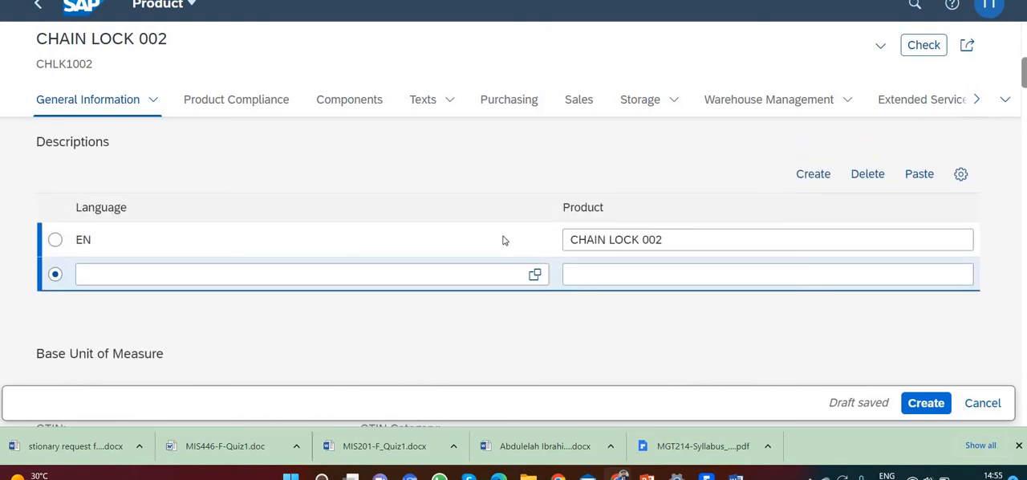
pyautogui.click(628, 277)
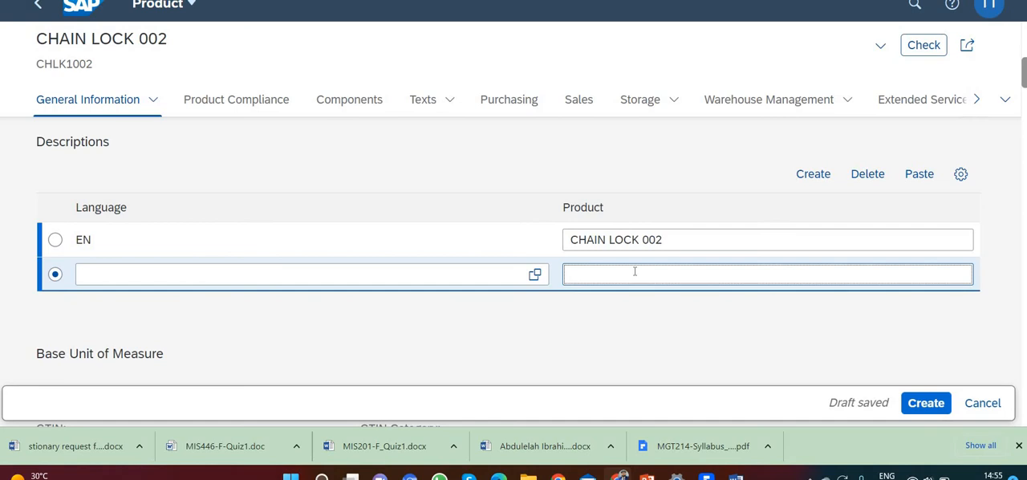
pyautogui.write('KETTENSCHLOSS ###')
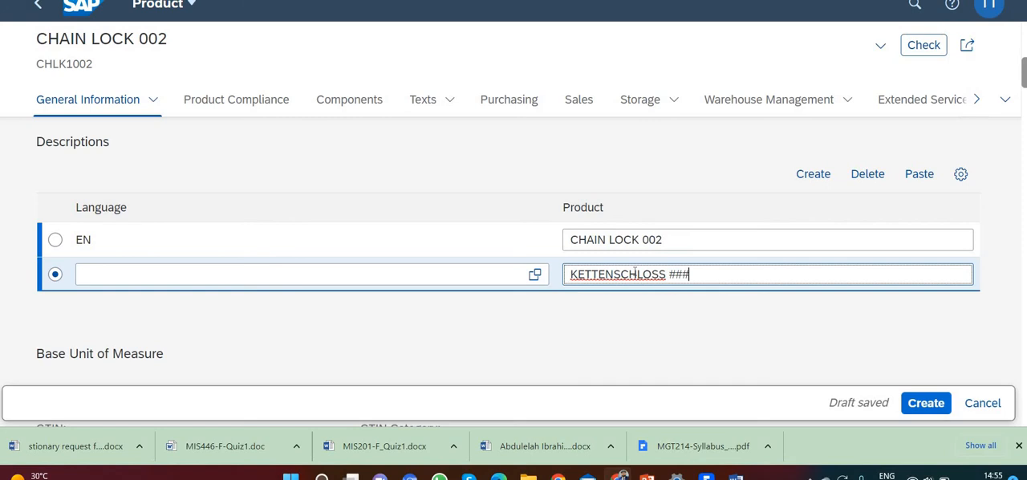
pyautogui.press('BackSpace')
pyautogui.press('BackSpace')
pyautogui.press('BackSpace')
pyautogui.write('002')
# Set the language of the KETTENSCHLOSS 002 description to German (DE)
pyautogui.click(257, 276)
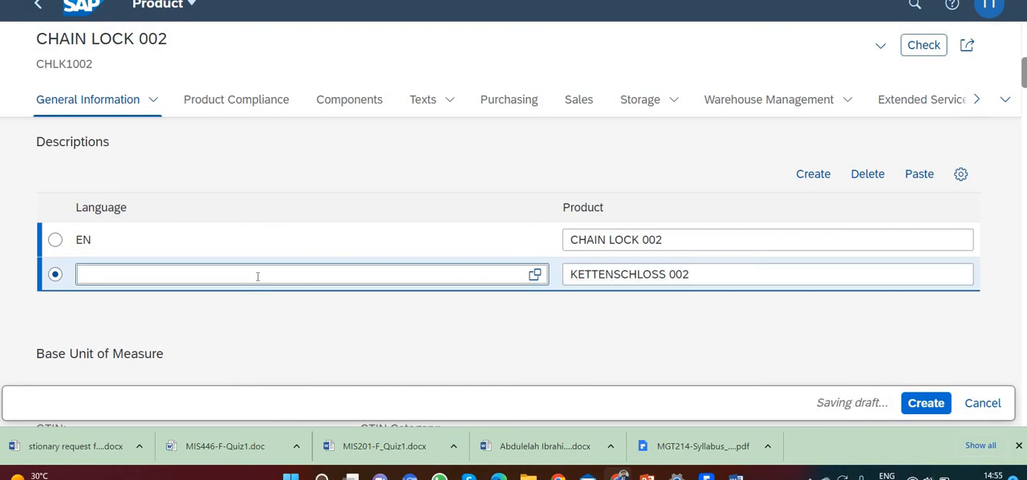
pyautogui.write('DE')
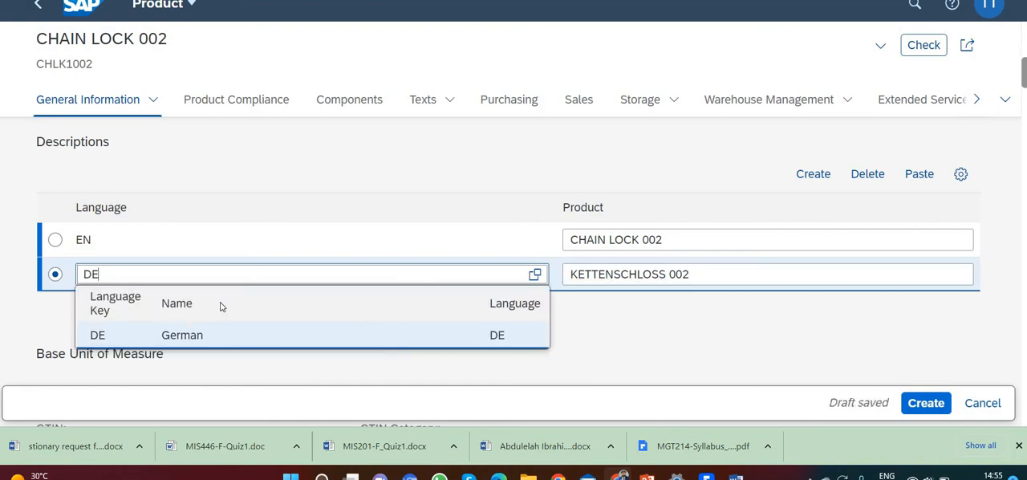
pyautogui.click(337, 345)
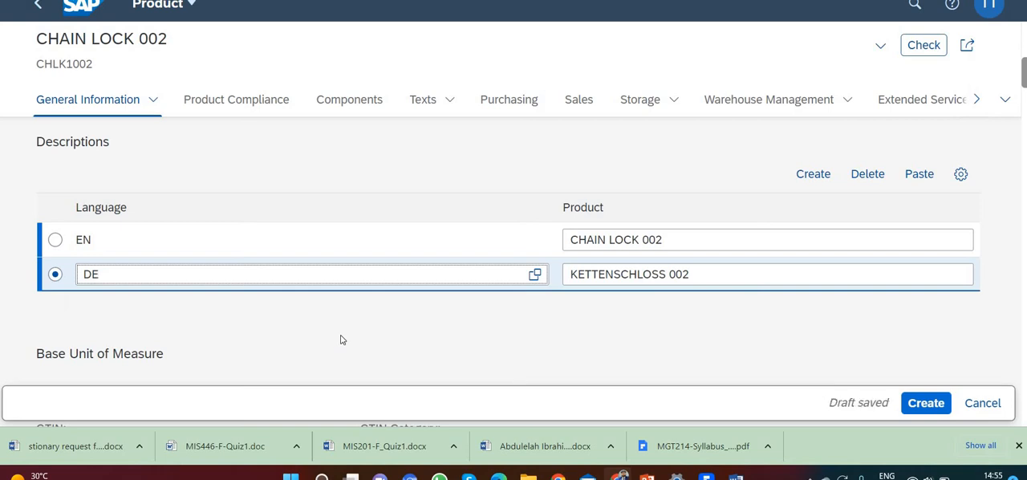
pyautogui.click(717, 270)
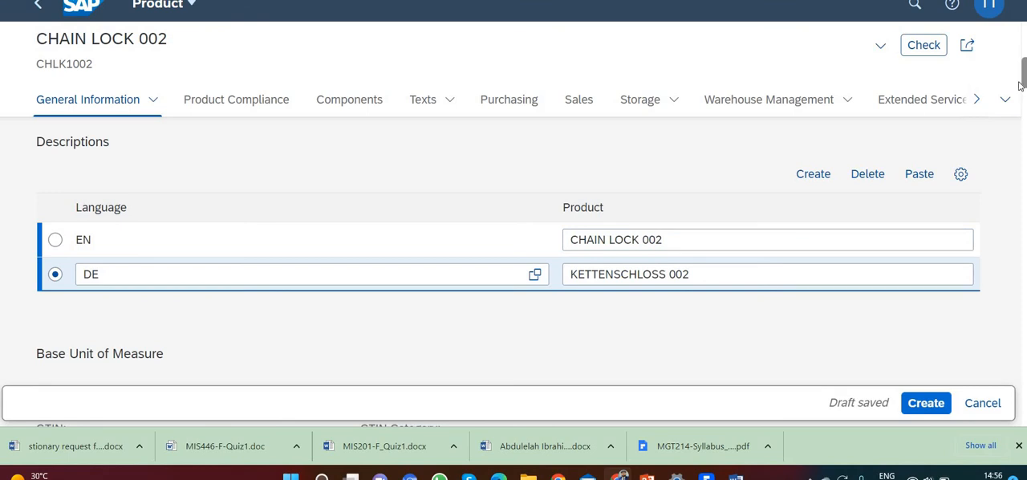
# Open the details of the EA unit of measure and enter a gross weight of 65 under its dimensions
pyautogui.moveTo(1020, 84); pyautogui.dragTo(1023, 98)
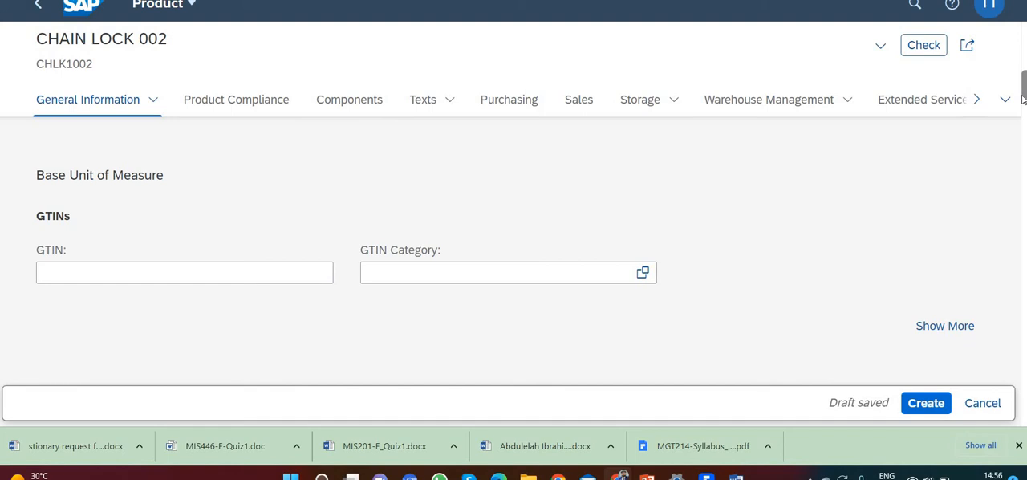
pyautogui.moveTo(1022, 97); pyautogui.dragTo(1022, 115)
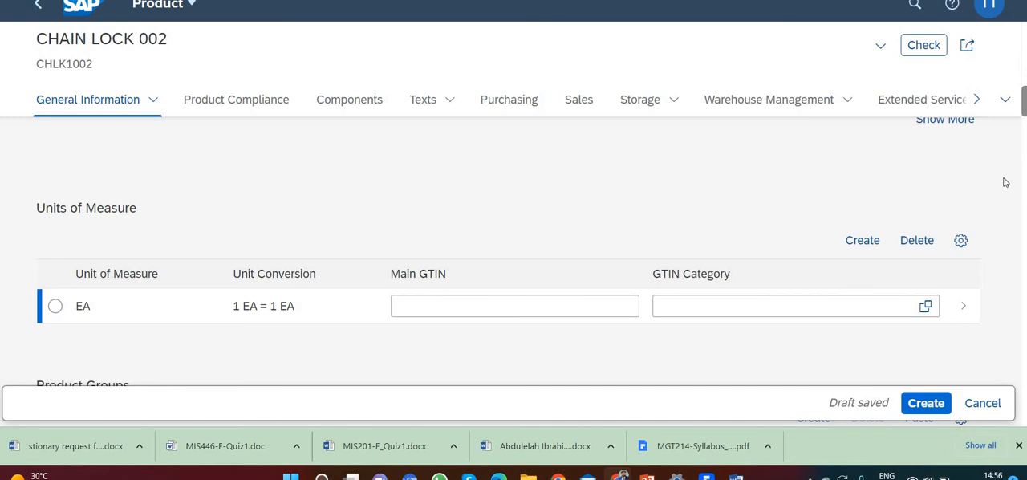
pyautogui.click(963, 310)
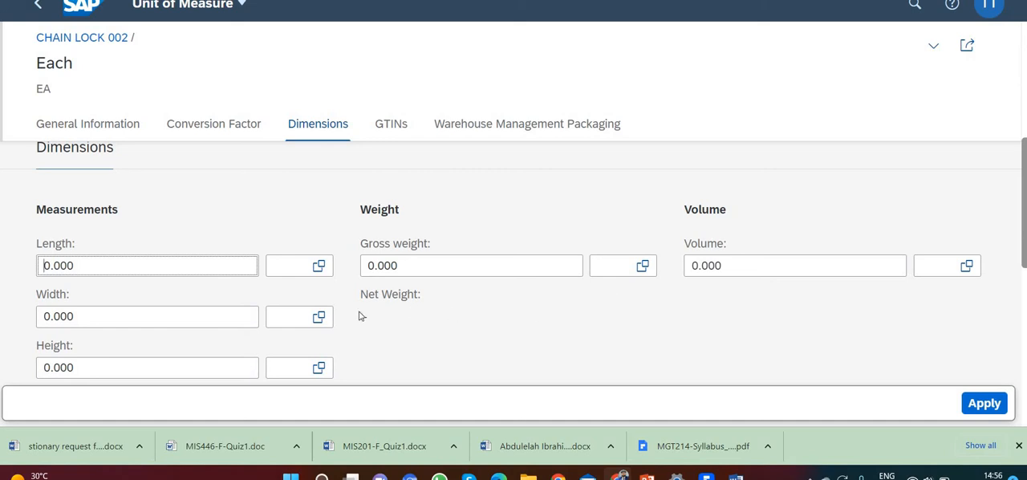
pyautogui.moveTo(402, 266); pyautogui.dragTo(332, 276)
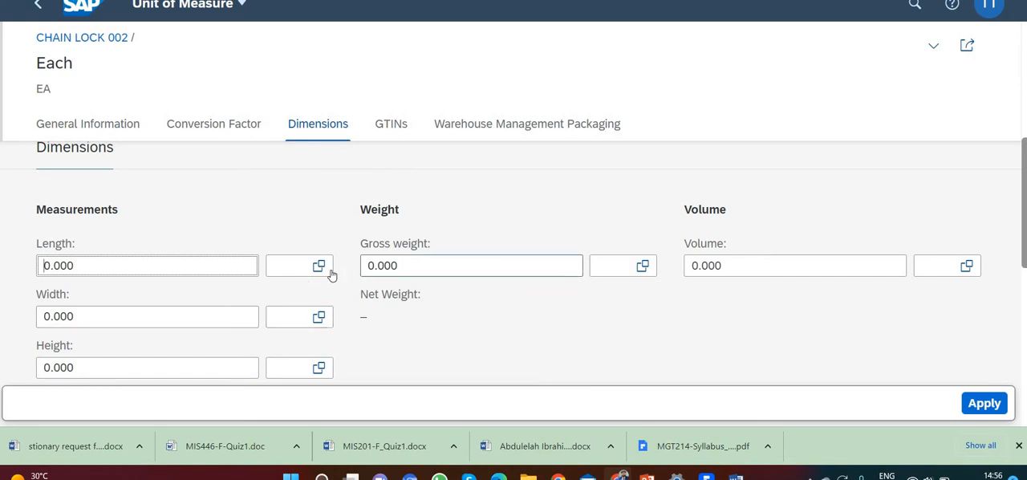
pyautogui.write('65')
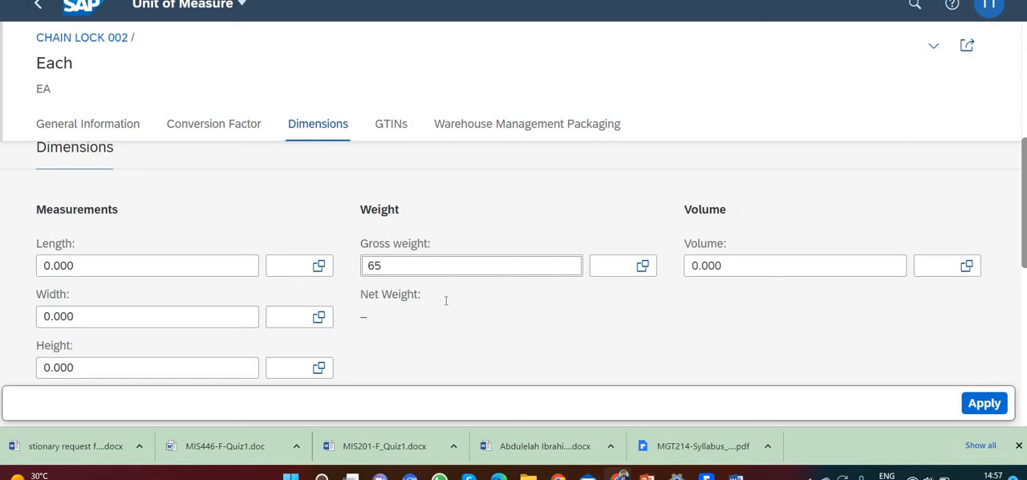
pyautogui.scroll(-1, 451, 297)
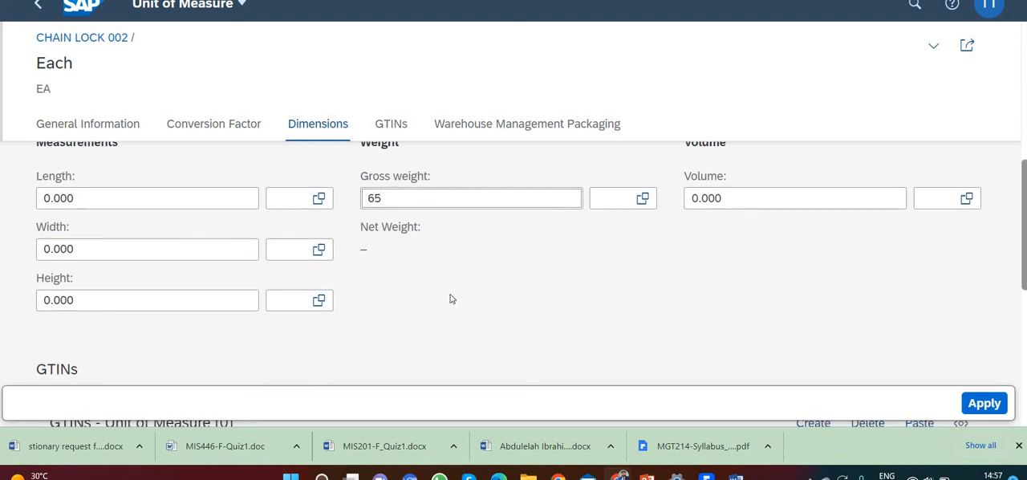
pyautogui.scroll(-1, 450, 299)
pyautogui.scroll(3, 452, 297)
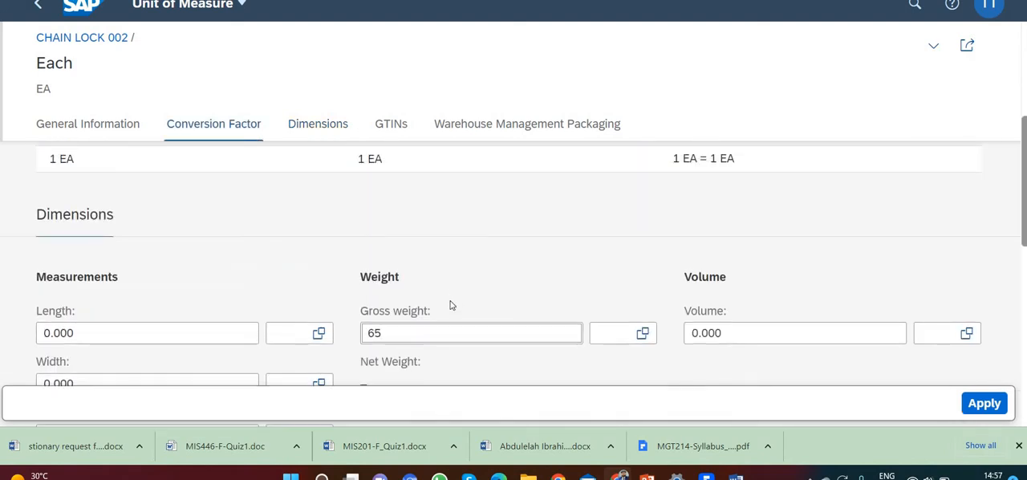
pyautogui.scroll(-2, 451, 305)
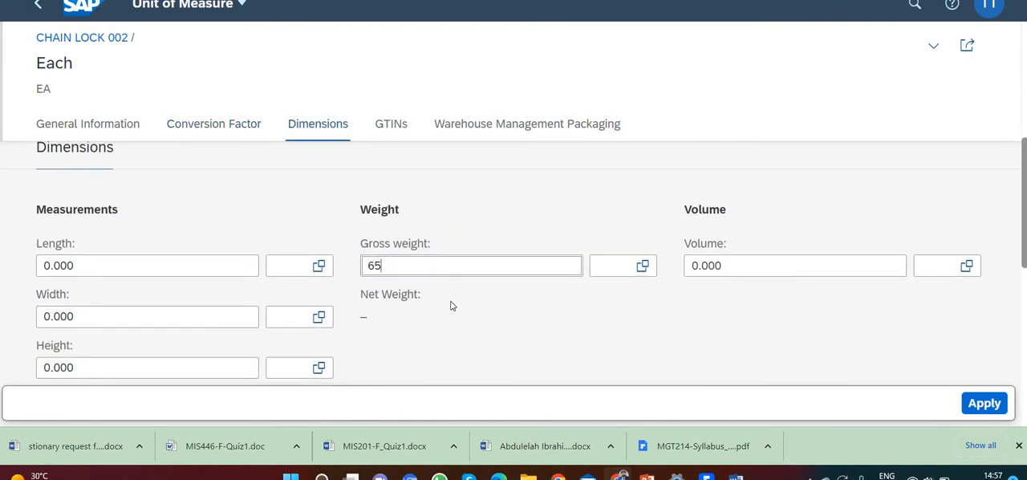
pyautogui.scroll(-3, 451, 305)
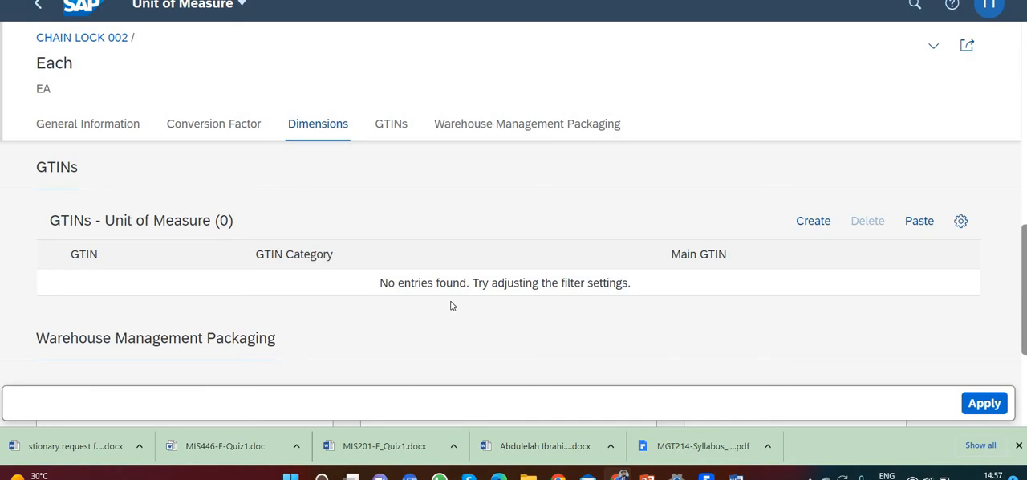
pyautogui.scroll(3, 466, 309)
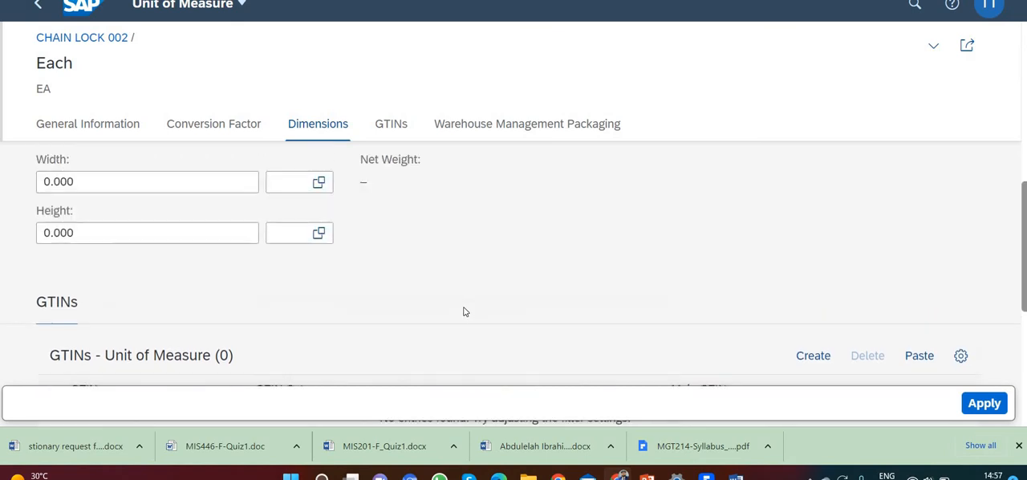
pyautogui.click(434, 262)
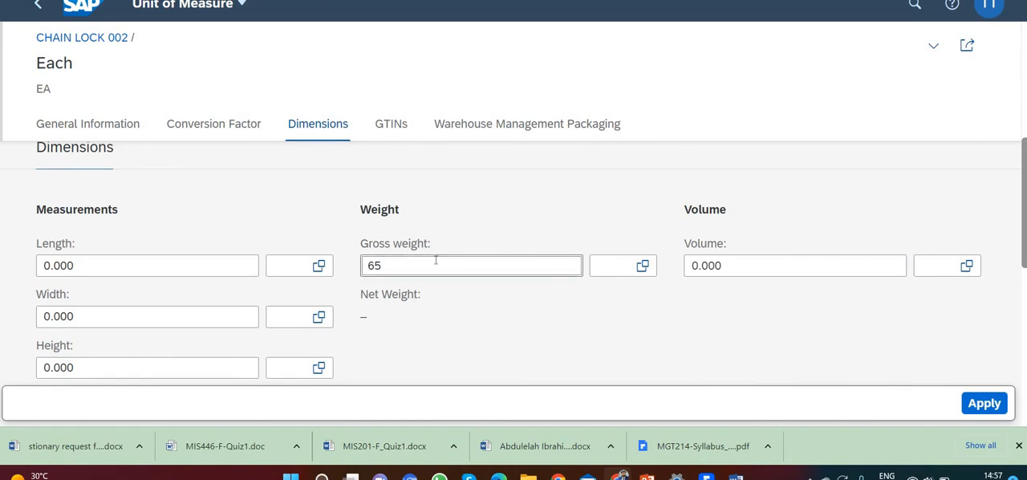
# Set the gross weight unit to OZ and apply the unit of measure changes
pyautogui.click(618, 265)
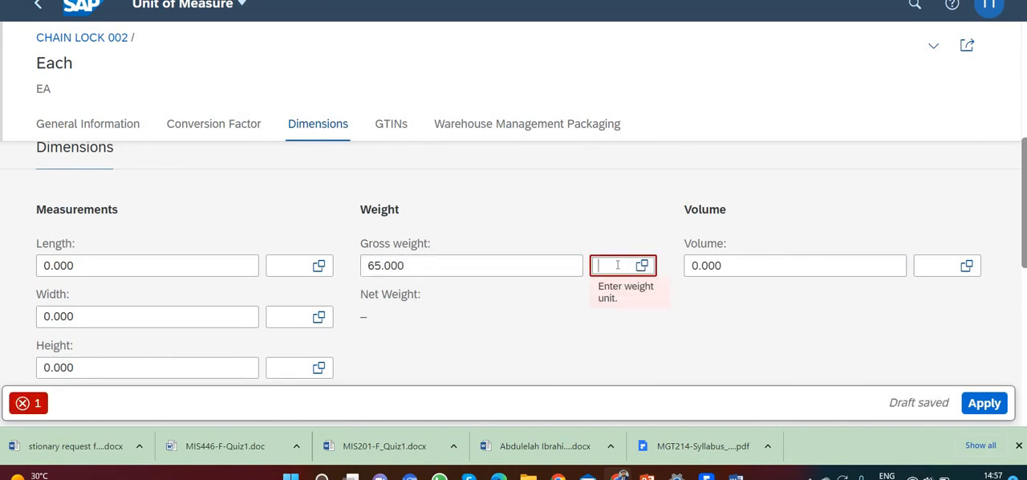
pyautogui.write('OZ')
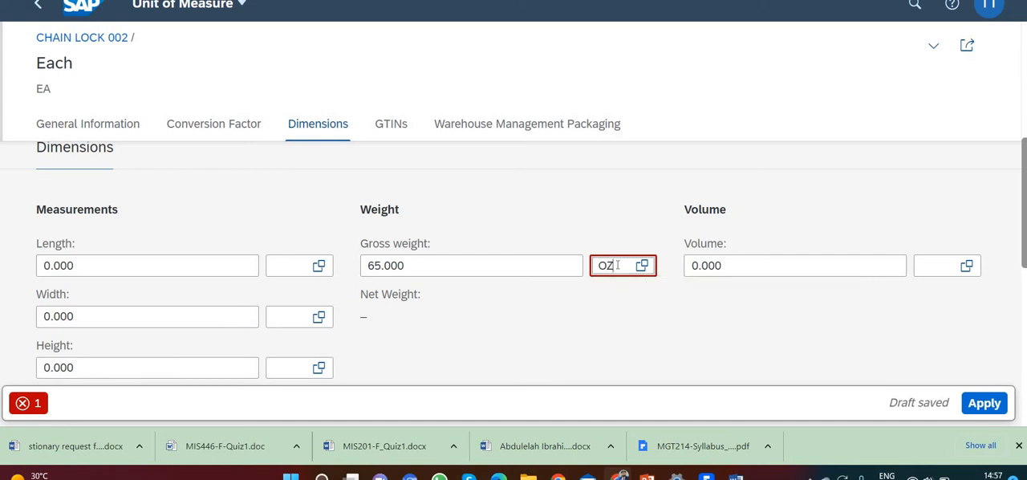
pyautogui.click(612, 356)
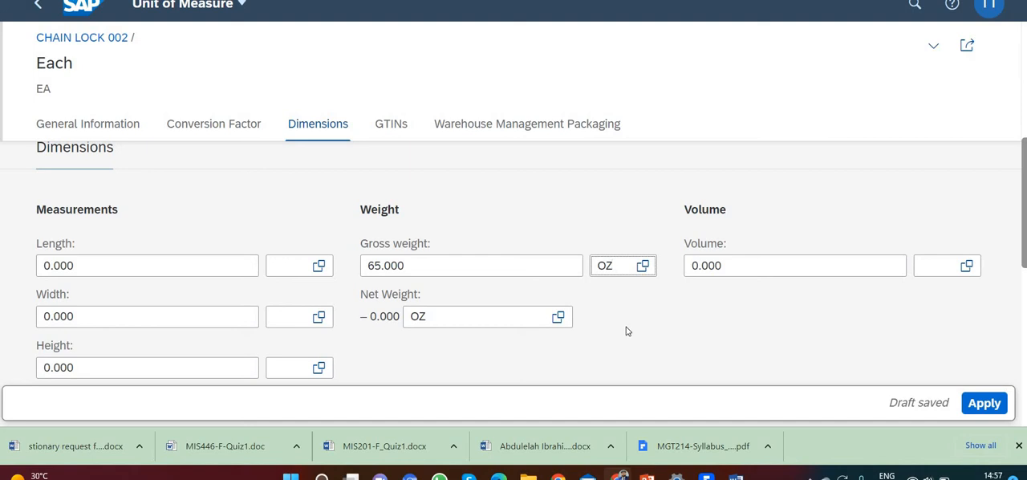
pyautogui.click(985, 404)
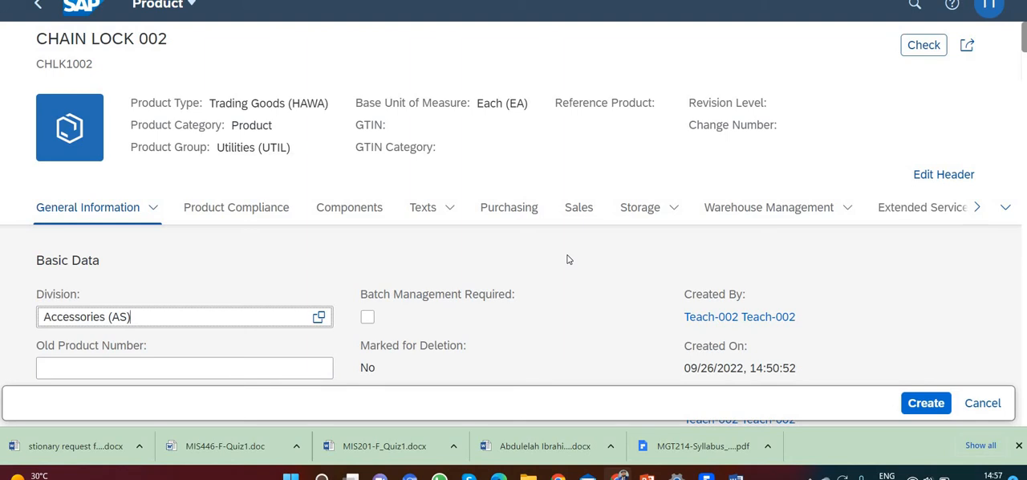
# Set the Transportation Group in the product's sales data to On pallets (0001)
pyautogui.click(579, 208)
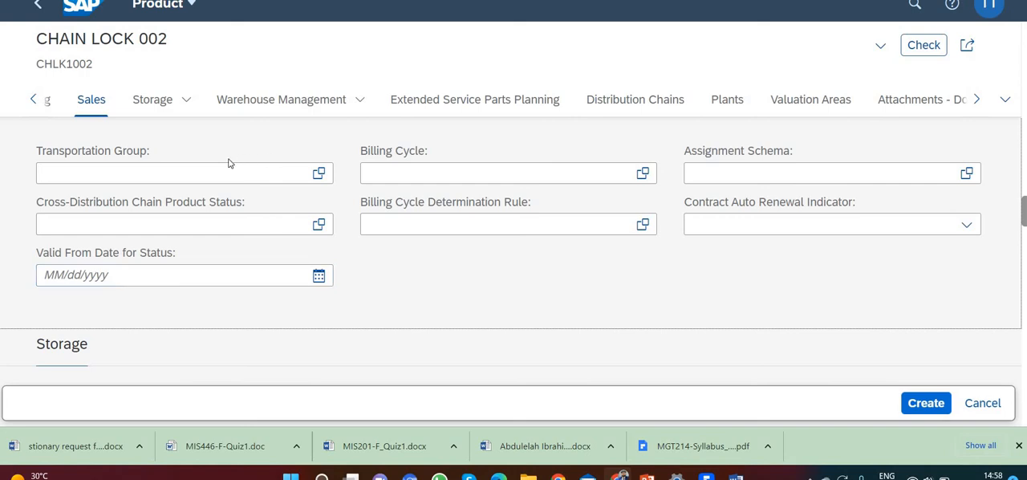
pyautogui.click(204, 169)
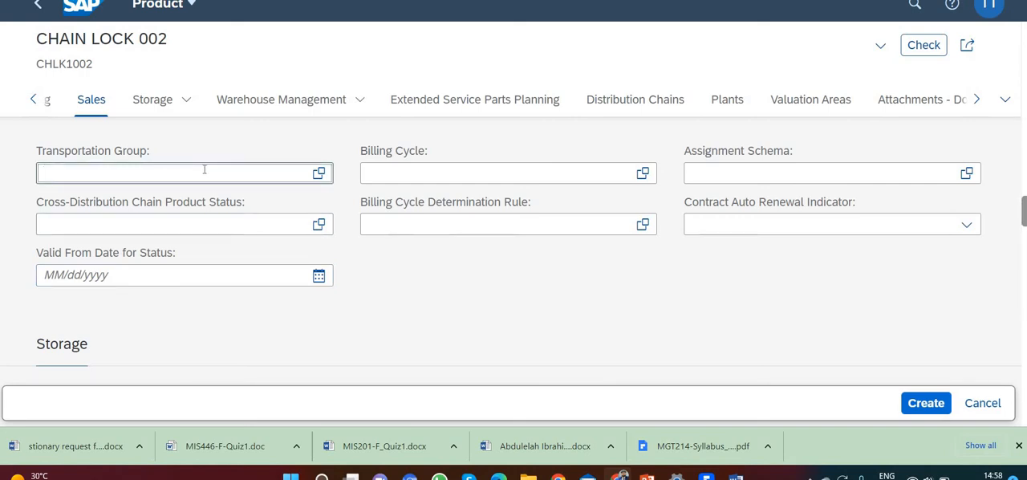
pyautogui.write('0001')
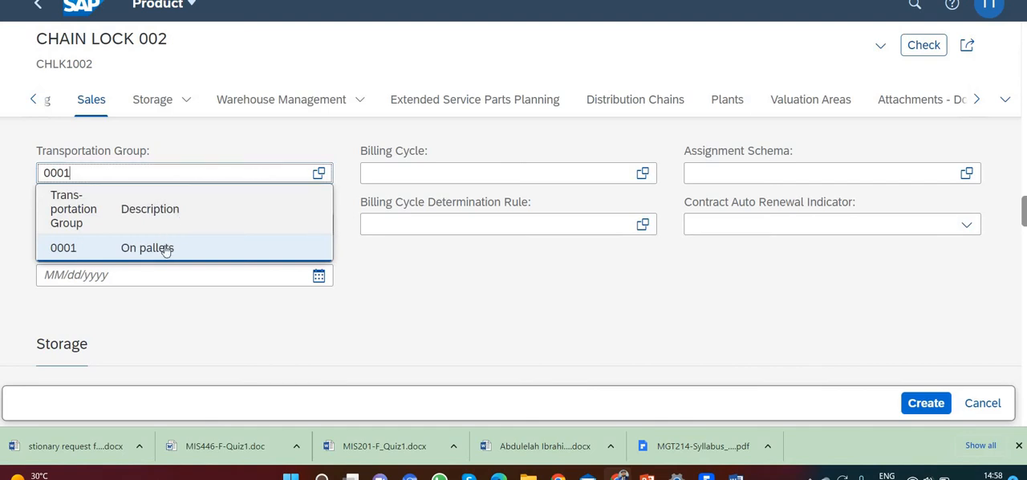
pyautogui.press('Return')
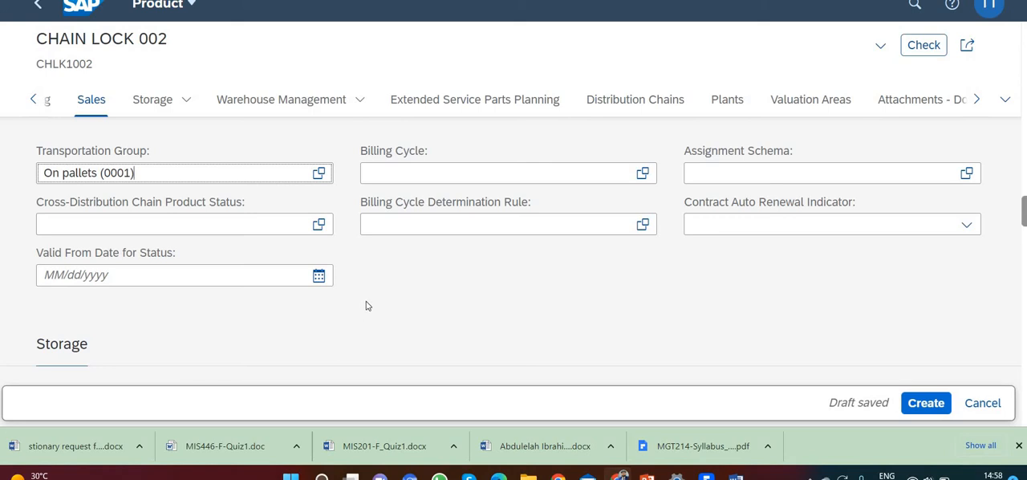
# Create a distribution chain for the product and set its Sales Organization to US East (UE00)
pyautogui.click(654, 101)
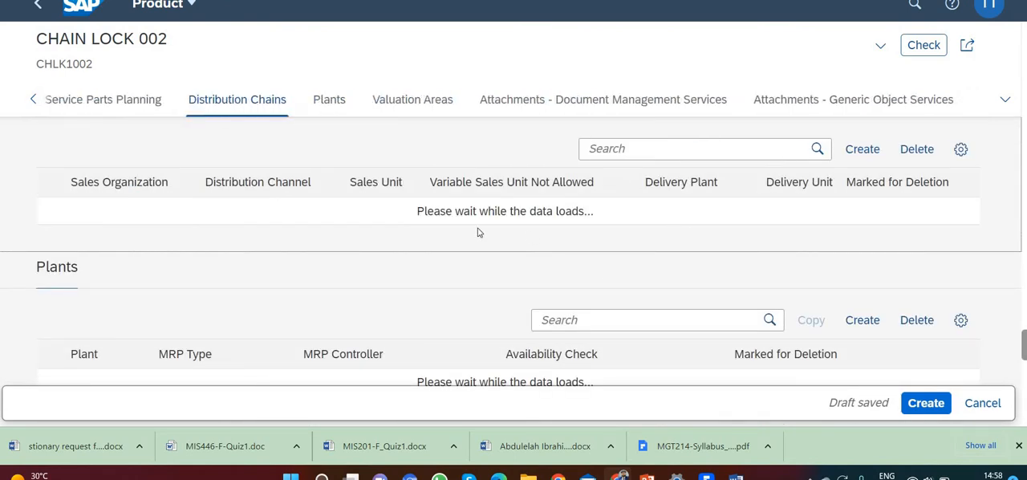
pyautogui.scroll(1, 477, 233)
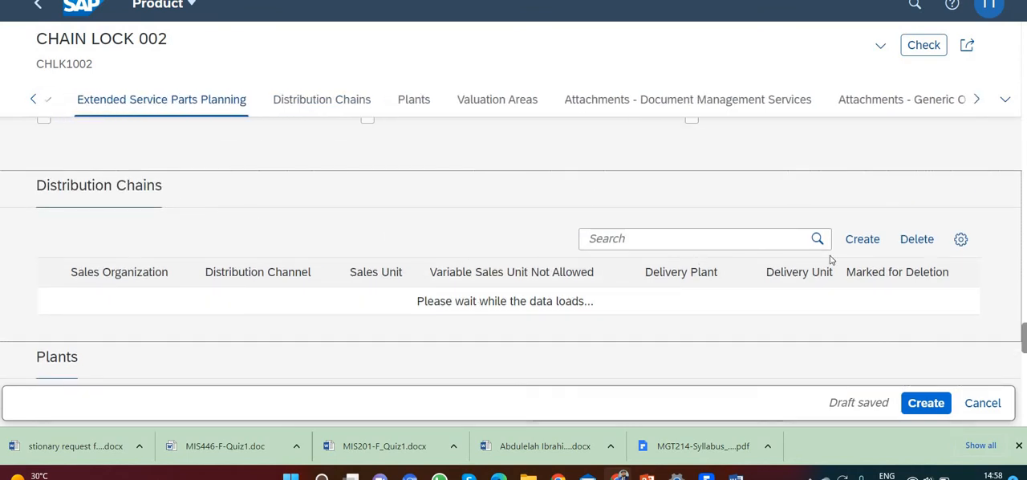
pyautogui.click(857, 241)
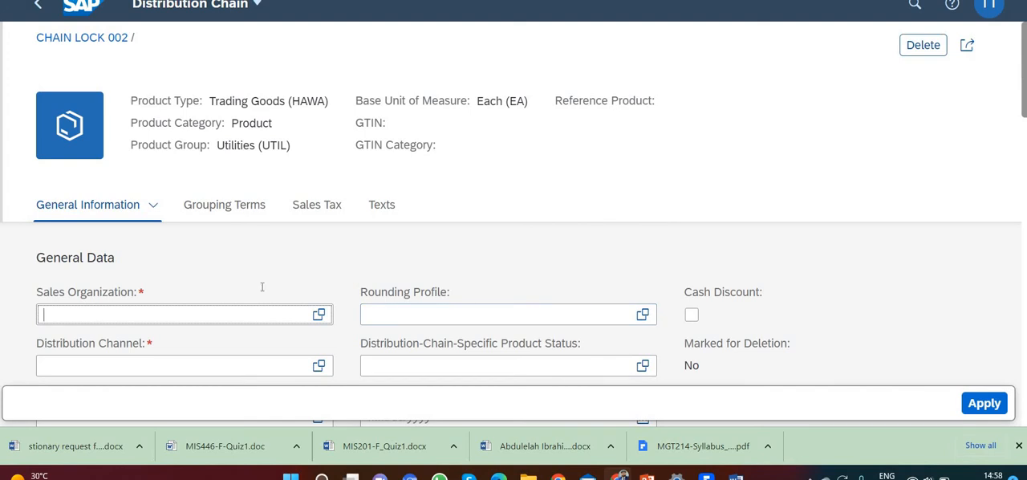
pyautogui.write('UE00')
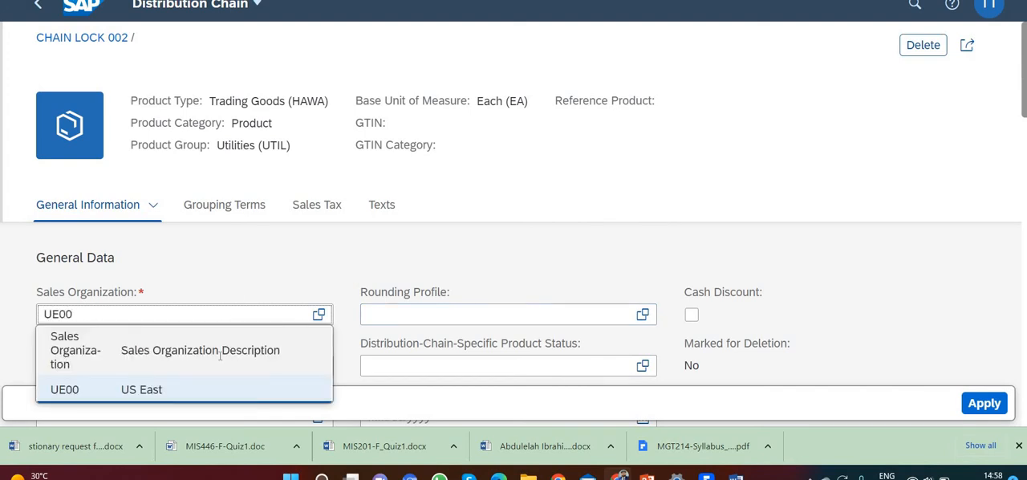
pyautogui.click(188, 392)
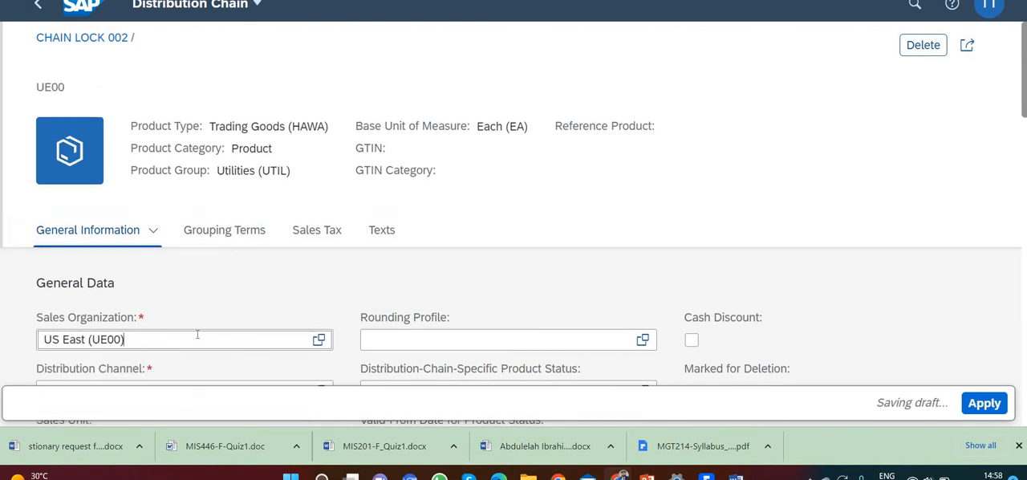
pyautogui.scroll(-3, 200, 321)
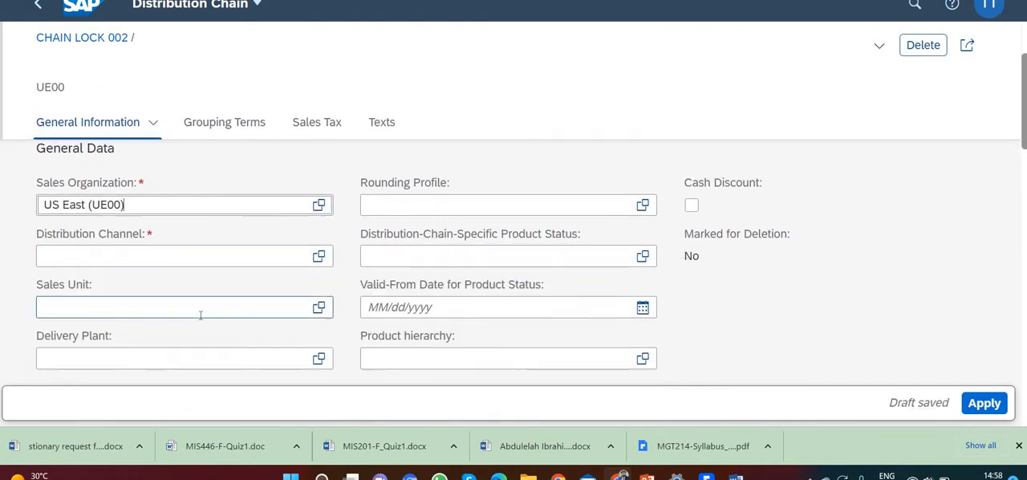
pyautogui.scroll(1, 201, 316)
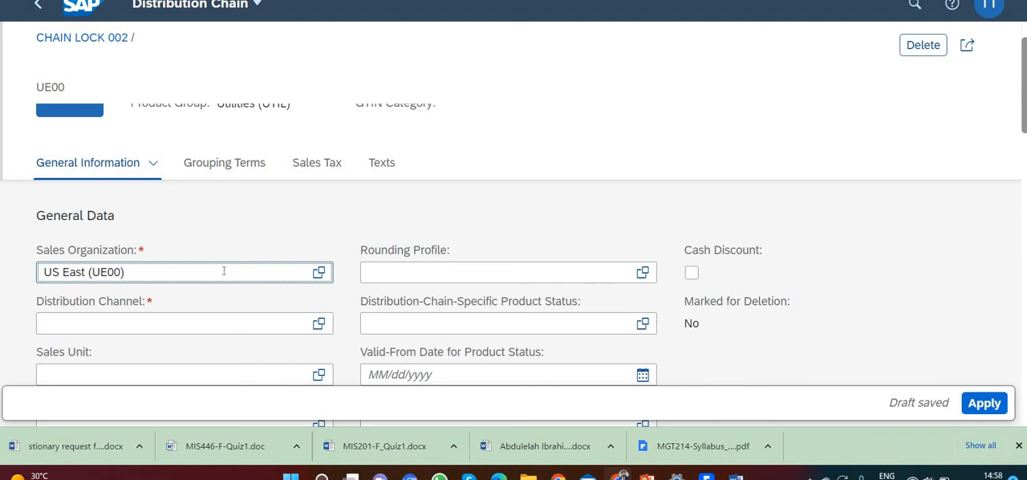
# Set the distribution chain's Distribution Channel to Wholesale (WH) and its Delivery Plant to DC Miami (MI00)
pyautogui.scroll(-1, 226, 264)
pyautogui.click(229, 257)
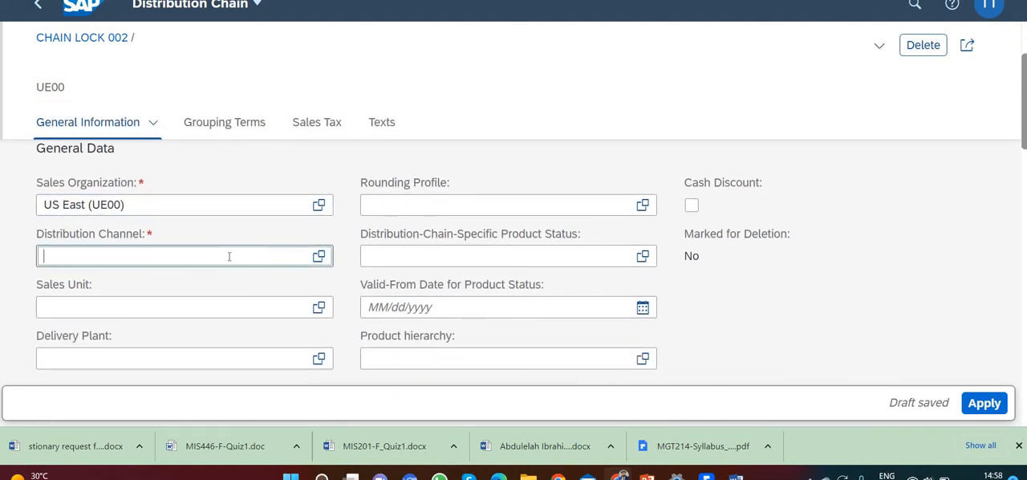
pyautogui.write('WH')
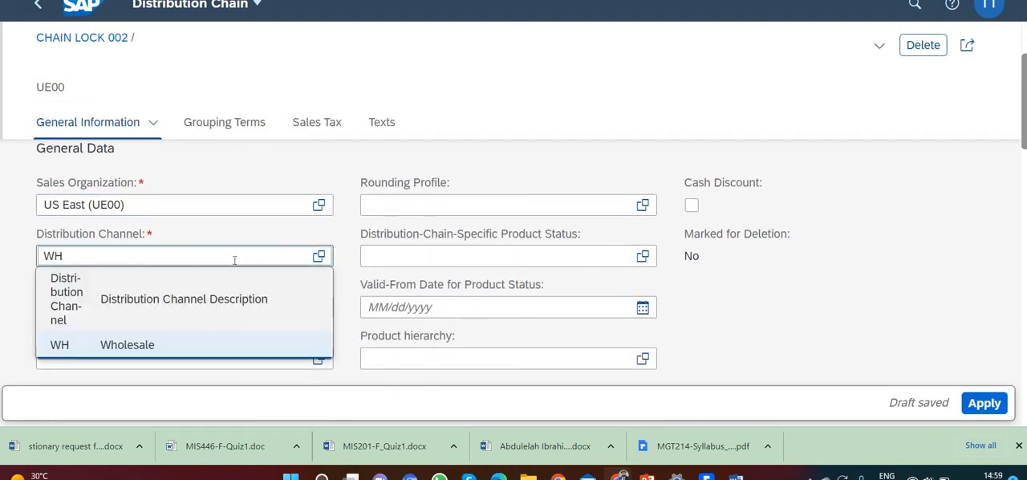
pyautogui.click(152, 345)
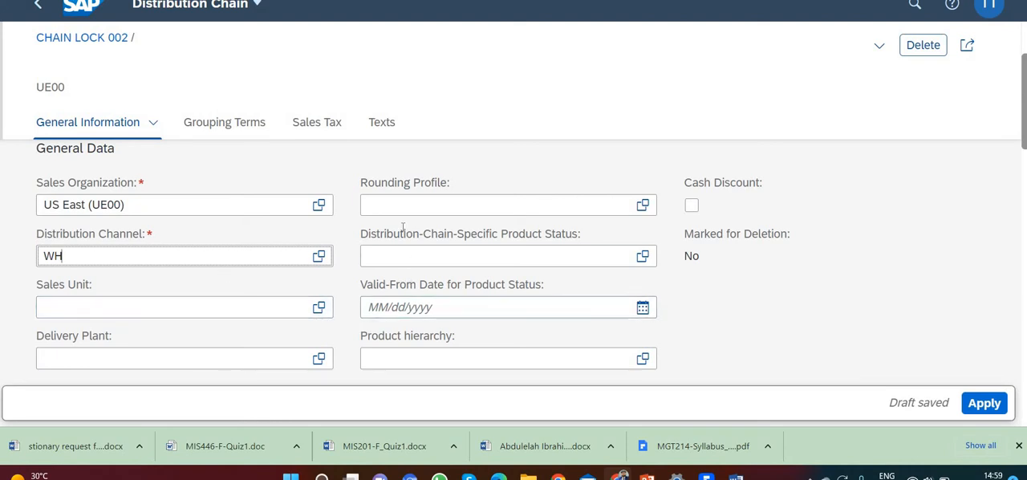
pyautogui.click(169, 351)
pyautogui.write('MI00')
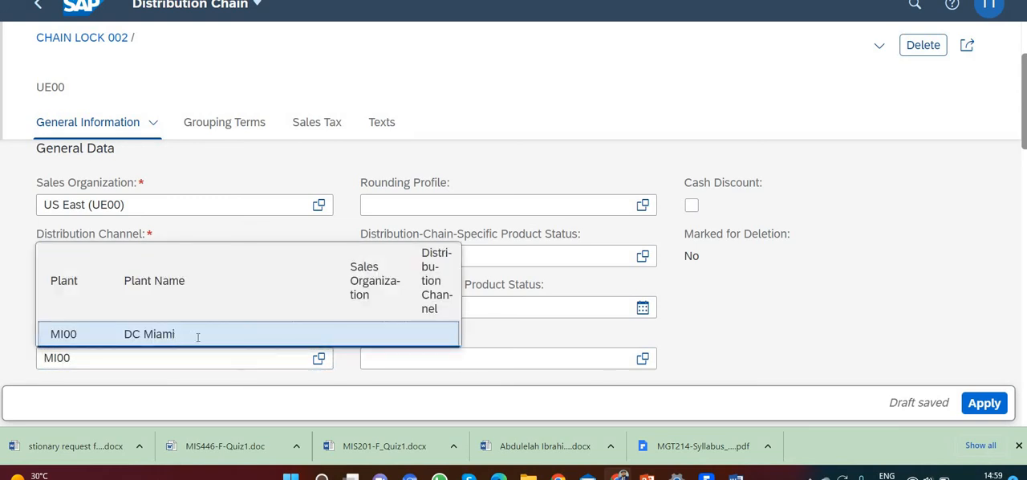
pyautogui.click(199, 334)
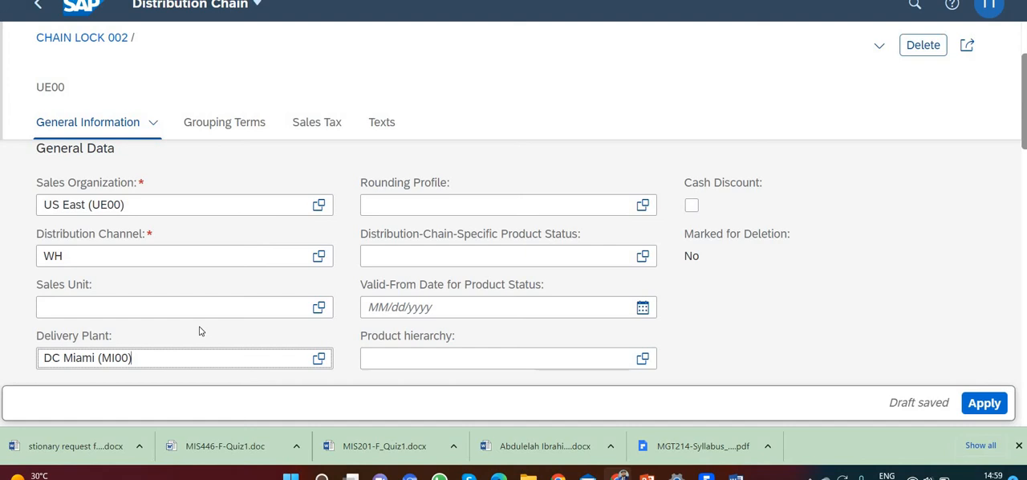
# Set the Item Category Group to 0001 in the distribution chain's sales grouping terms
pyautogui.scroll(-2, 241, 130)
pyautogui.click(240, 130)
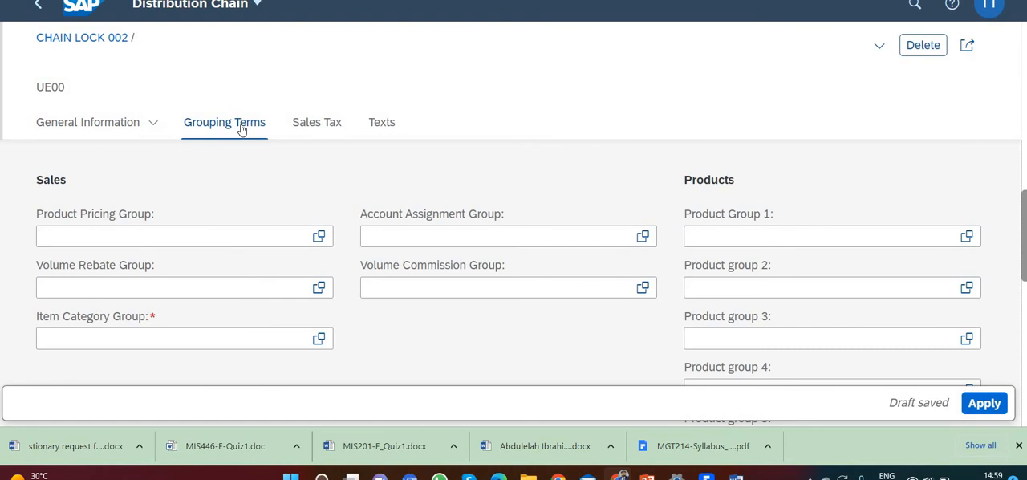
pyautogui.click(176, 335)
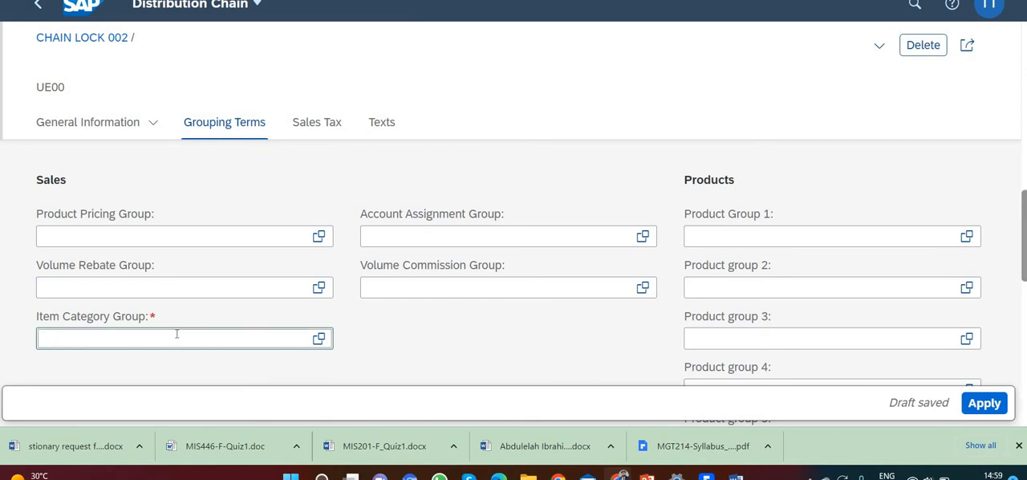
pyautogui.write('0001')
pyautogui.click(184, 316)
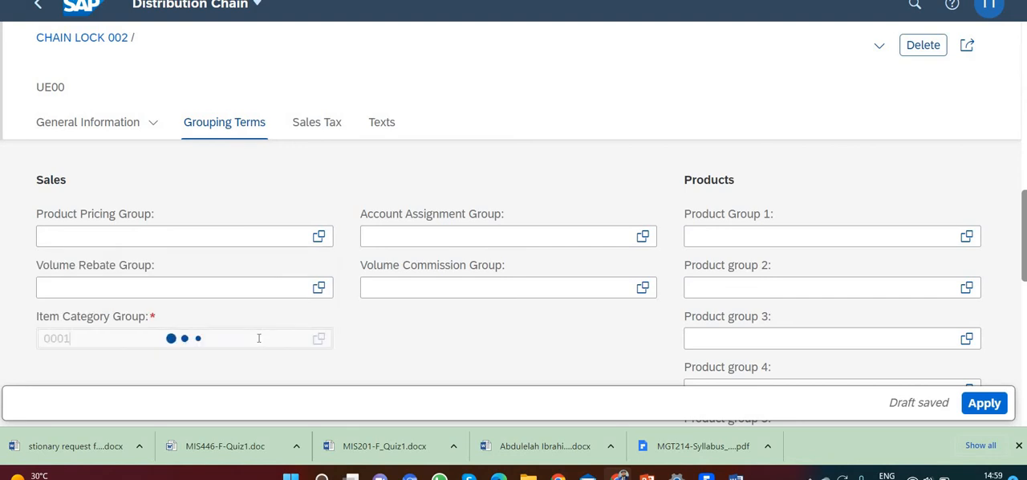
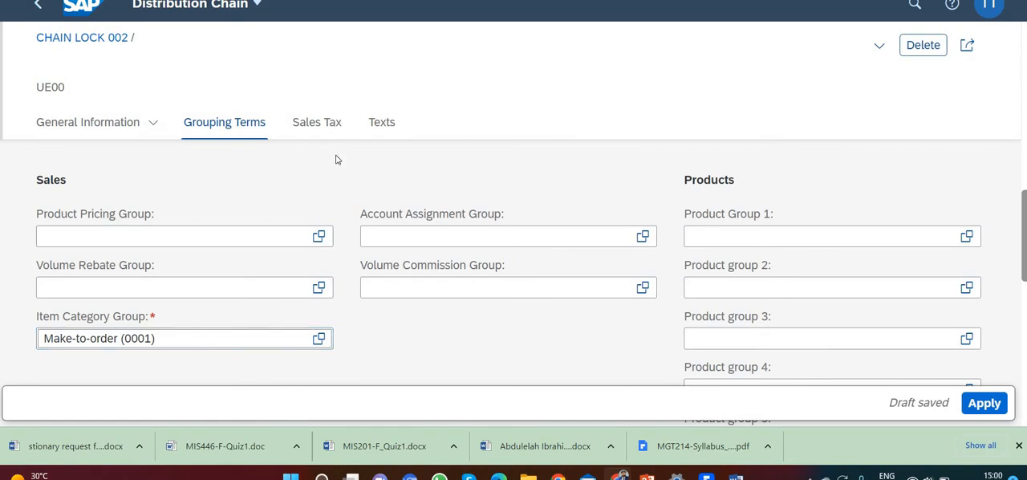
# Set the distribution chain's tax classification to 0 (Exempt) for US tax categories UTXJ, UTX2 and UTX3, and apply the record
pyautogui.click(368, 301)
pyautogui.scroll(-1, 370, 306)
pyautogui.scroll(-5, 370, 306)
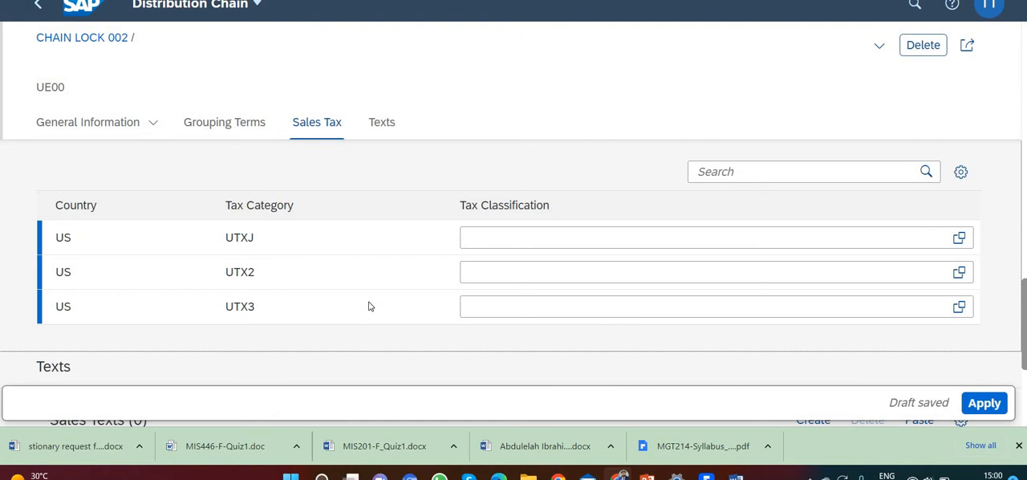
pyautogui.click(537, 235)
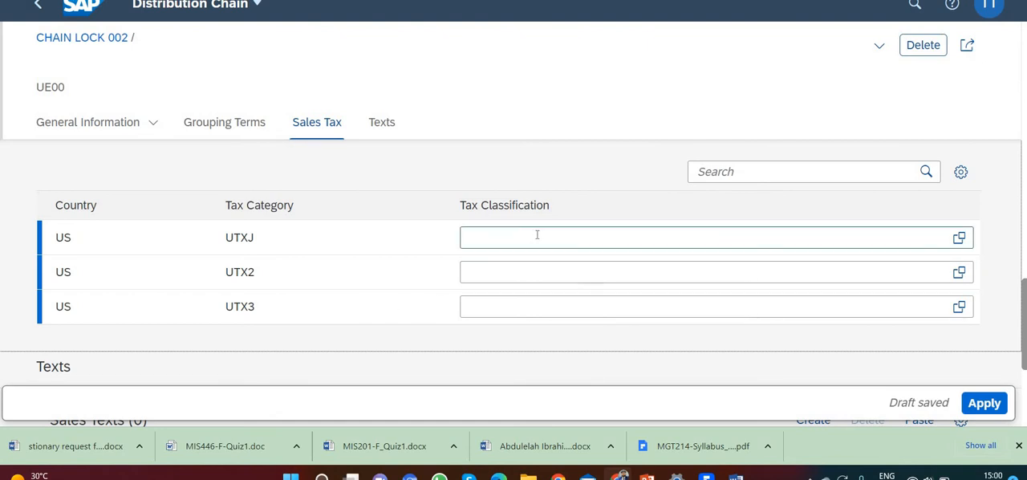
pyautogui.write('0')
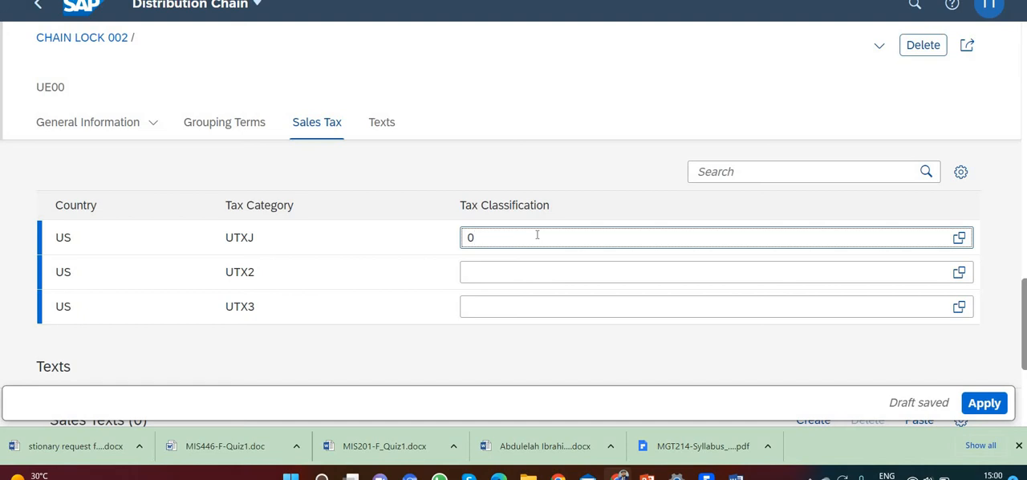
pyautogui.press('Tab')
pyautogui.write('0')
pyautogui.press('Tab')
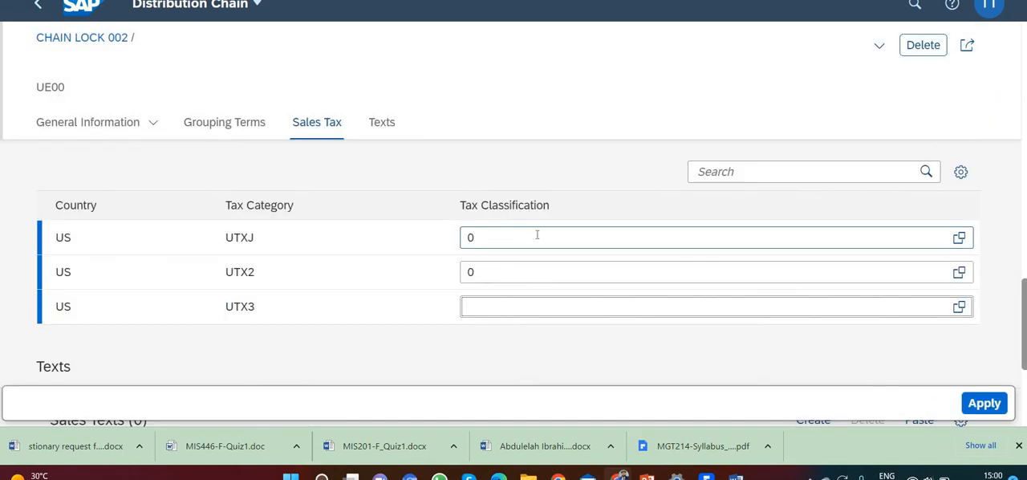
pyautogui.write('0')
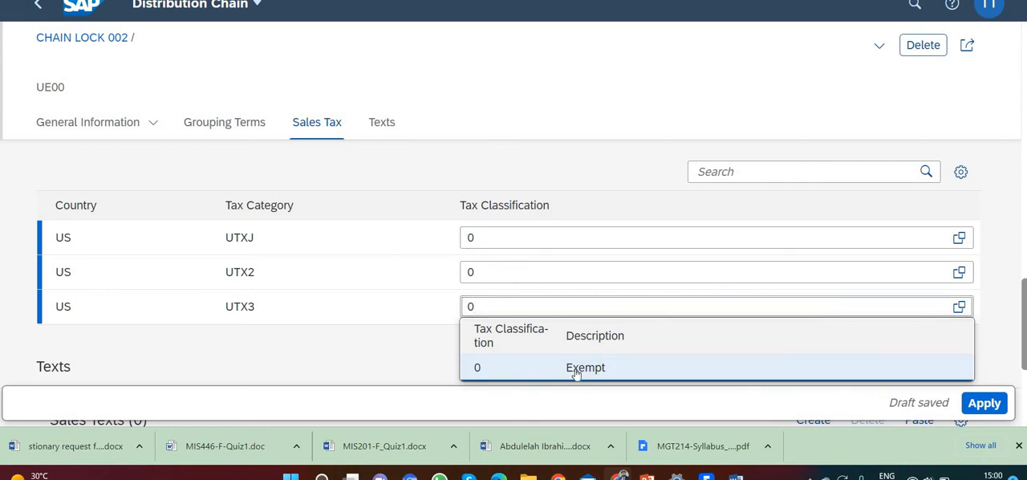
pyautogui.click(930, 361)
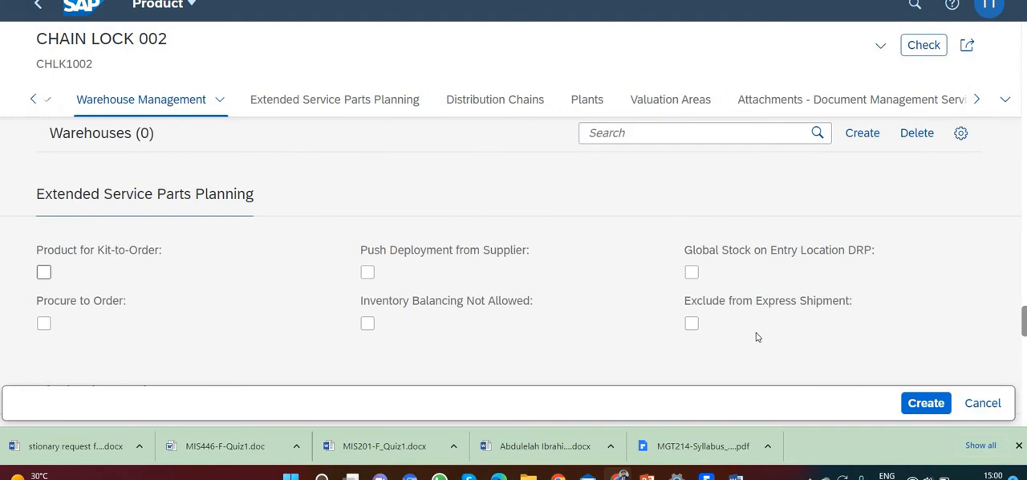
# Create a plant record for the product and set its Plant to DC Miami (MI00)
pyautogui.click(593, 101)
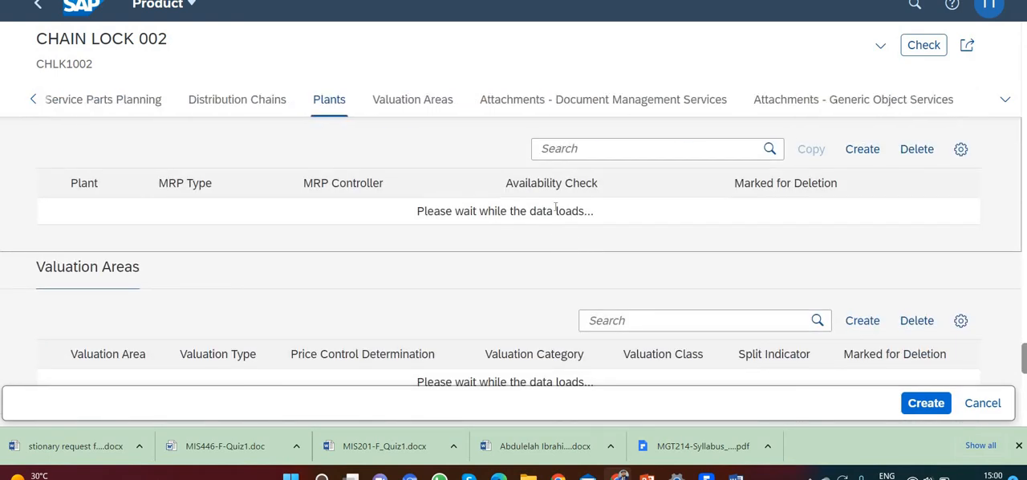
pyautogui.scroll(1, 338, 202)
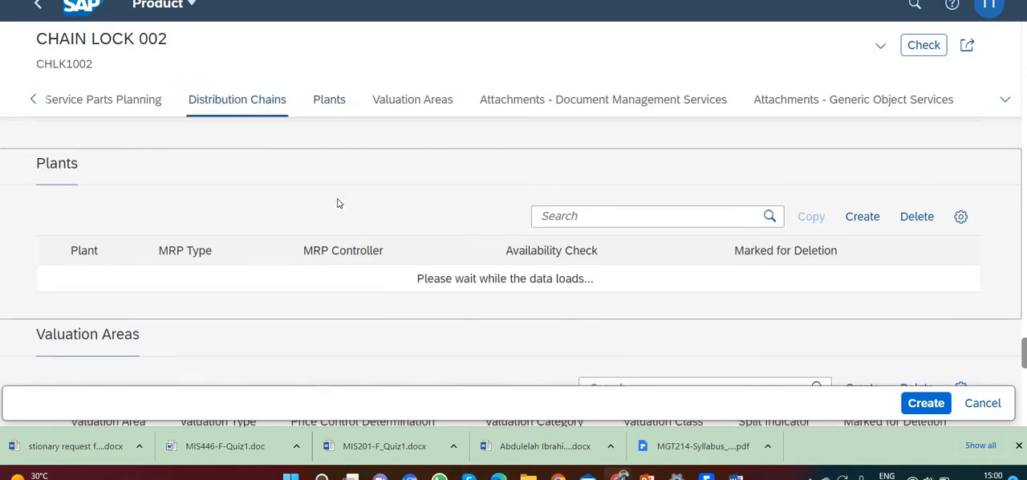
pyautogui.click(861, 217)
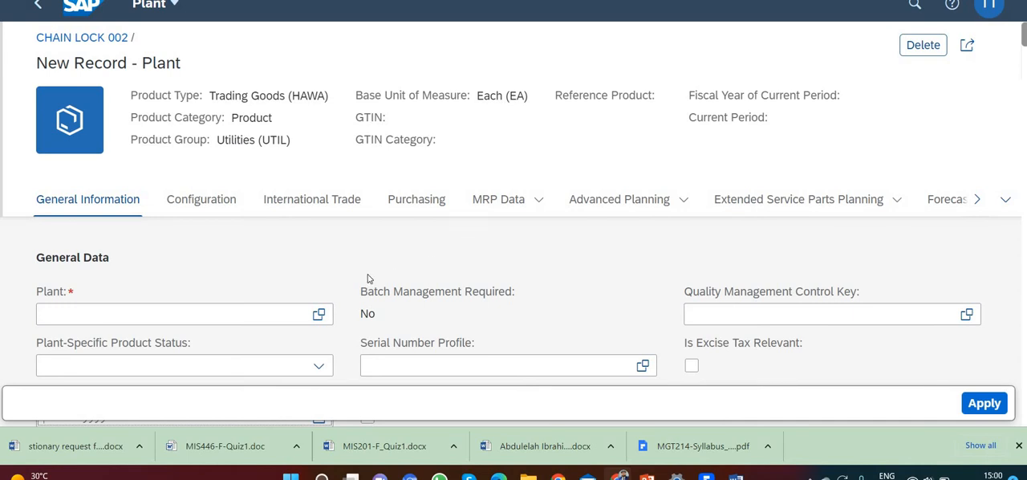
pyautogui.click(246, 316)
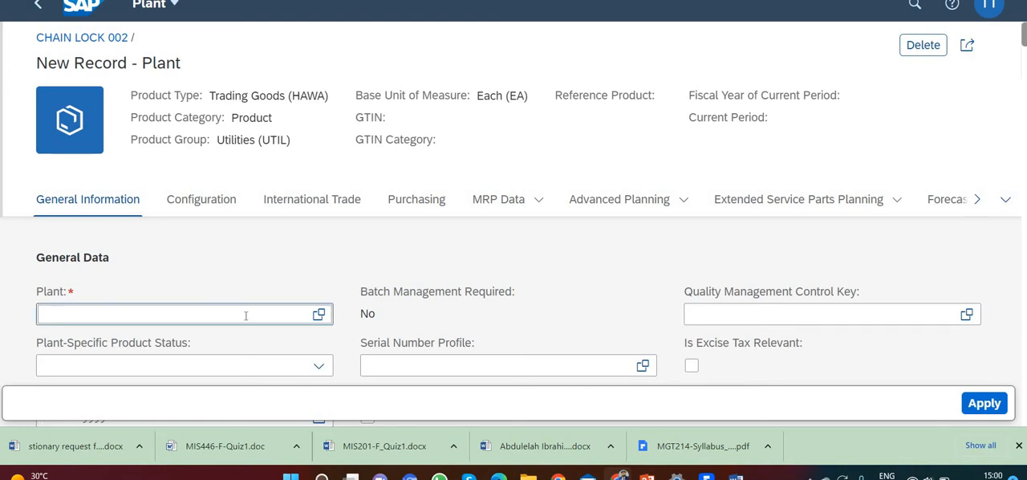
pyautogui.write('MI00')
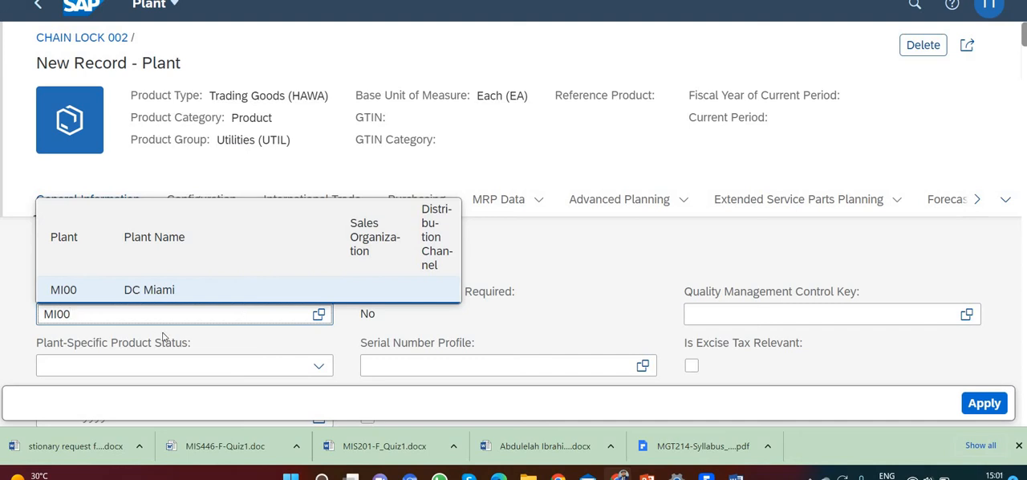
pyautogui.click(149, 292)
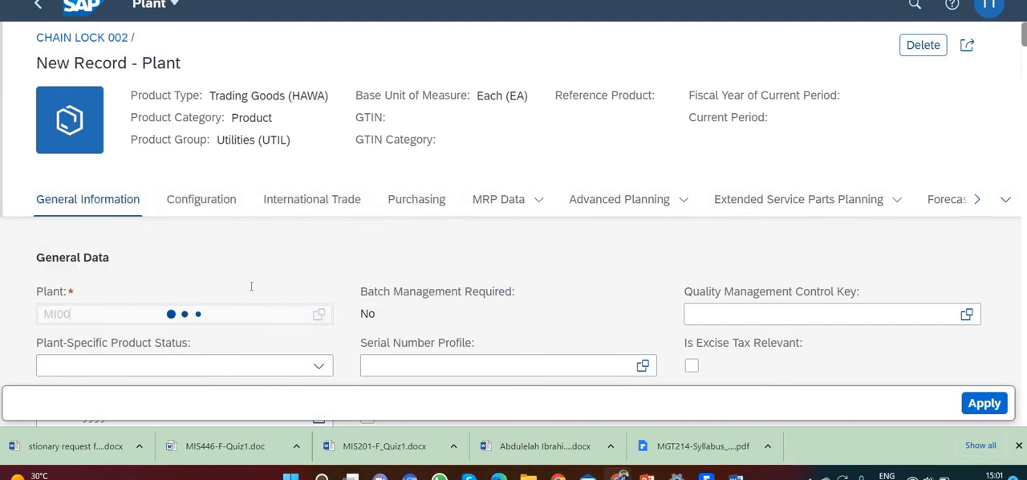
# Set the Loading Group to Hand lift in the plant's general data
pyautogui.scroll(-2, 257, 274)
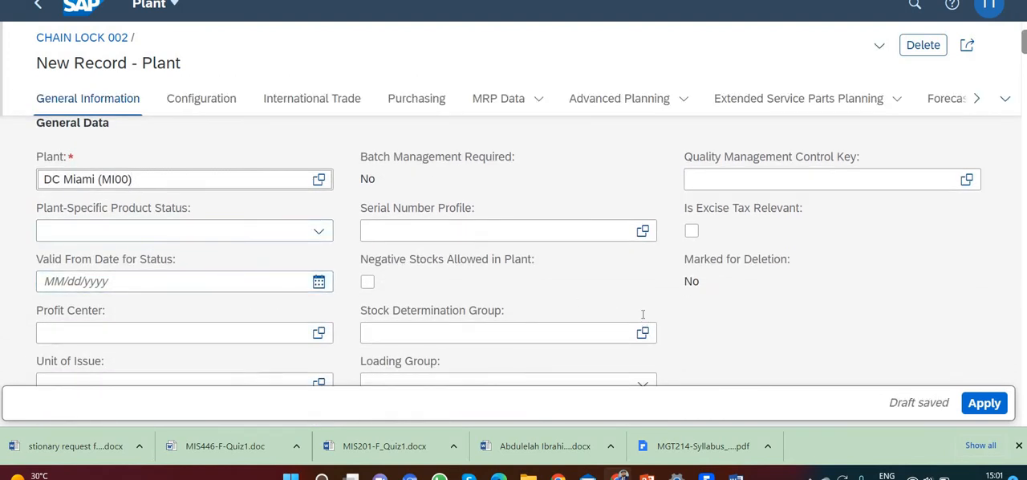
pyautogui.scroll(-1, 569, 305)
pyautogui.click(609, 315)
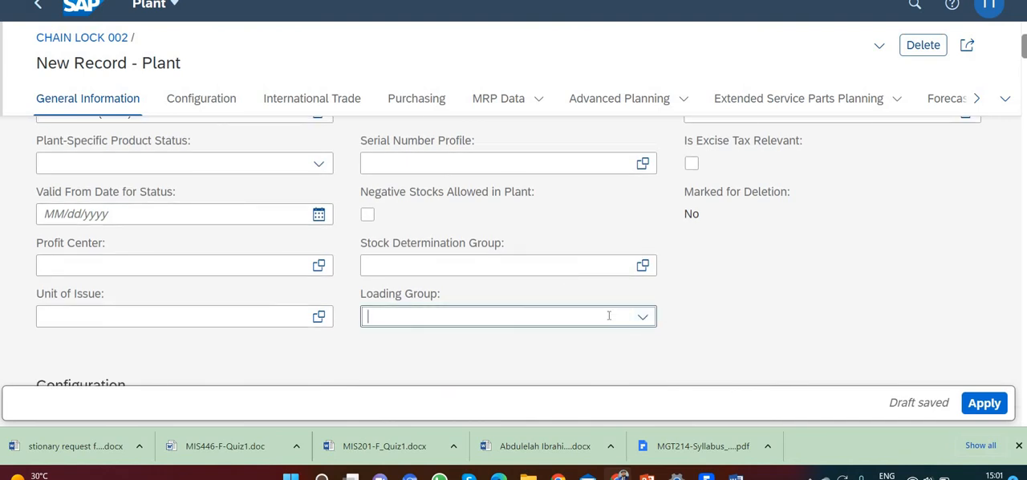
pyautogui.click(645, 316)
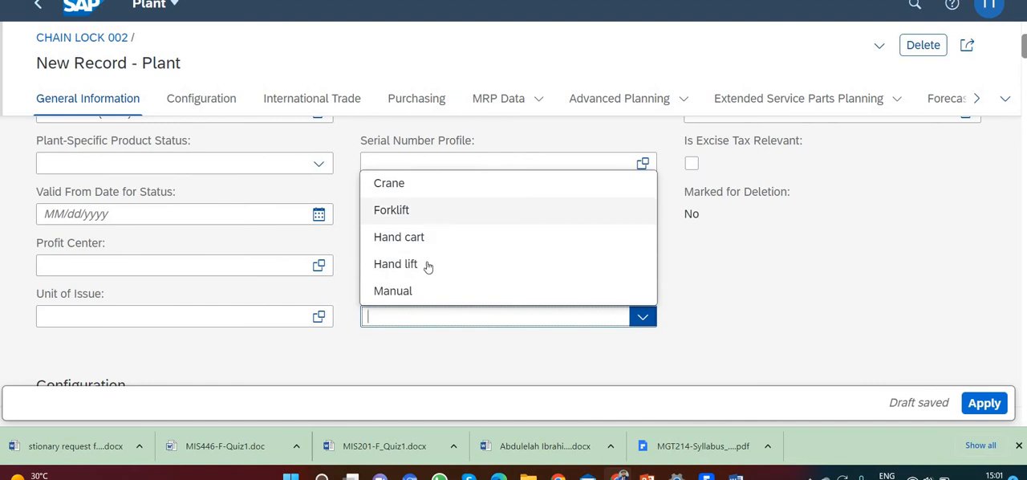
pyautogui.click(427, 265)
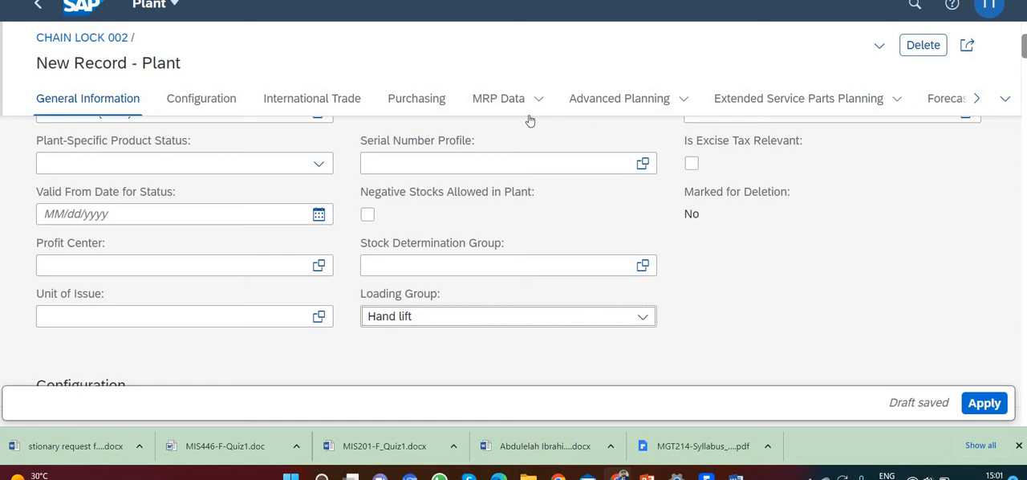
# Set the Purchasing Group to North America (N00) in the plant's purchasing data
pyautogui.click(415, 100)
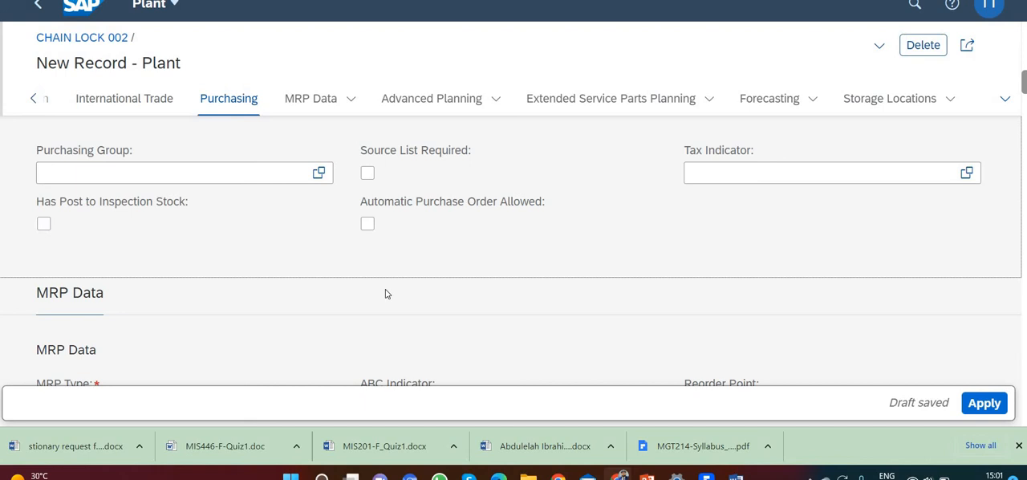
pyautogui.click(266, 172)
pyautogui.write('N00')
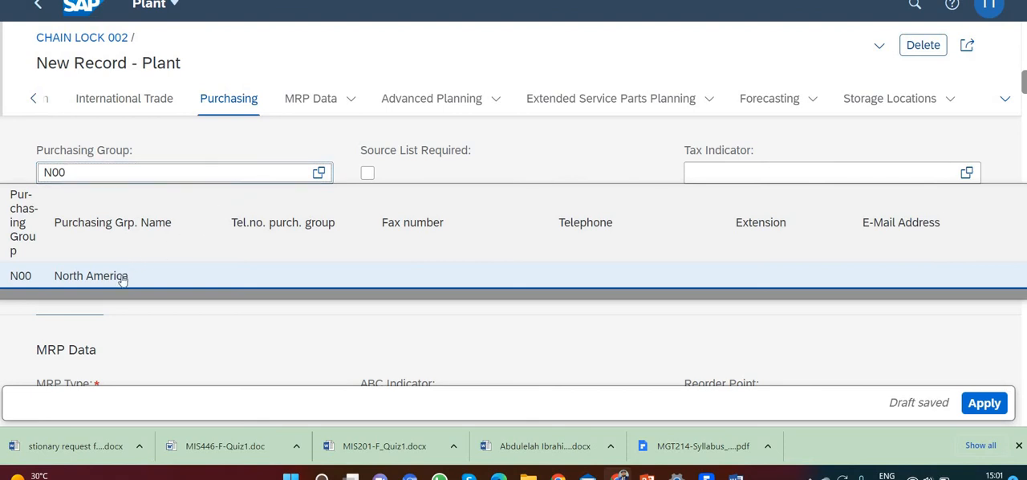
pyautogui.click(180, 281)
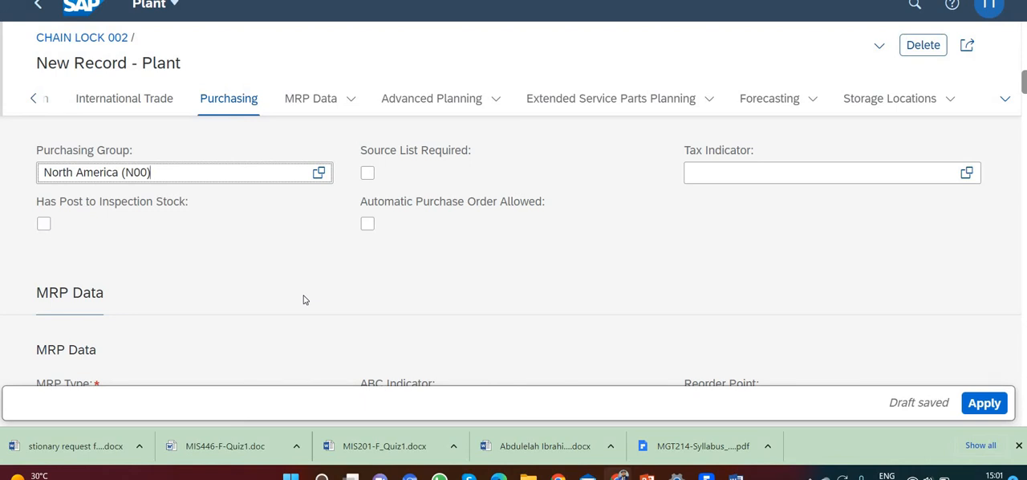
# Set the MRP Type to MRP (PD) in the plant's MRP data
pyautogui.click(333, 98)
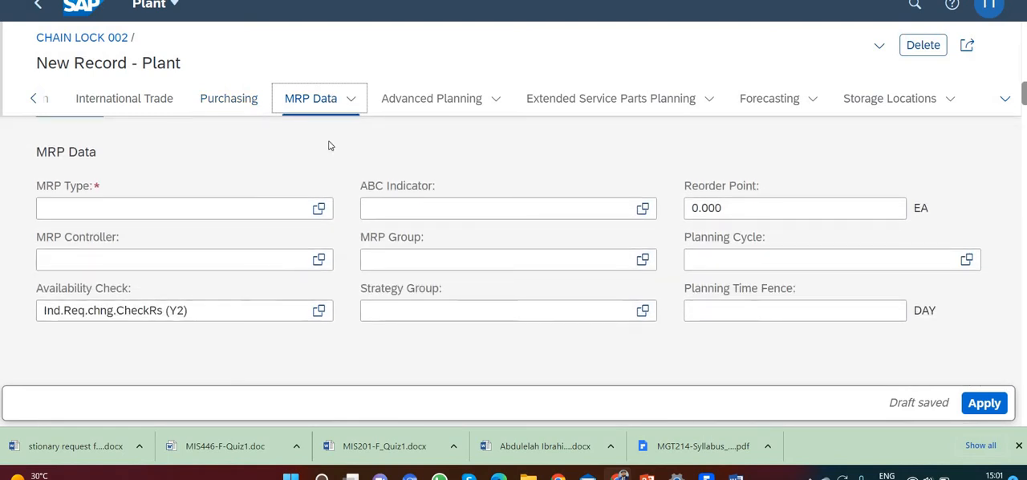
pyautogui.click(298, 207)
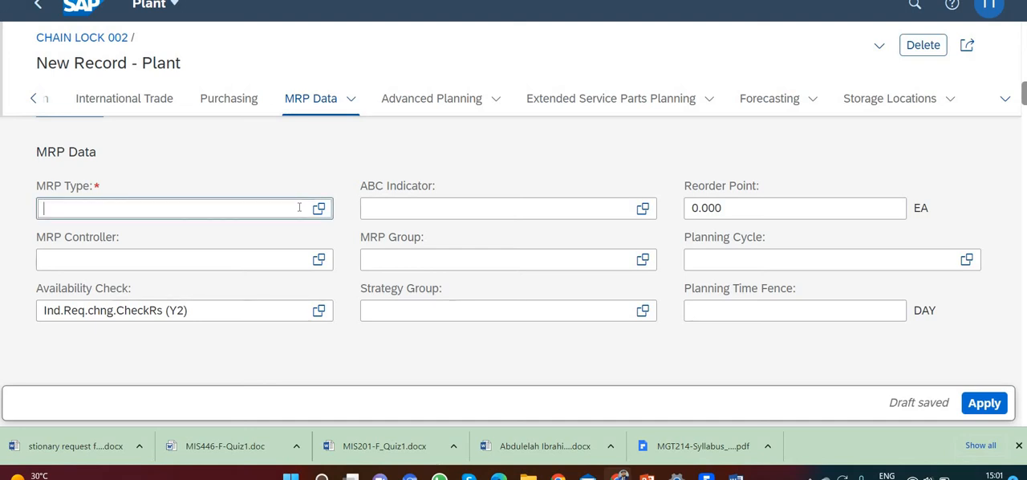
pyautogui.write('PD')
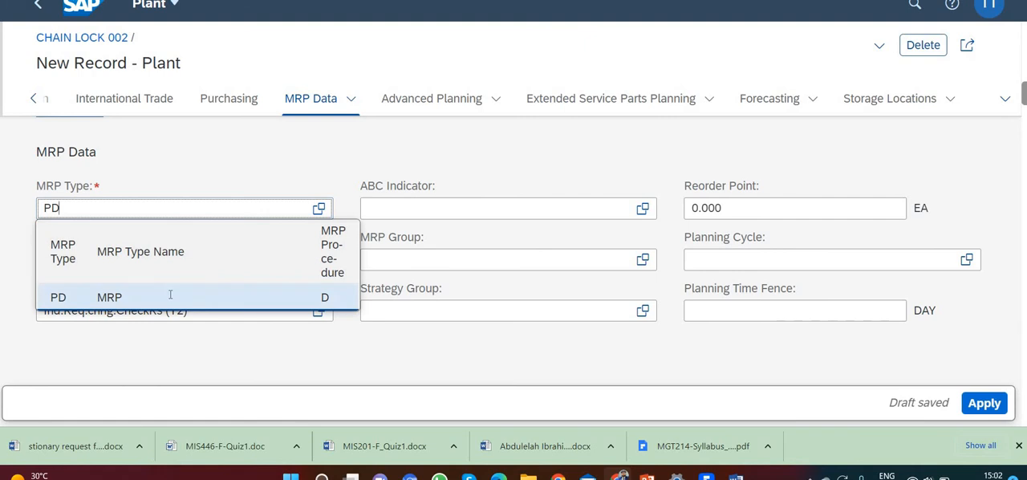
pyautogui.click(170, 297)
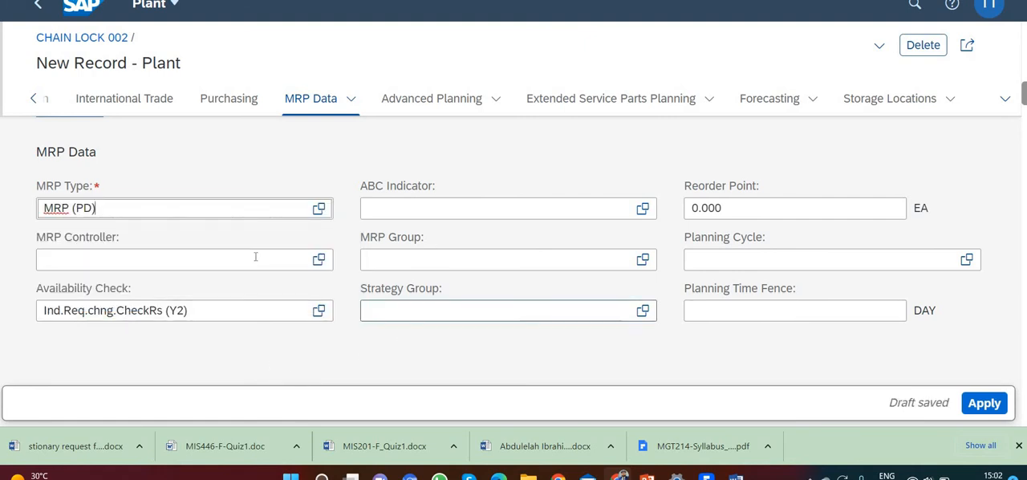
# Set the plant's MRP Controller to 000 and its Availability Check to Individ. Requirement (02)
pyautogui.click(216, 267)
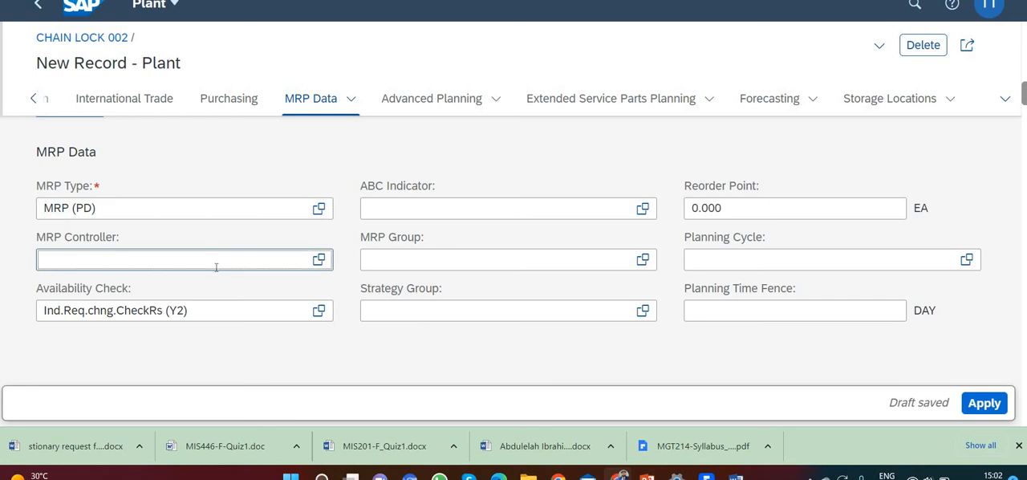
pyautogui.write('000')
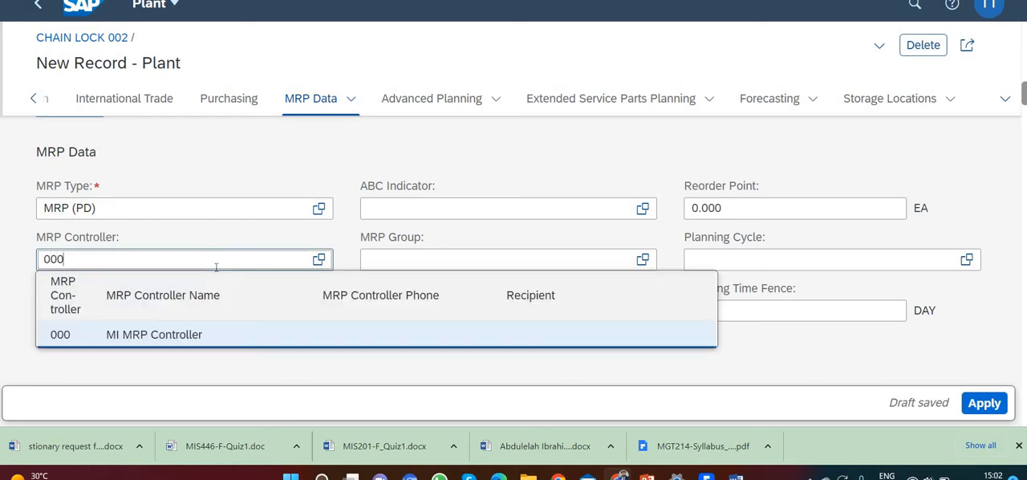
pyautogui.click(108, 336)
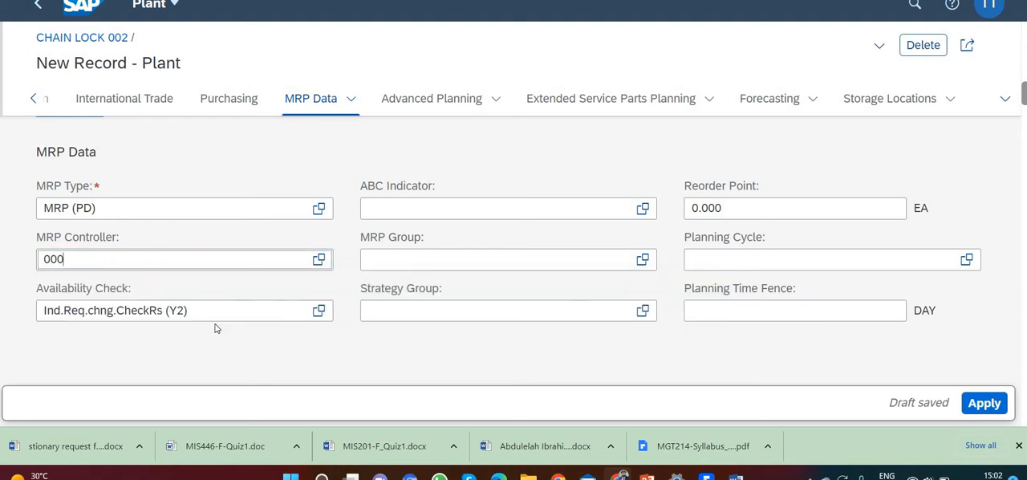
pyautogui.click(318, 311)
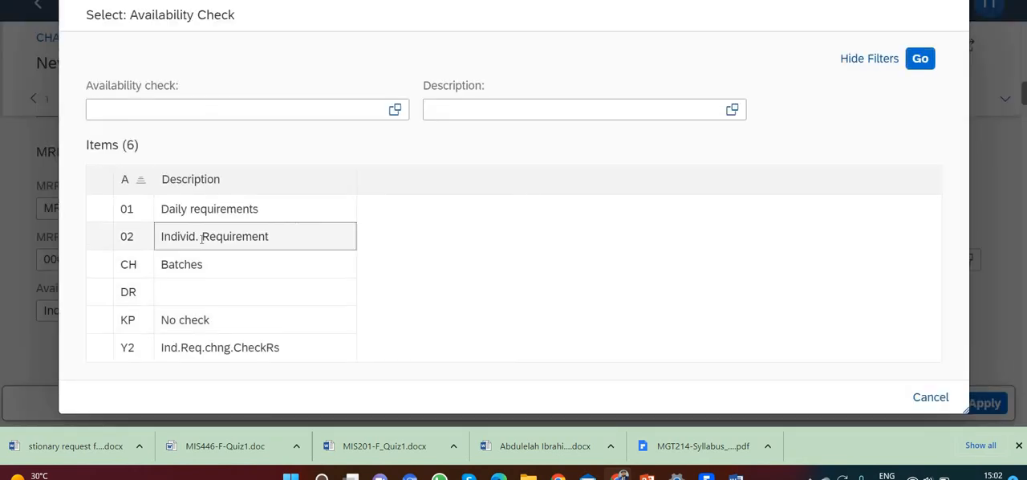
pyautogui.click(202, 239)
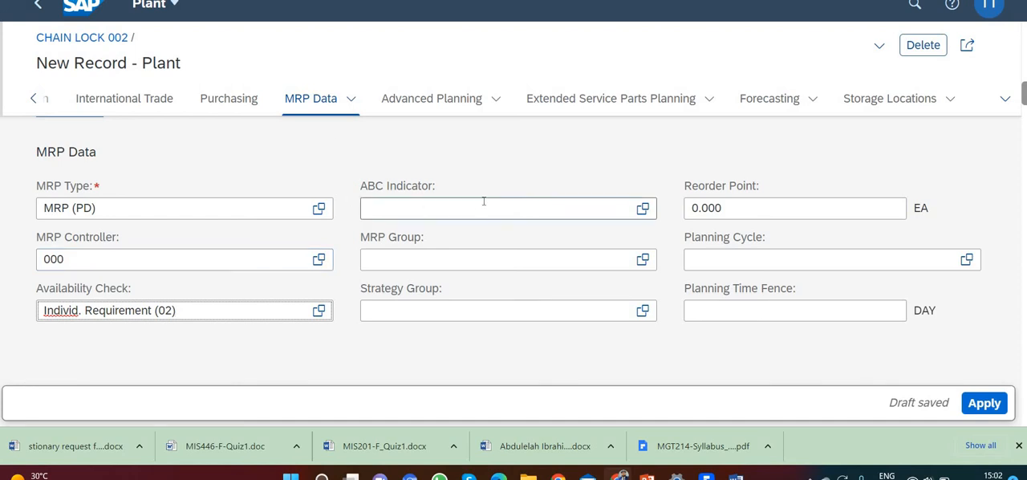
# Set the Lot Sizing Procedure to Lot-for-lot order quantity (EX) in the plant's lot-size data
pyautogui.scroll(1, 484, 202)
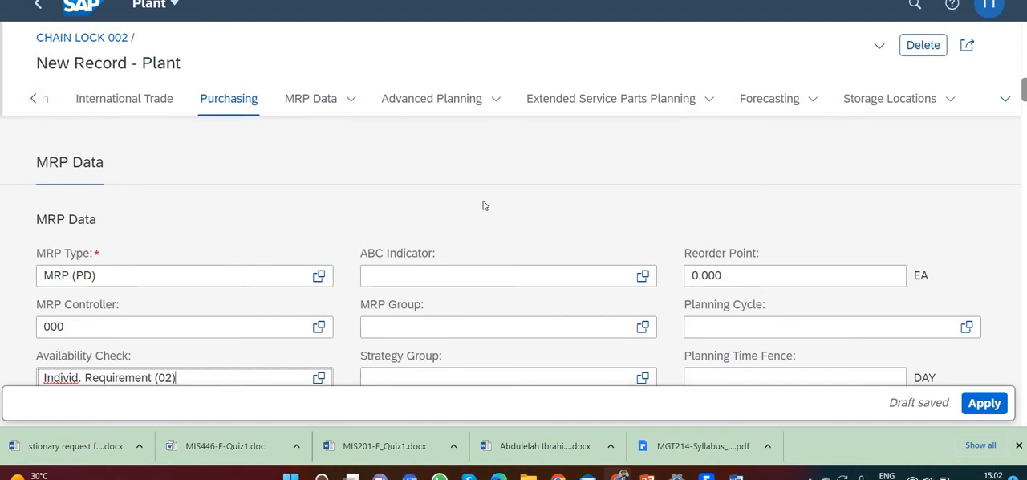
pyautogui.scroll(-3, 484, 205)
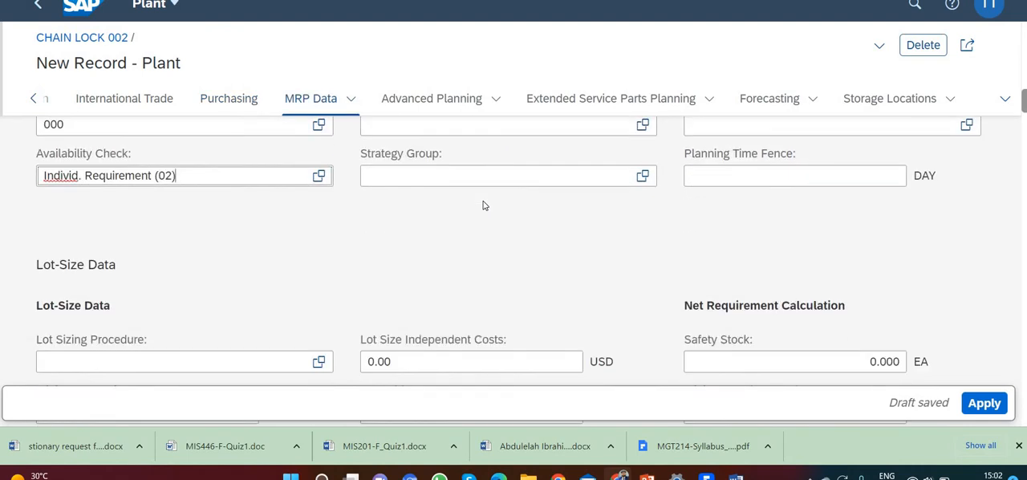
pyautogui.scroll(-1, 484, 205)
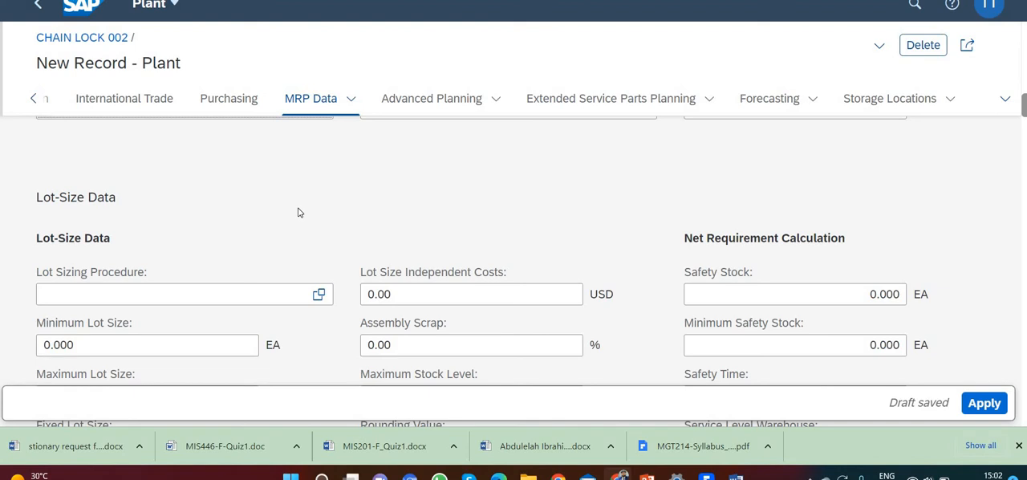
pyautogui.click(318, 296)
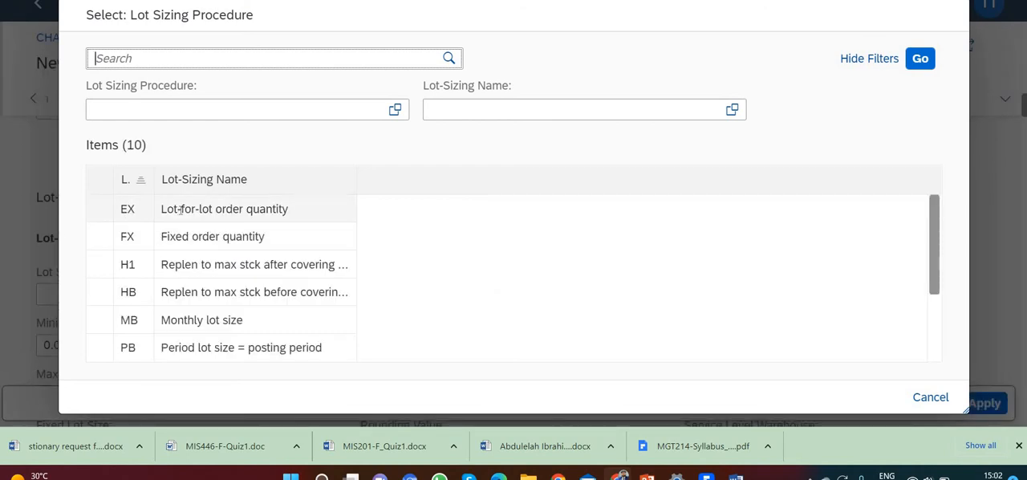
pyautogui.click(344, 210)
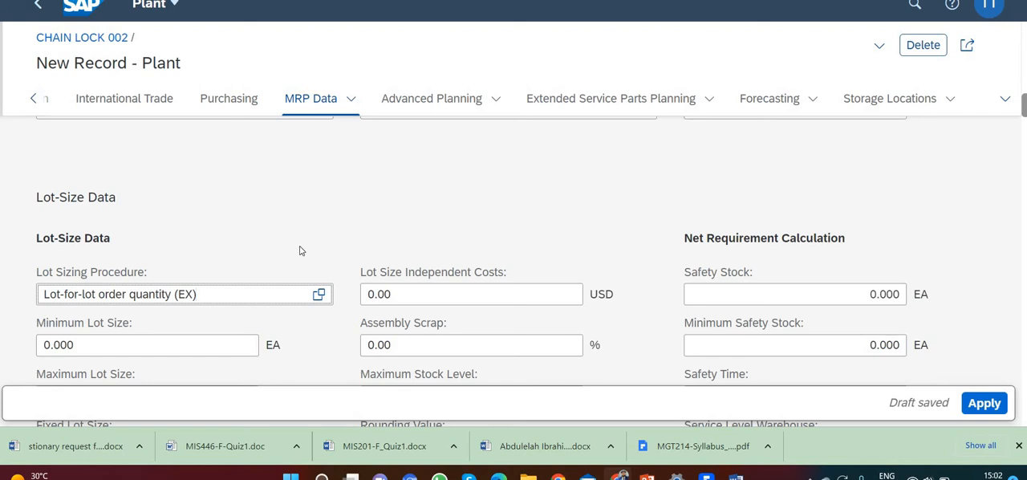
# Set the Minimum Lot Size to 10 EA in the plant's lot-size data
pyautogui.scroll(-1, 295, 233)
pyautogui.scroll(-1, 294, 233)
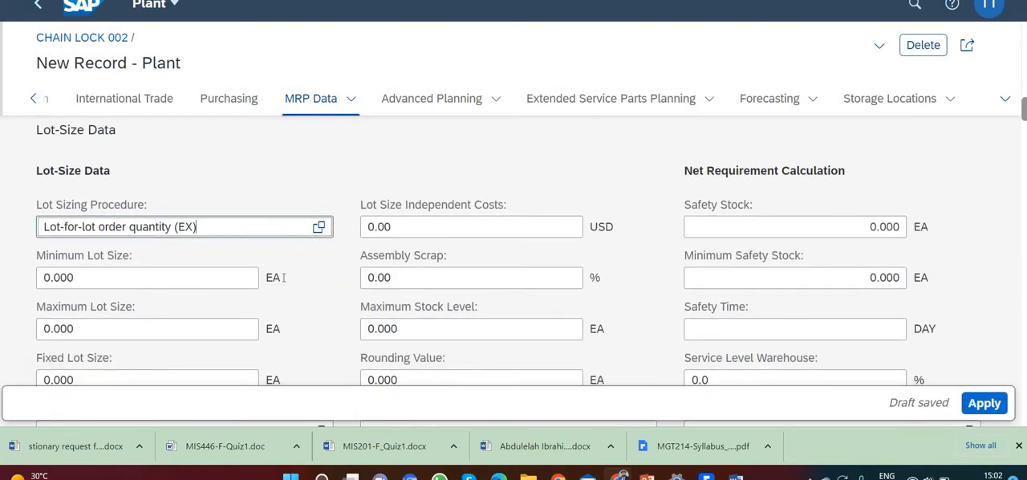
pyautogui.click(102, 275)
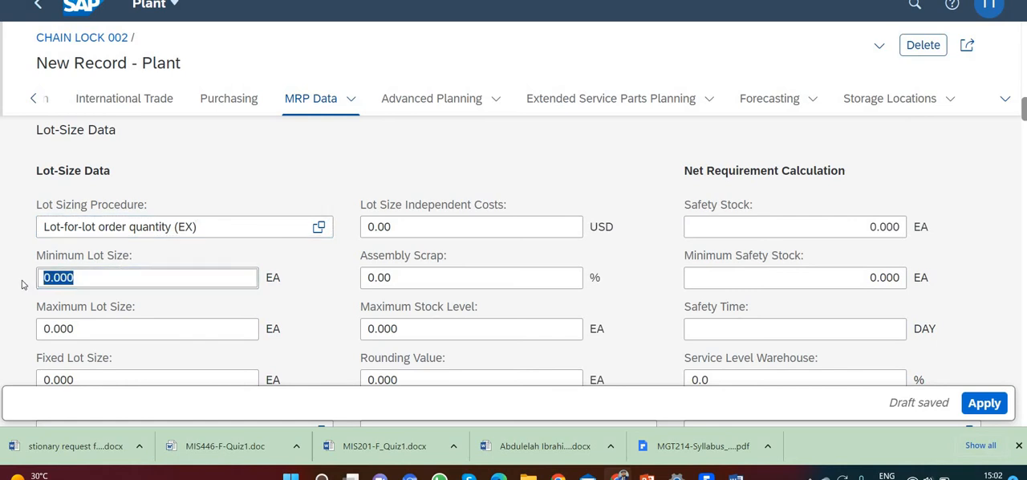
pyautogui.write('10')
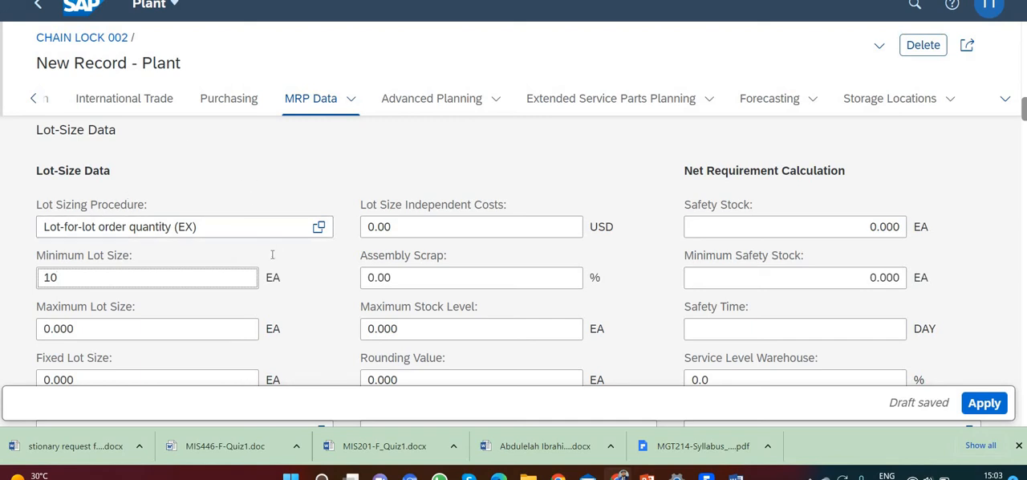
# Set the Planned Delivery Time to 6 days in the plant's procurement data
pyautogui.scroll(-1, 271, 268)
pyautogui.scroll(-10, 271, 268)
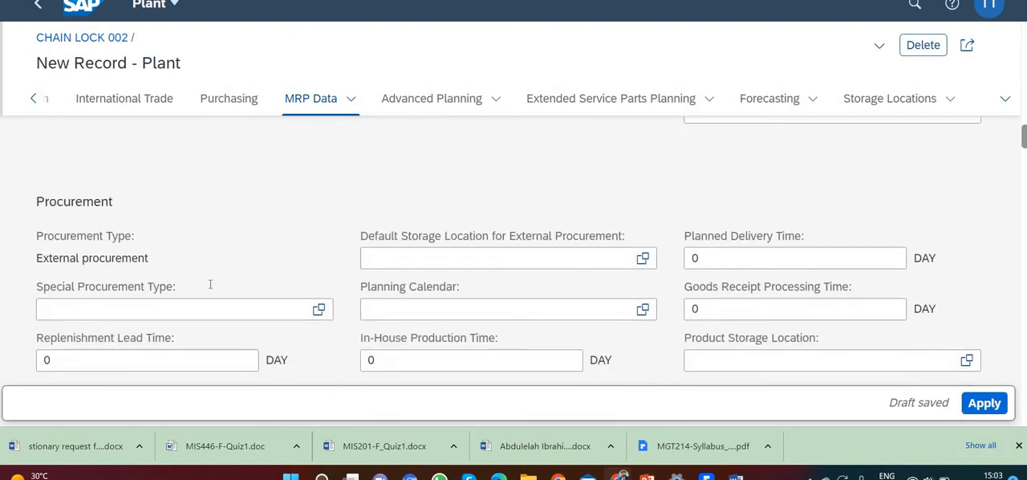
pyautogui.scroll(-3, 203, 281)
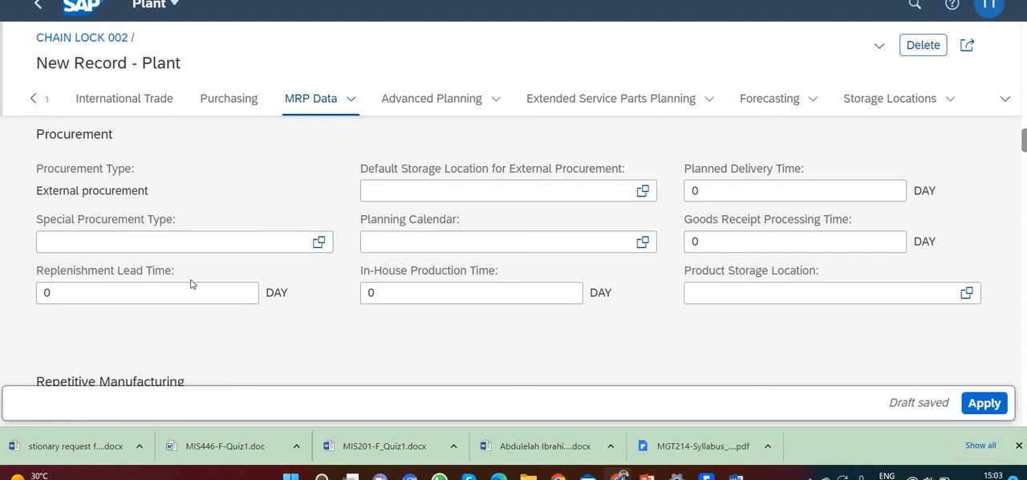
pyautogui.scroll(-3, 137, 258)
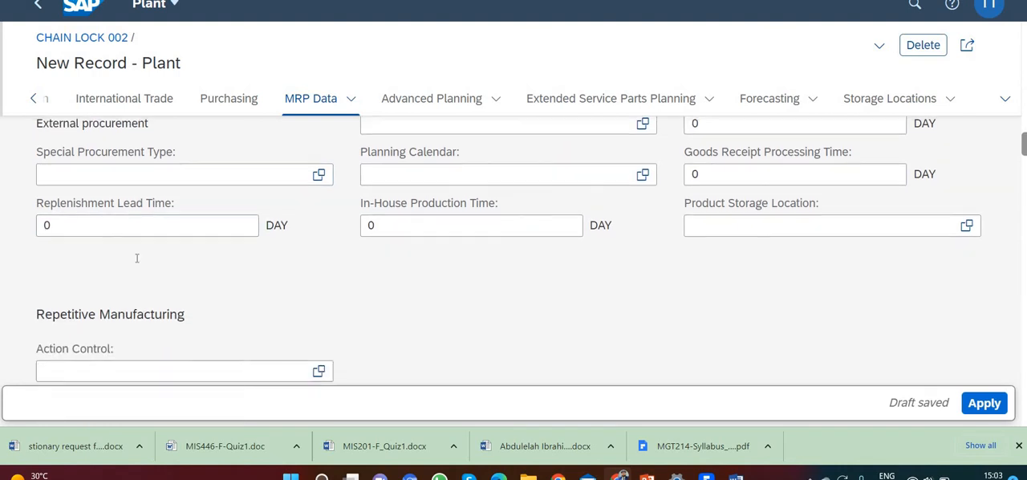
pyautogui.scroll(2, 137, 258)
pyautogui.scroll(1, 136, 259)
pyautogui.scroll(2, 145, 269)
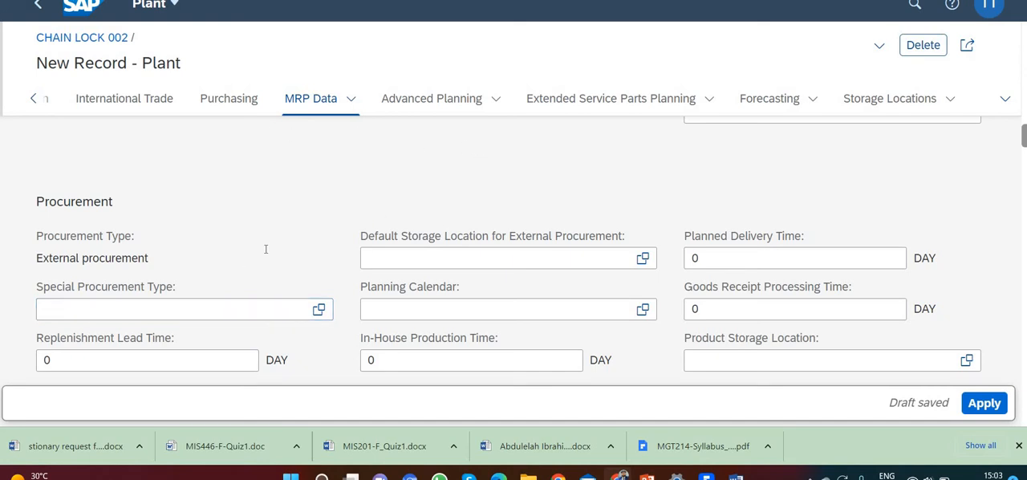
pyautogui.scroll(1, 266, 253)
pyautogui.scroll(-2, 266, 254)
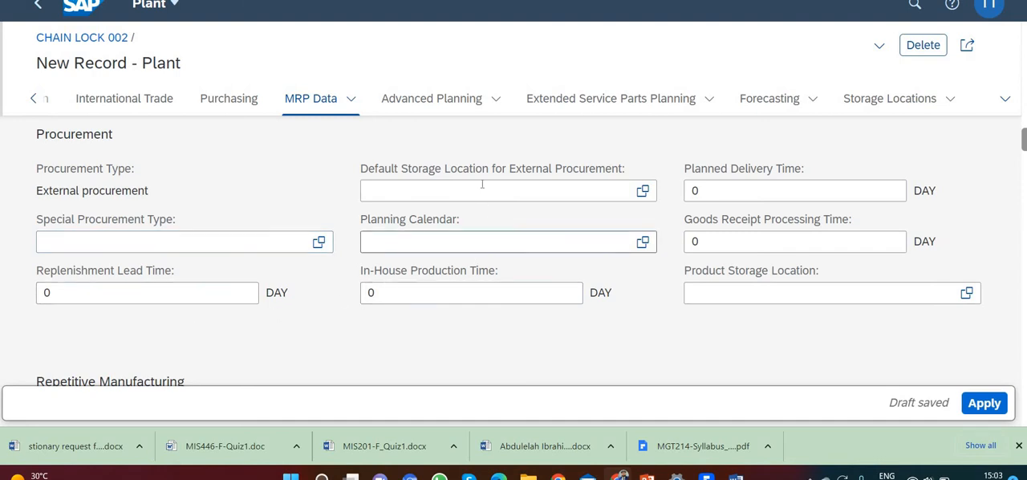
pyautogui.click(726, 191)
pyautogui.hotkey('ctrl', 'a')
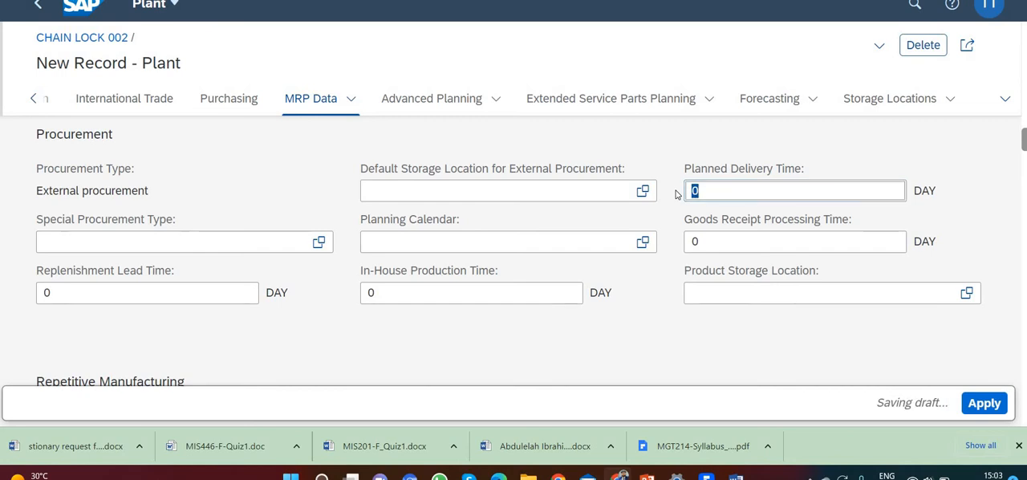
pyautogui.write('6')
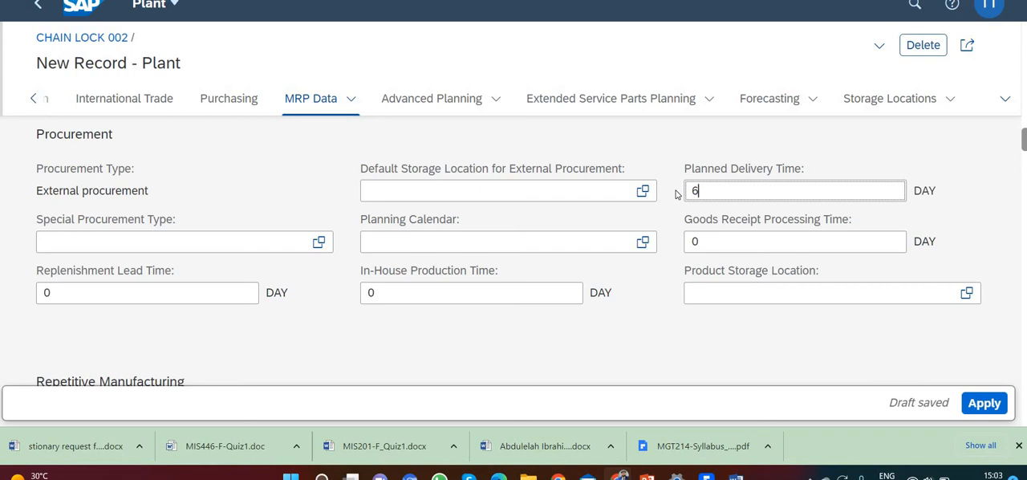
# Add storage location TG00 (Trading Goods) to the plant and apply the plant record to the product
pyautogui.click(879, 106)
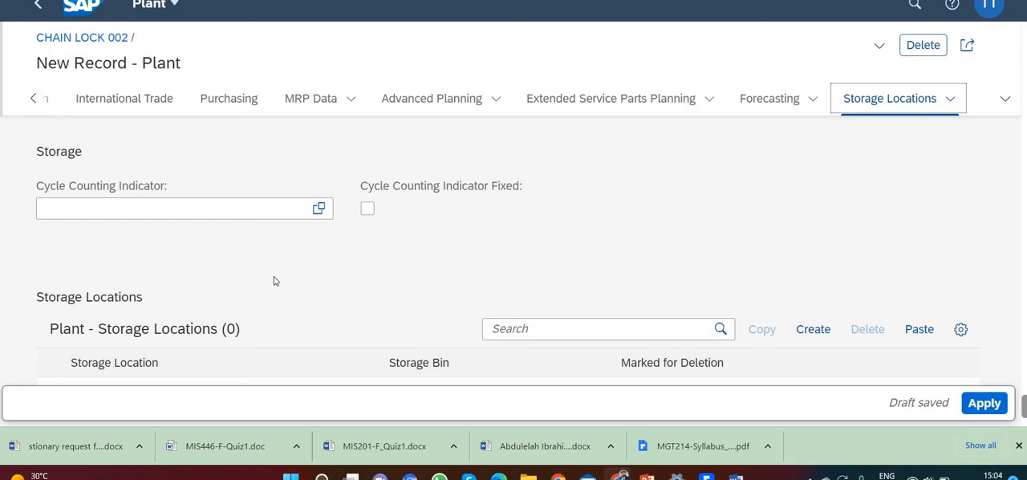
pyautogui.scroll(-1, 326, 286)
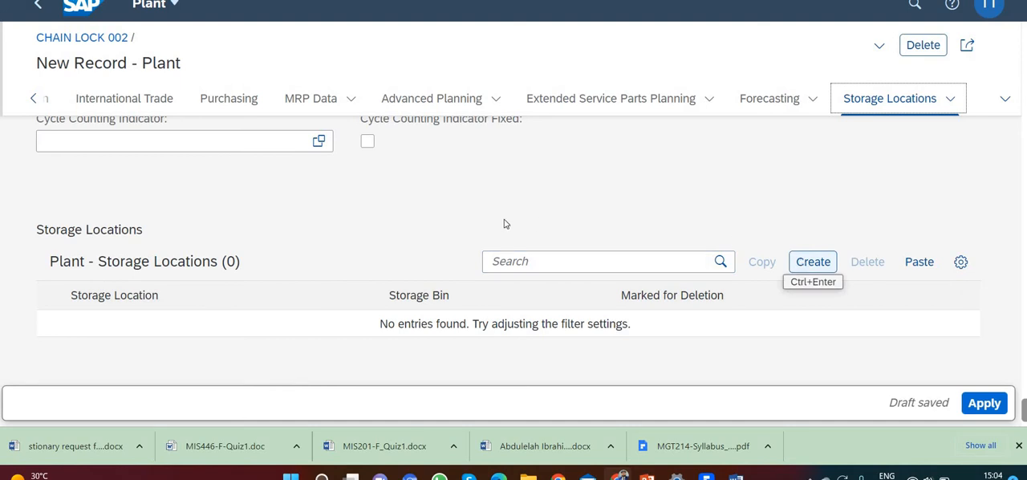
pyautogui.scroll(1, 506, 224)
pyautogui.scroll(2, 506, 223)
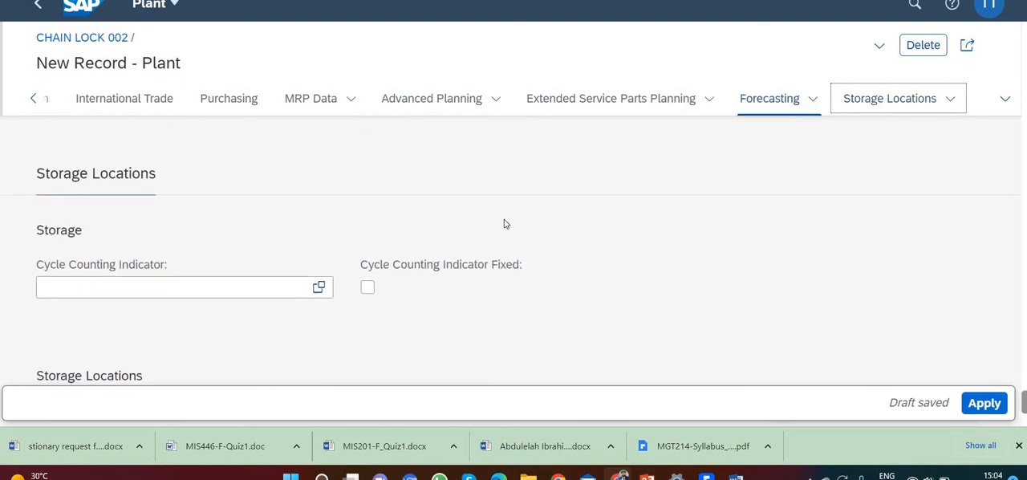
pyautogui.scroll(1, 505, 224)
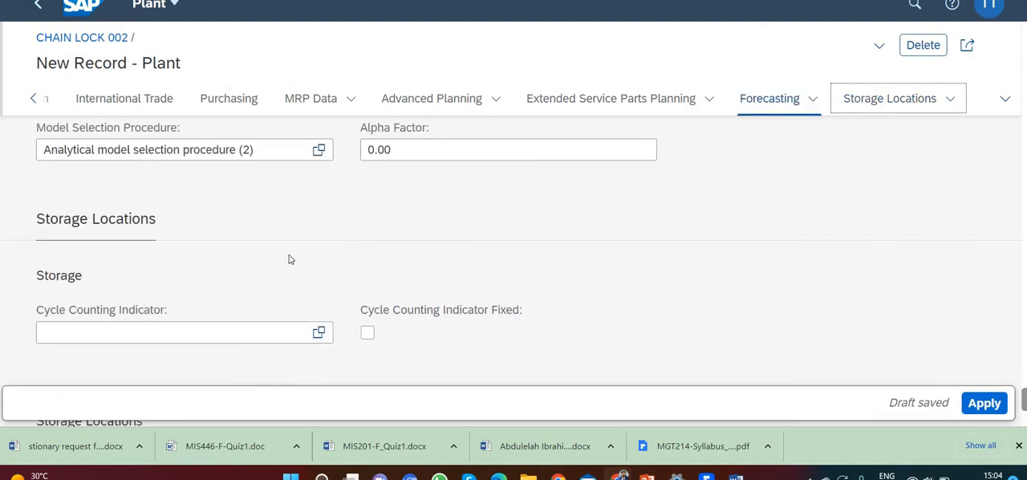
pyautogui.scroll(3, 289, 260)
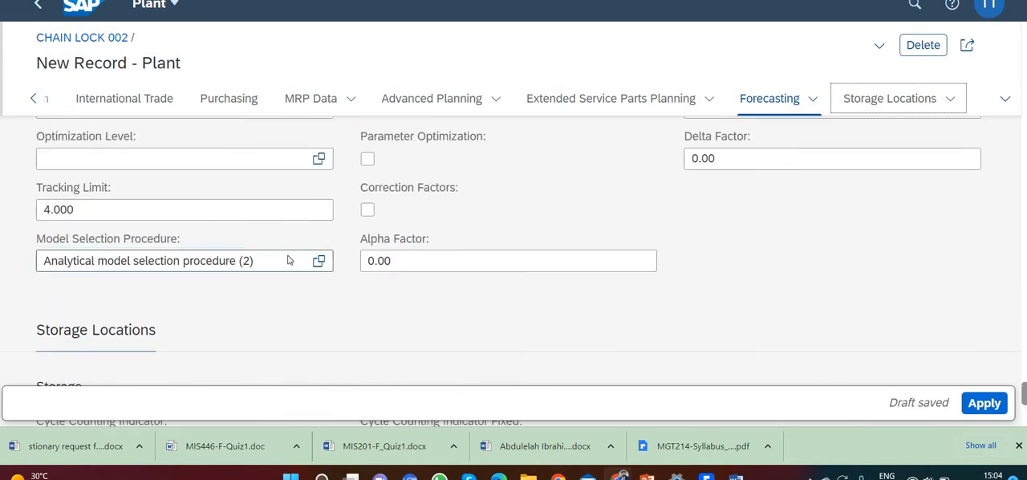
pyautogui.scroll(1, 288, 255)
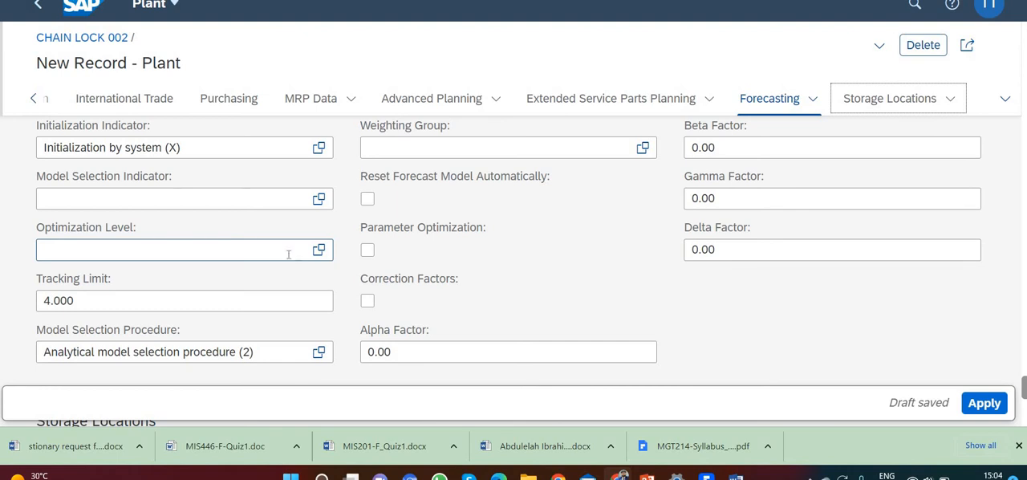
pyautogui.scroll(-6, 288, 255)
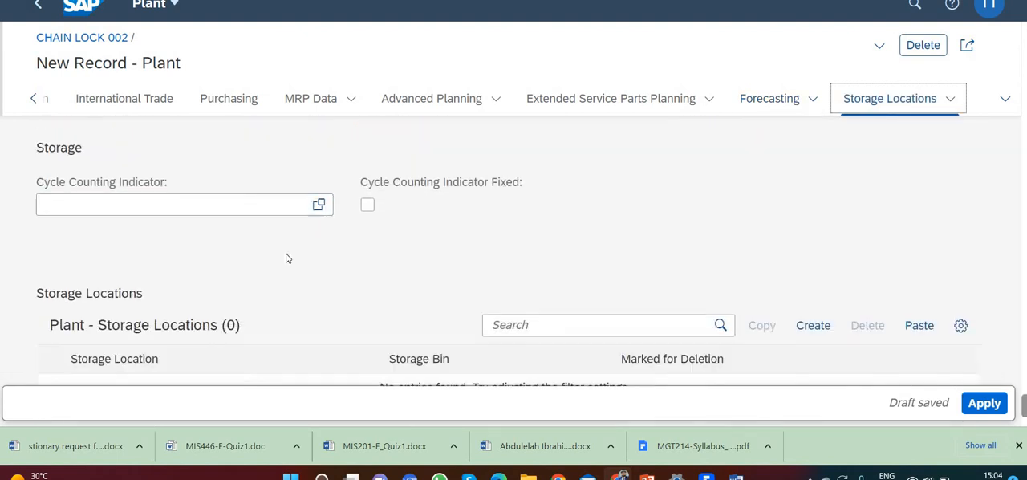
pyautogui.scroll(-1, 288, 259)
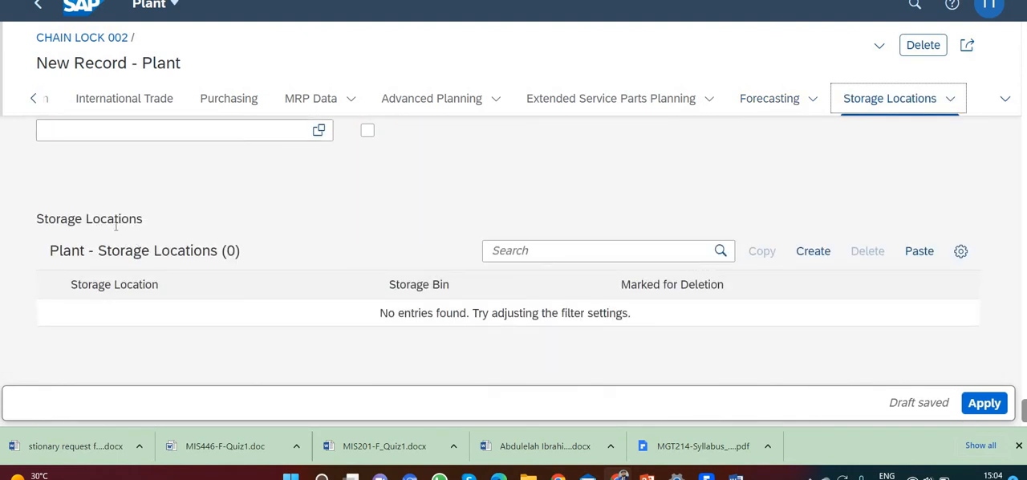
pyautogui.click(813, 251)
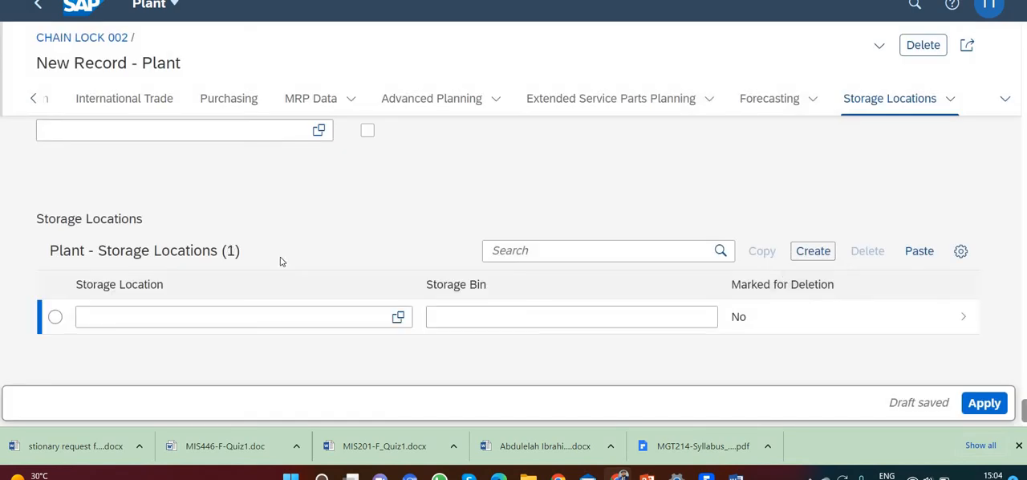
pyautogui.click(133, 317)
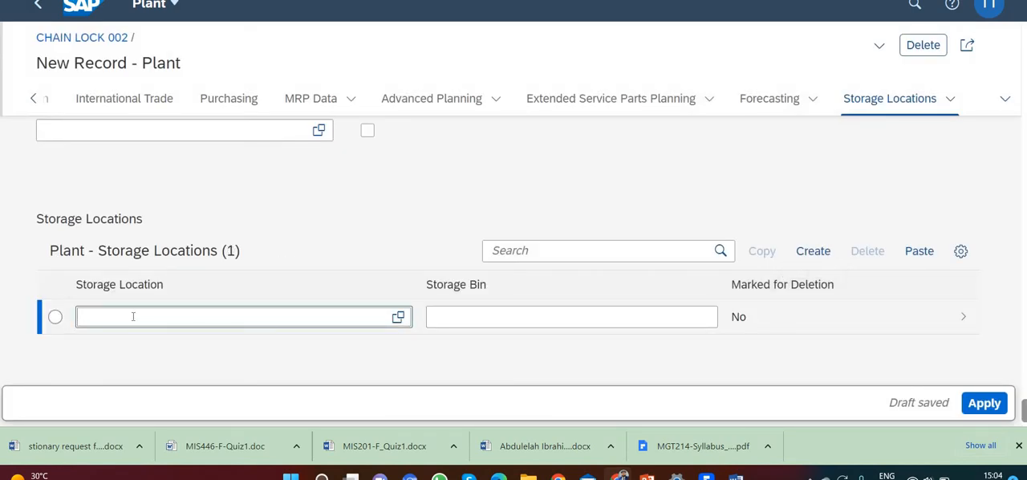
pyautogui.write('TG00')
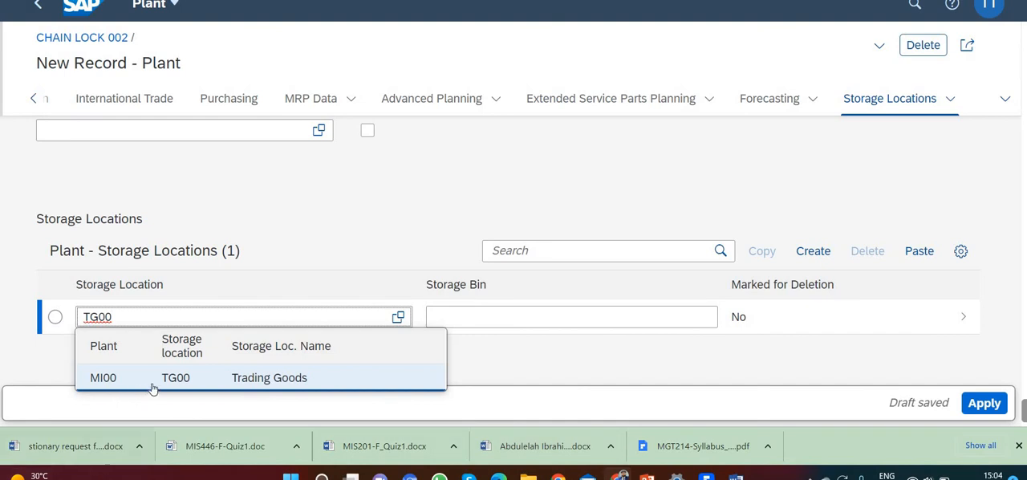
pyautogui.click(501, 356)
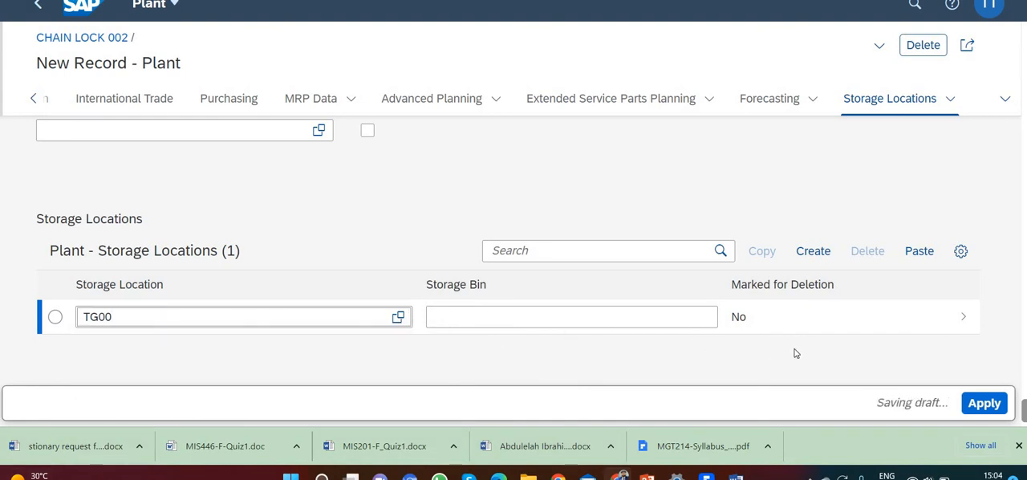
pyautogui.click(649, 339)
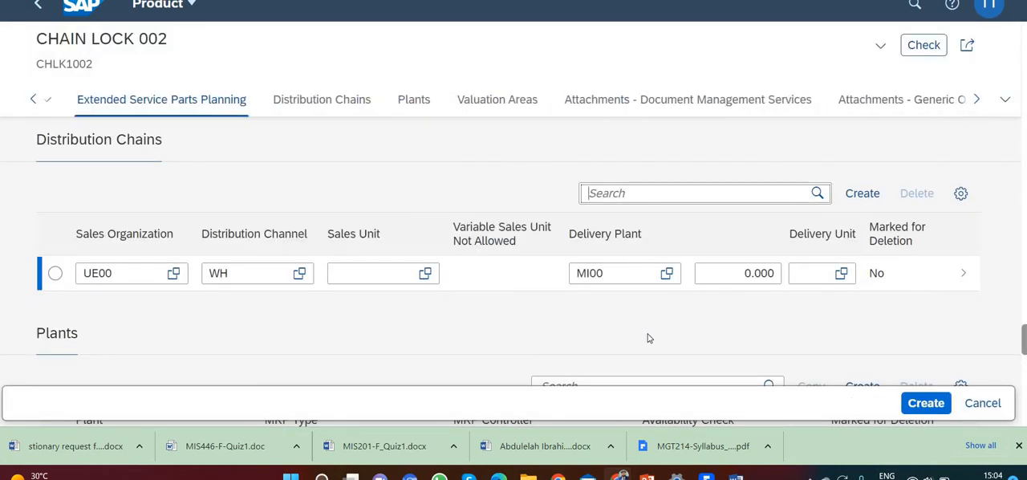
# Create a valuation area record for the product with Valuation Area MI00 (company code US00)
pyautogui.click(520, 102)
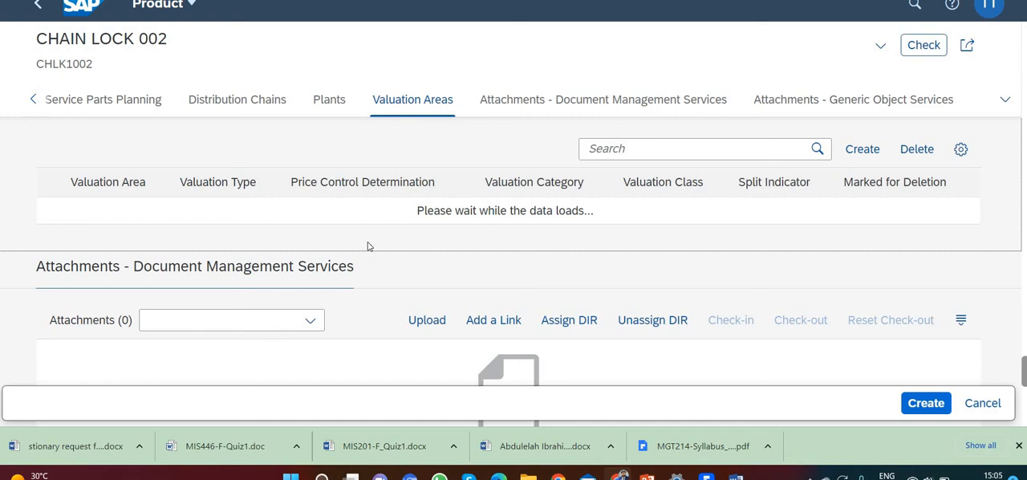
pyautogui.scroll(1, 181, 226)
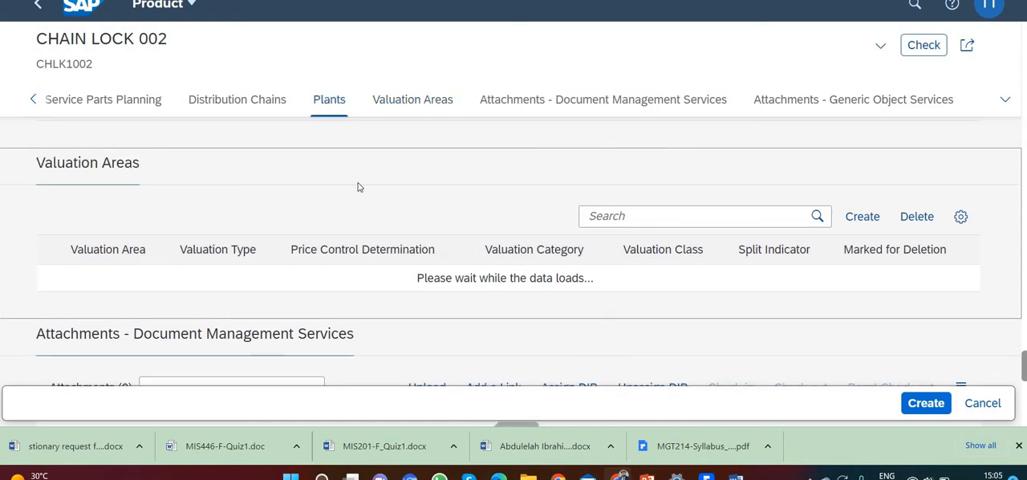
pyautogui.click(861, 216)
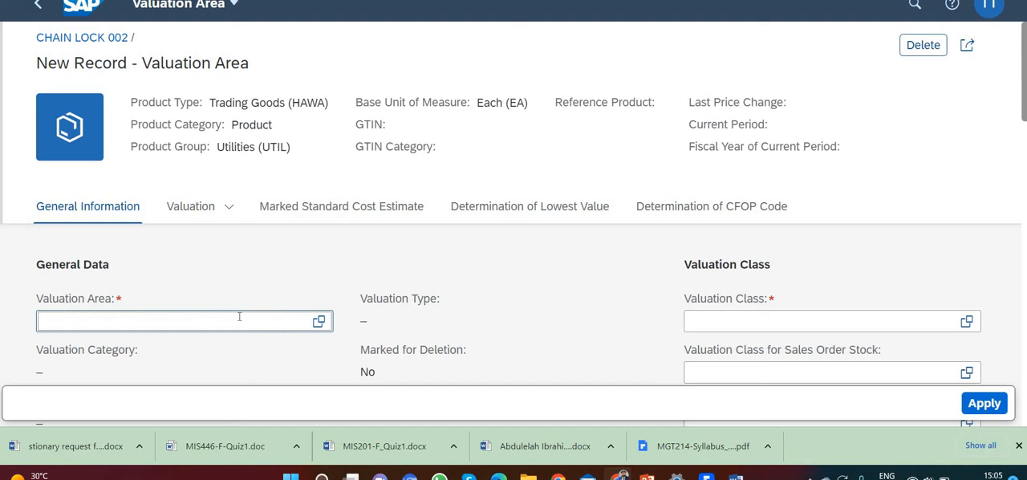
pyautogui.write('MI00')
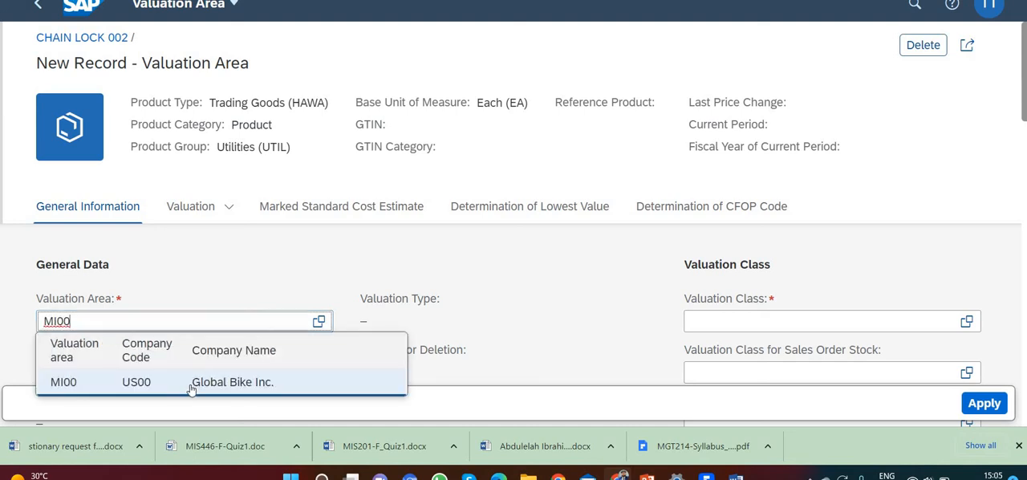
pyautogui.click(193, 382)
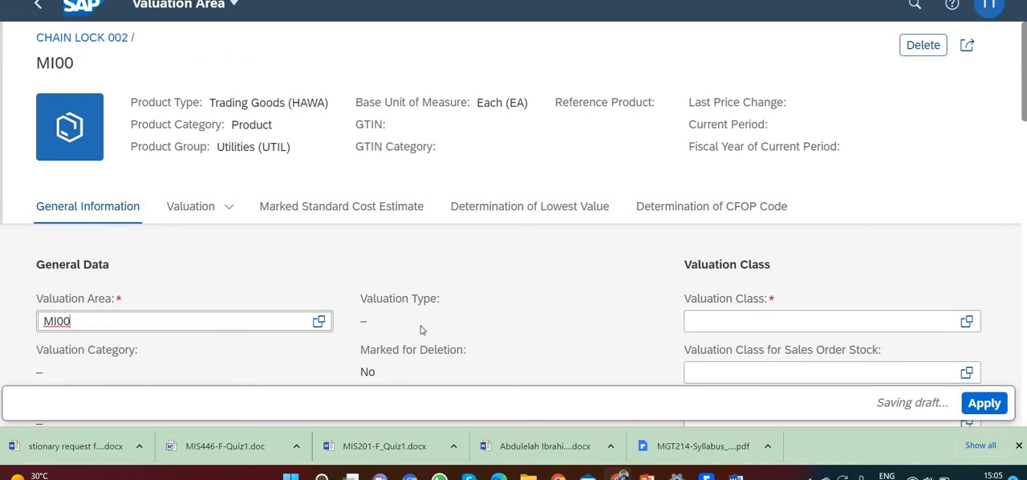
# Set the Valuation Class to 3100 in the valuation area's general information
pyautogui.scroll(-1, 422, 330)
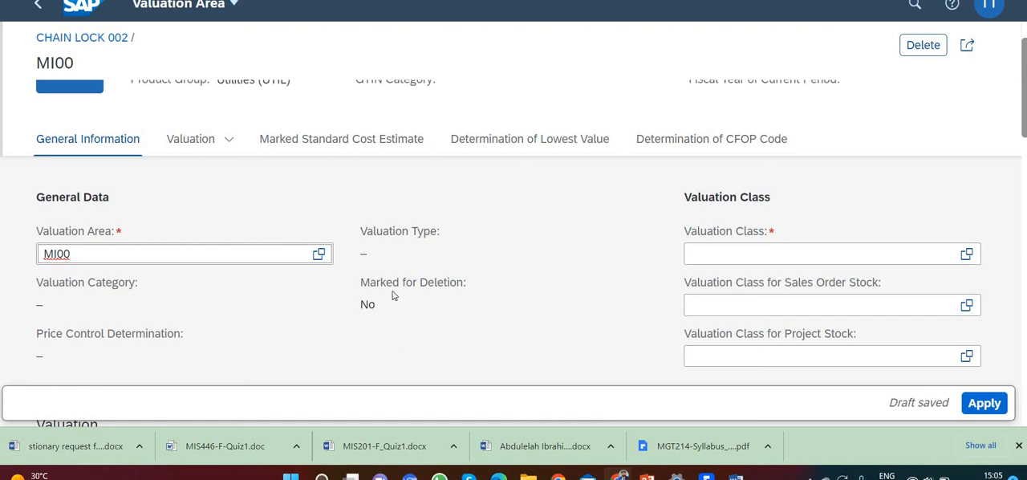
pyautogui.click(710, 255)
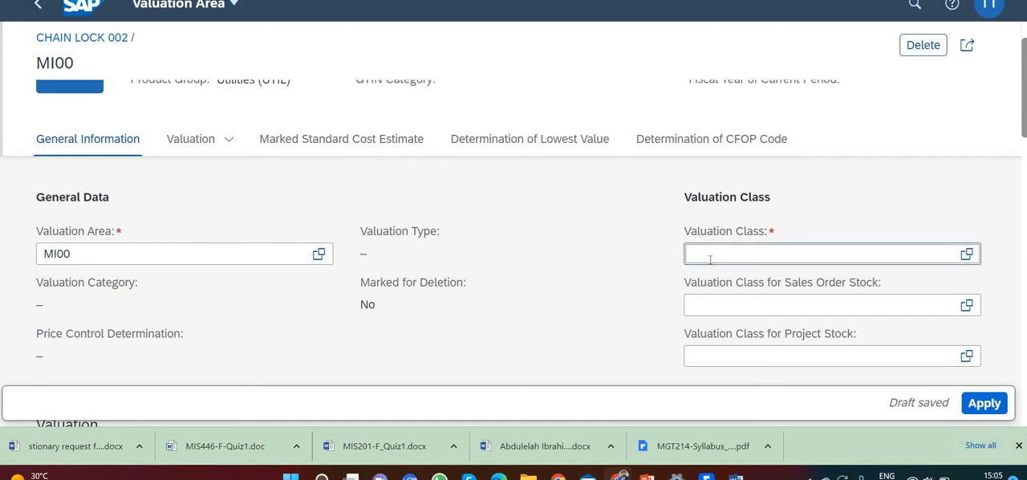
pyautogui.write('3100')
pyautogui.click(617, 285)
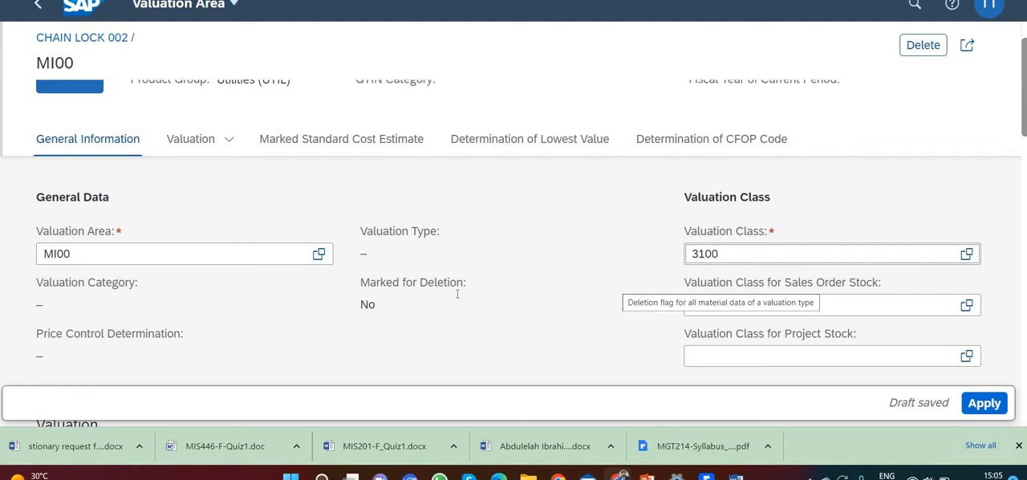
# Set the current period's Inventory Price to 33.50 USD and its Price Control to Moving average price/periodic unit price (V)
pyautogui.scroll(-5, 308, 306)
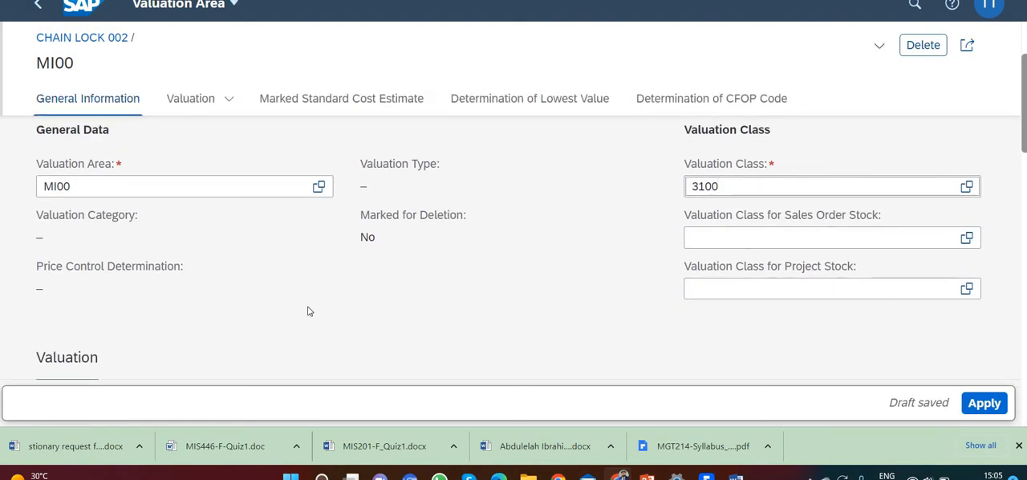
pyautogui.scroll(-2, 309, 310)
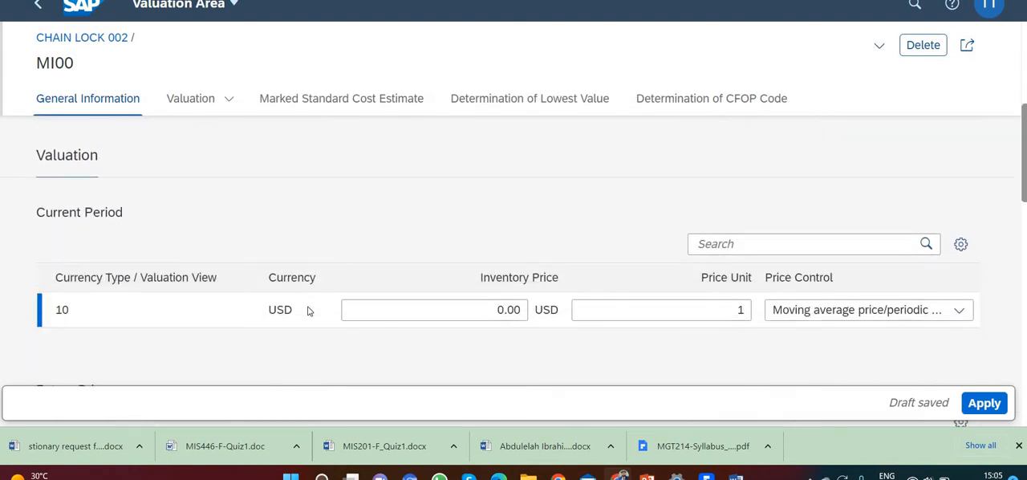
pyautogui.click(486, 312)
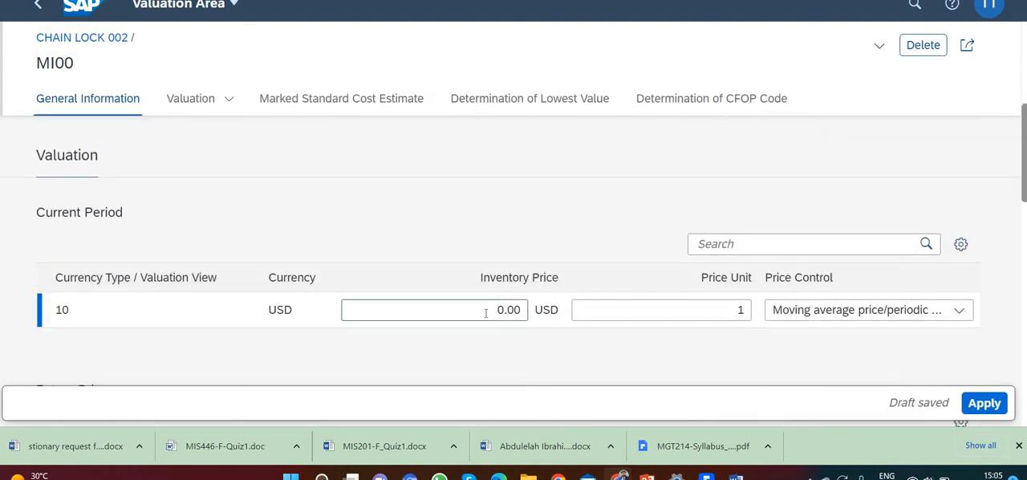
pyautogui.hotkey('shift', 'Right')
pyautogui.hotkey('shift', 'Right')
pyautogui.hotkey('shift', 'Right')
pyautogui.hotkey('shift', 'Right')
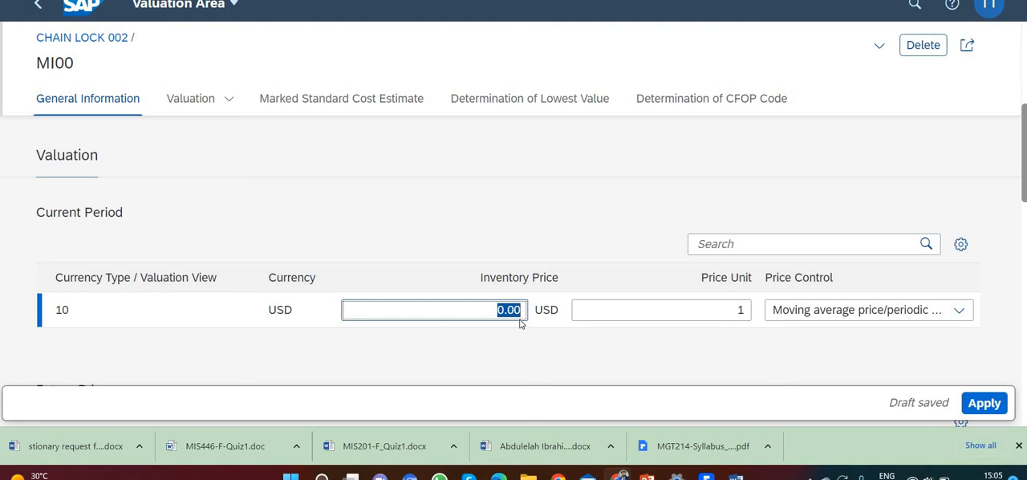
pyautogui.write('33.5')
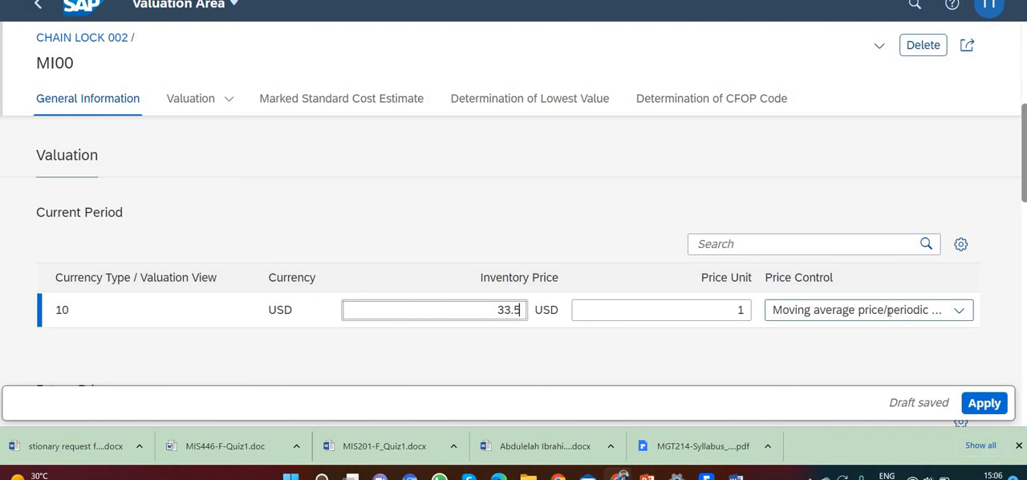
pyautogui.click(963, 315)
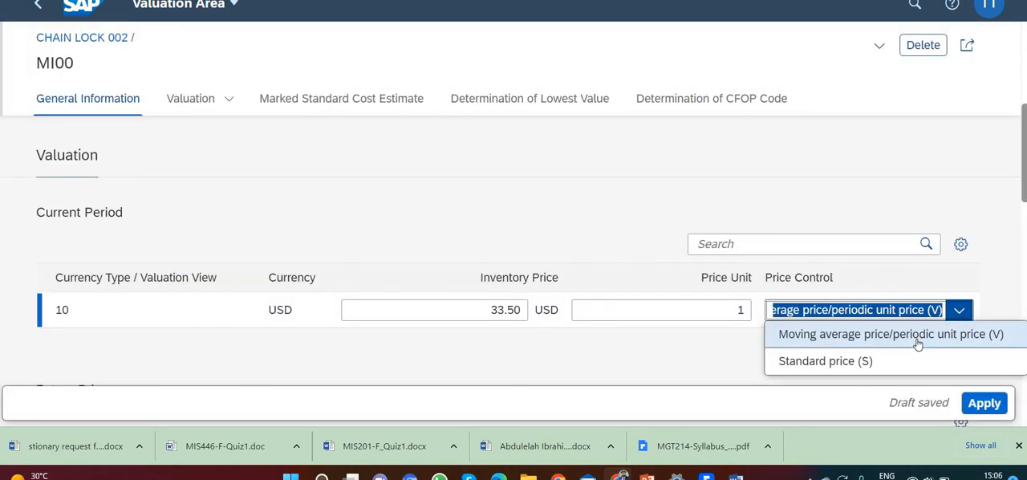
pyautogui.click(918, 341)
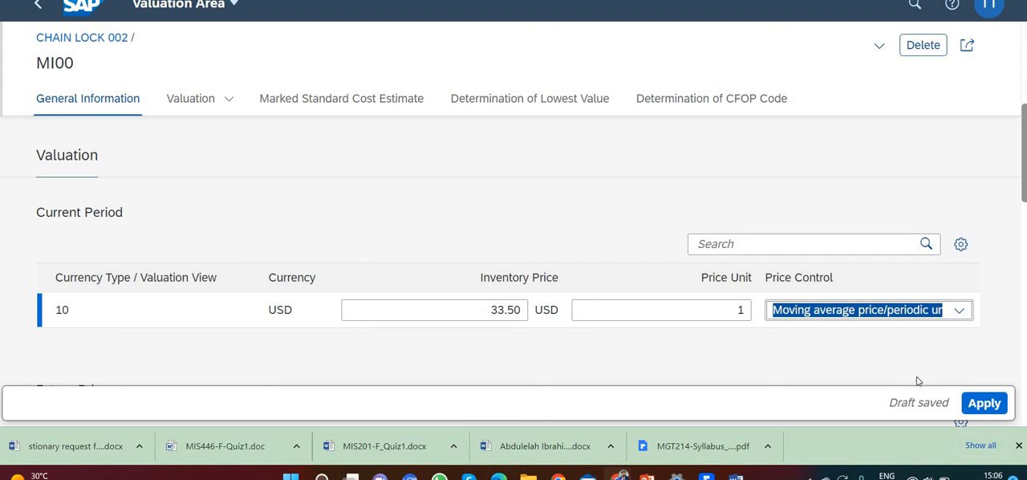
# Apply the valuation area record to the product and create the product, confirming the creation
pyautogui.click(986, 402)
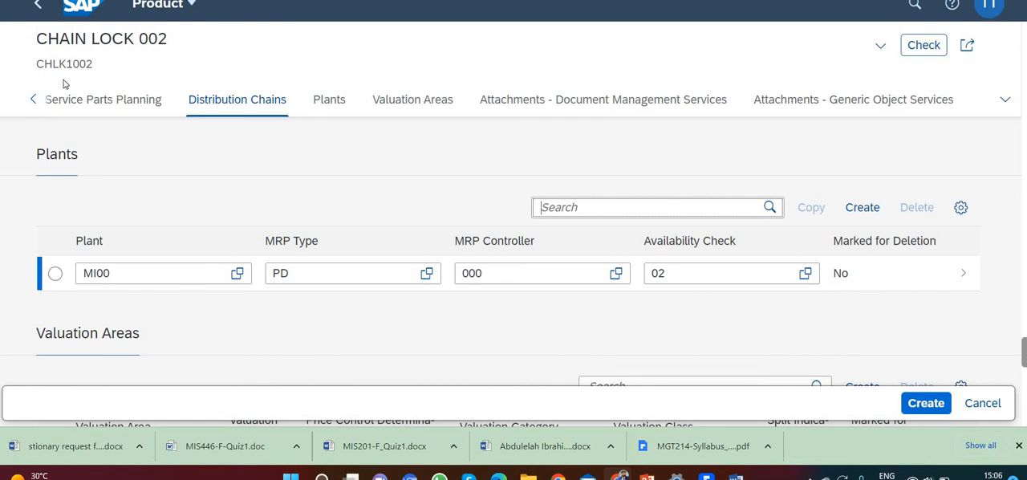
pyautogui.click(923, 404)
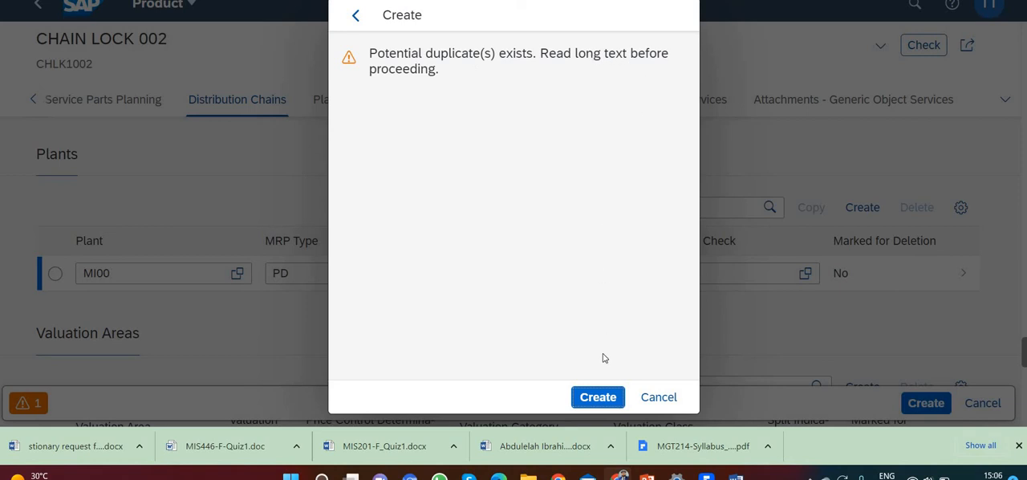
pyautogui.click(598, 399)
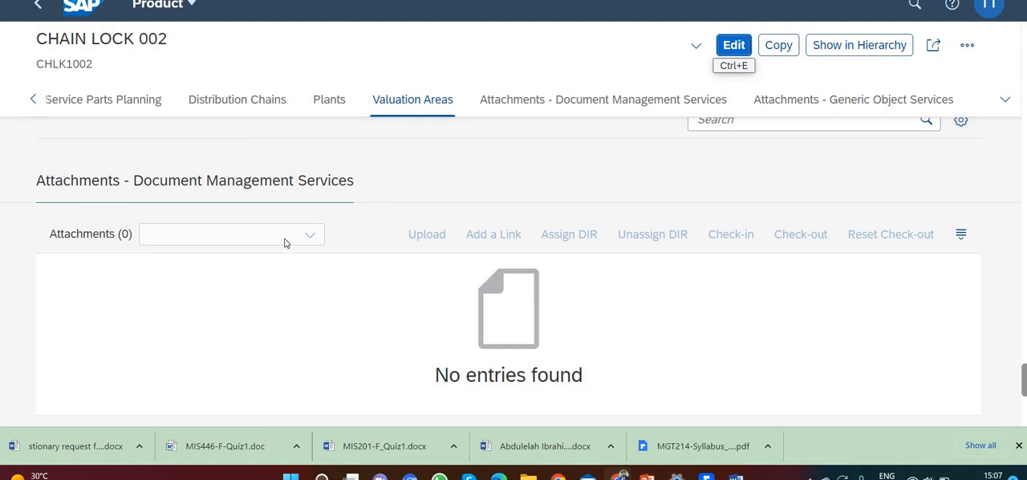
# Leave the created product for the home page and reopen Manage Product Master Data
pyautogui.click(38, 9)
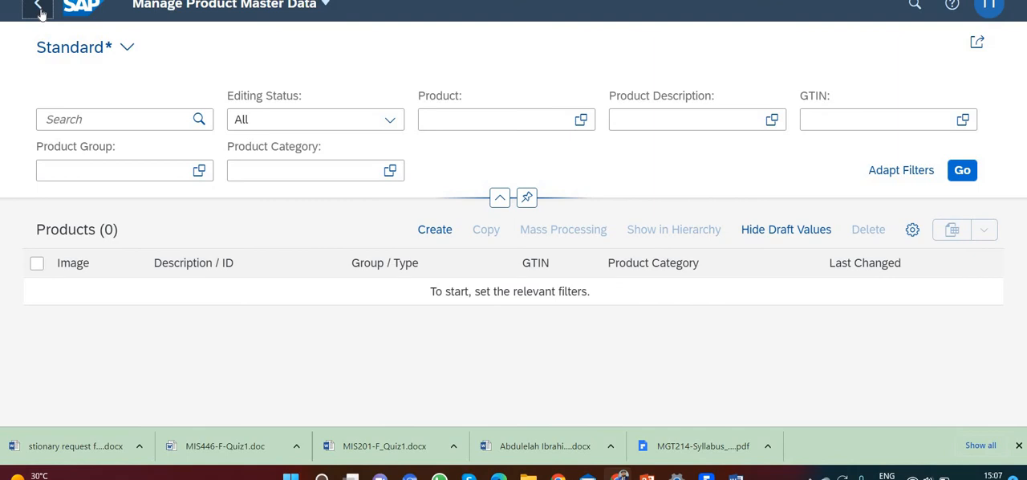
pyautogui.click(38, 9)
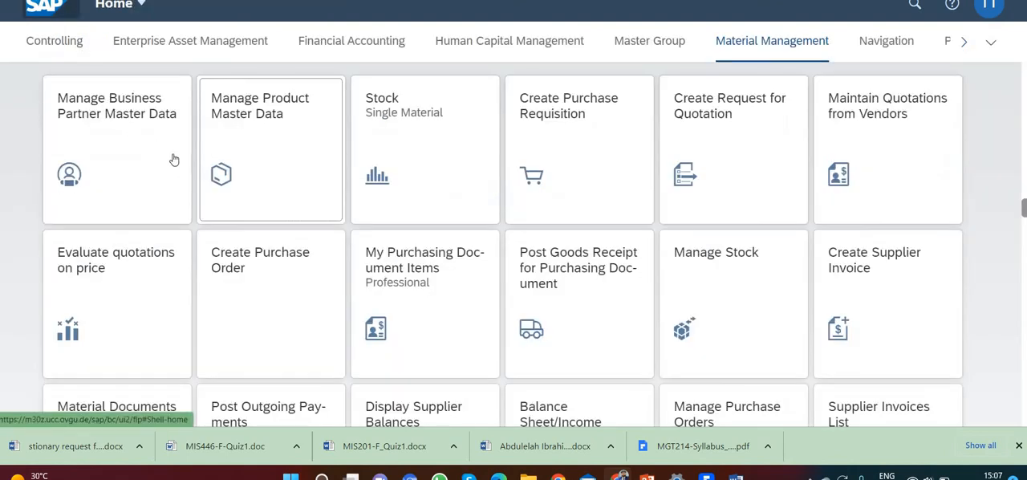
pyautogui.click(296, 160)
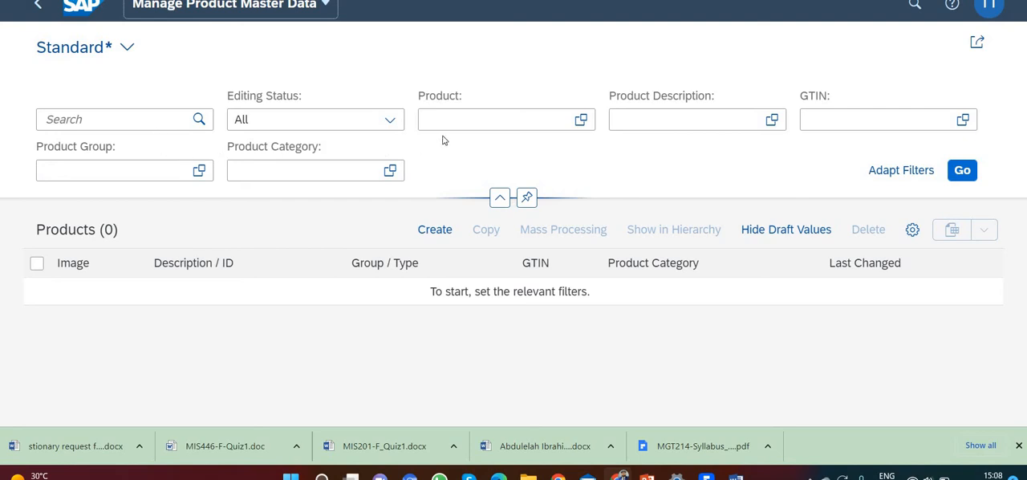
# Filter the product list by product CHLK1002
pyautogui.click(464, 119)
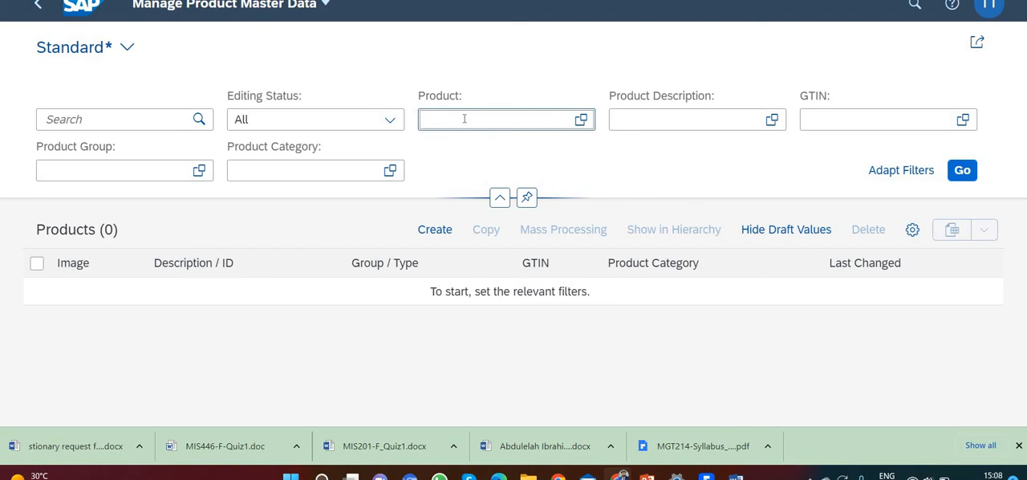
pyautogui.write('CHLK')
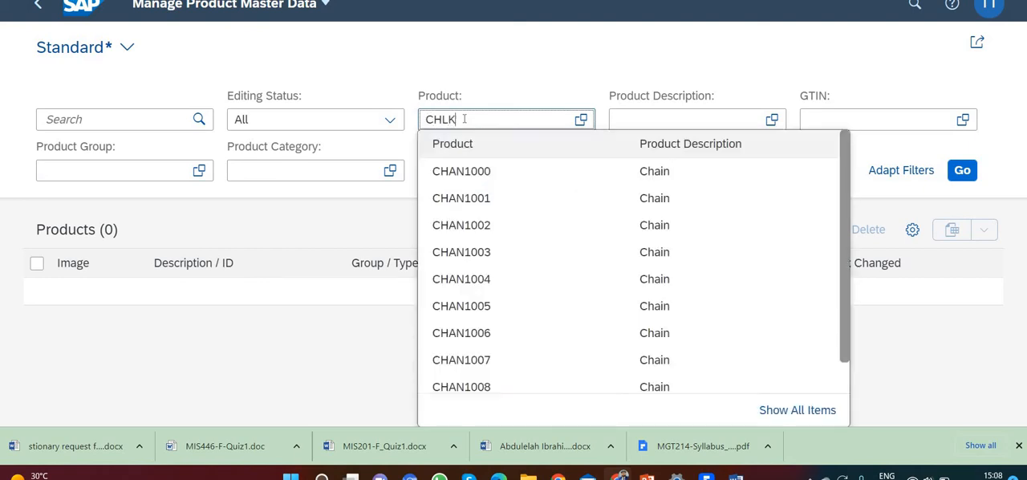
pyautogui.write('1000')
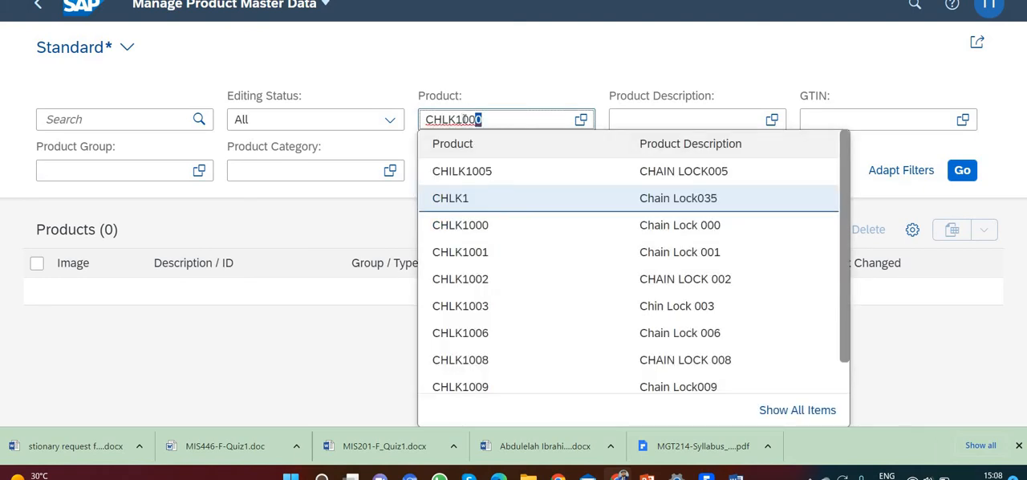
pyautogui.press('BackSpace')
pyautogui.press('BackSpace')
pyautogui.press('BackSpace')
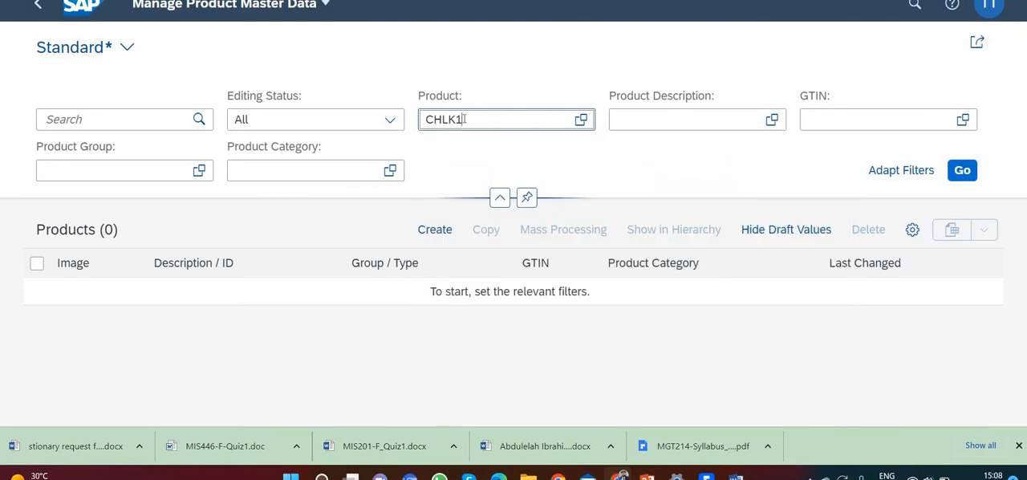
pyautogui.write('###')
pyautogui.press('BackSpace')
pyautogui.press('BackSpace')
pyautogui.press('BackSpace')
pyautogui.write('002')
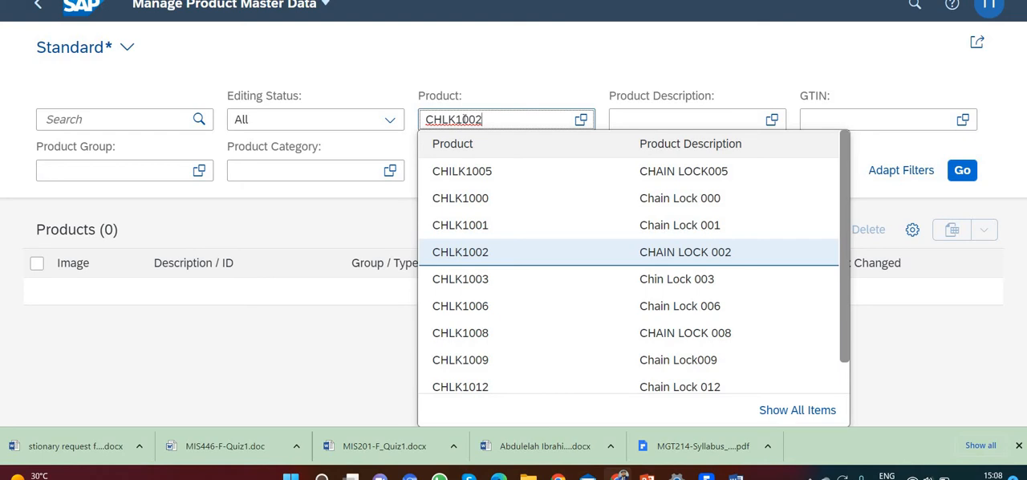
pyautogui.click(505, 102)
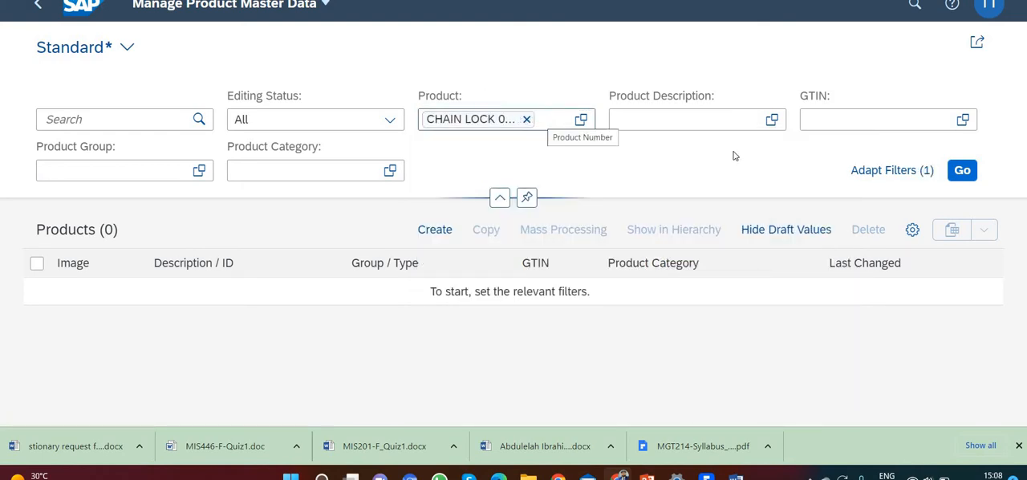
pyautogui.click(957, 179)
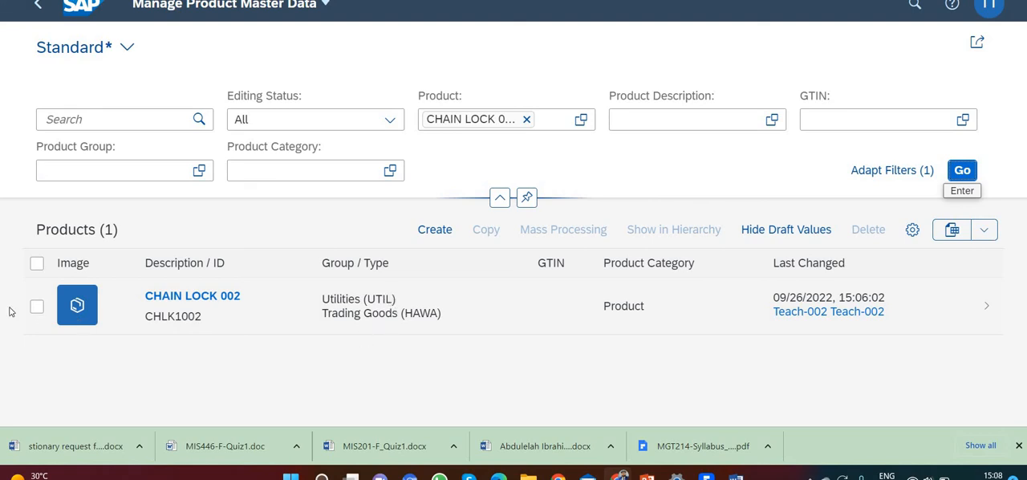
# Open the CHAIN LOCK 002 product from the list and switch it to editing
pyautogui.click(35, 307)
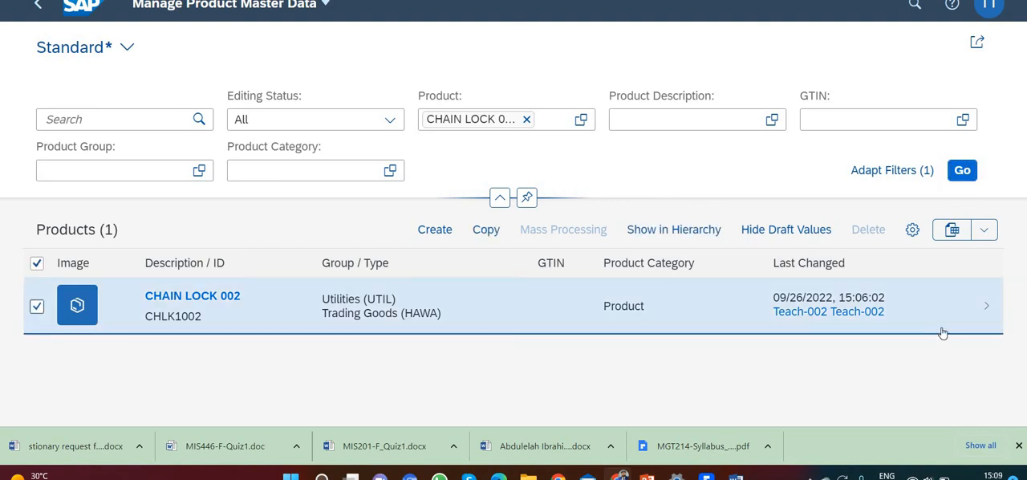
pyautogui.click(988, 311)
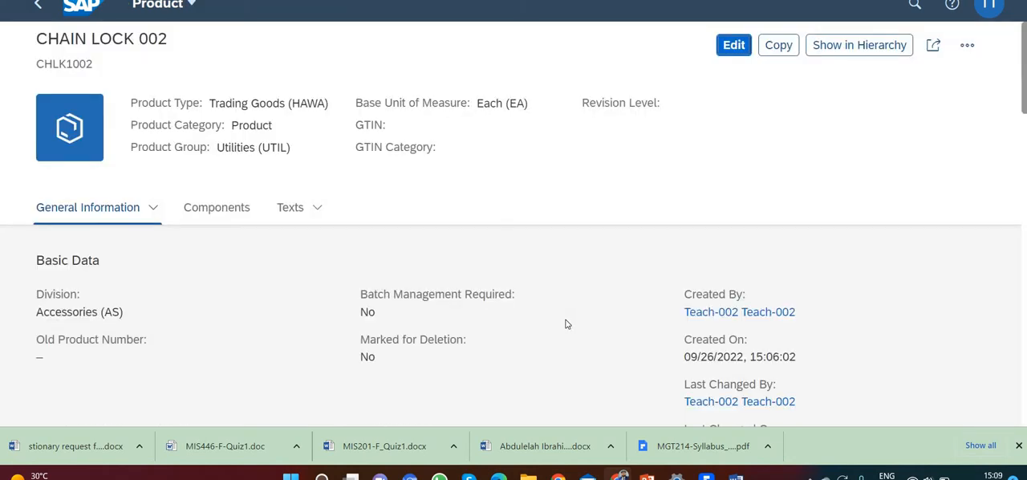
pyautogui.click(732, 48)
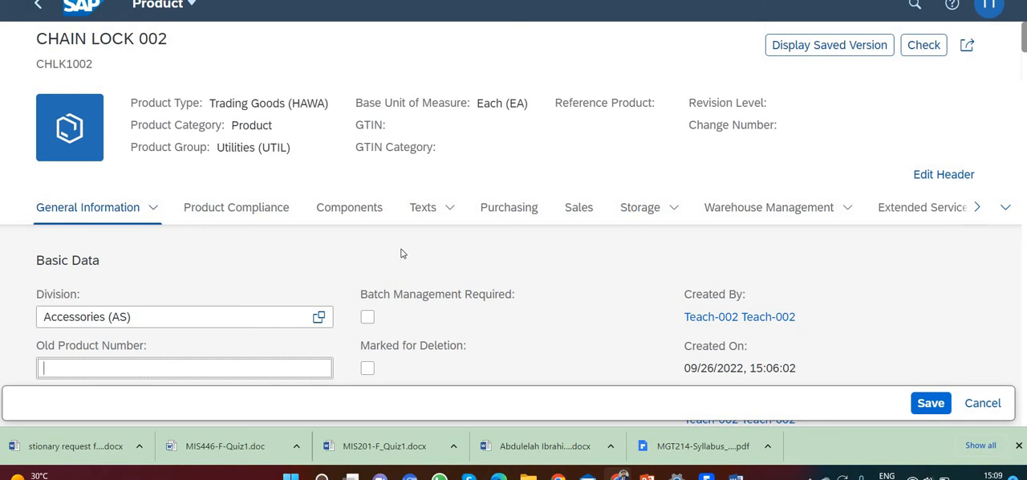
# Add a new distribution chain record to the product alongside the UE00 wholesale one
pyautogui.scroll(-5, 402, 252)
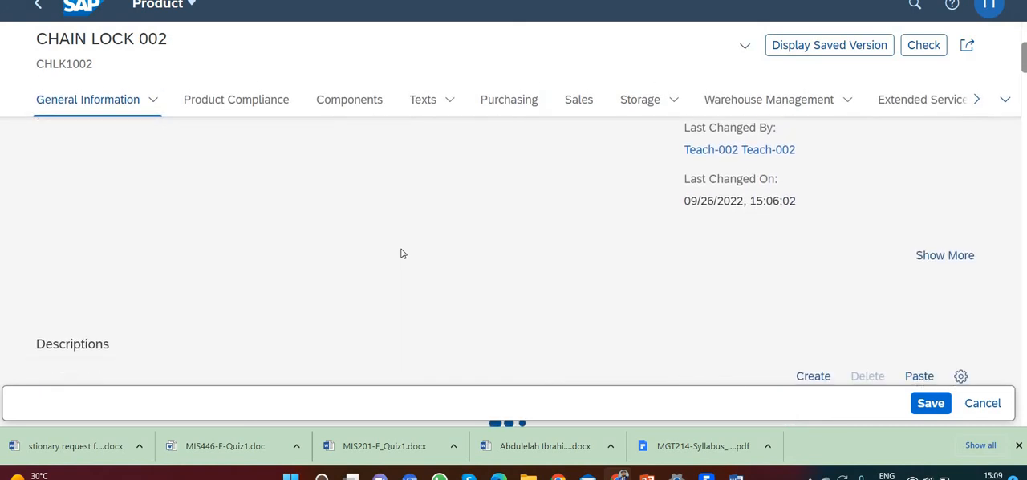
pyautogui.scroll(-5, 402, 250)
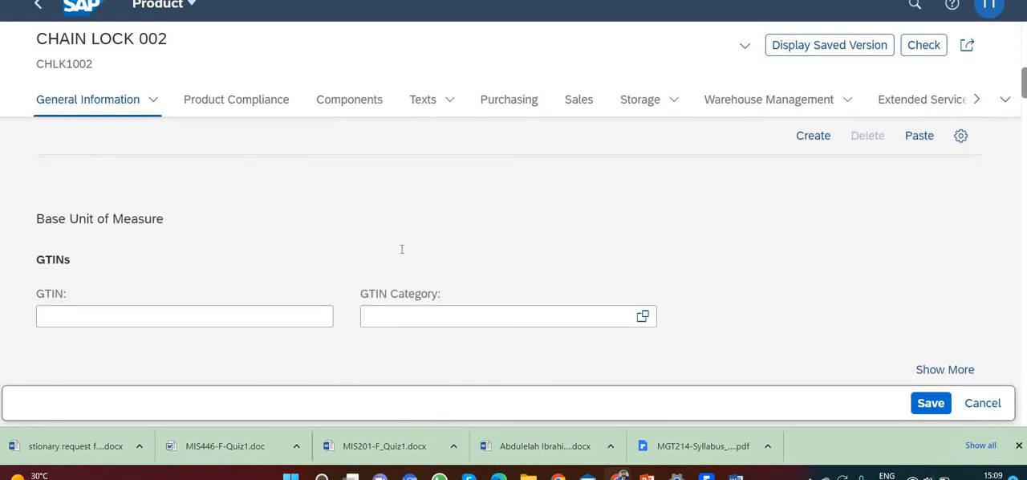
pyautogui.scroll(-6, 402, 253)
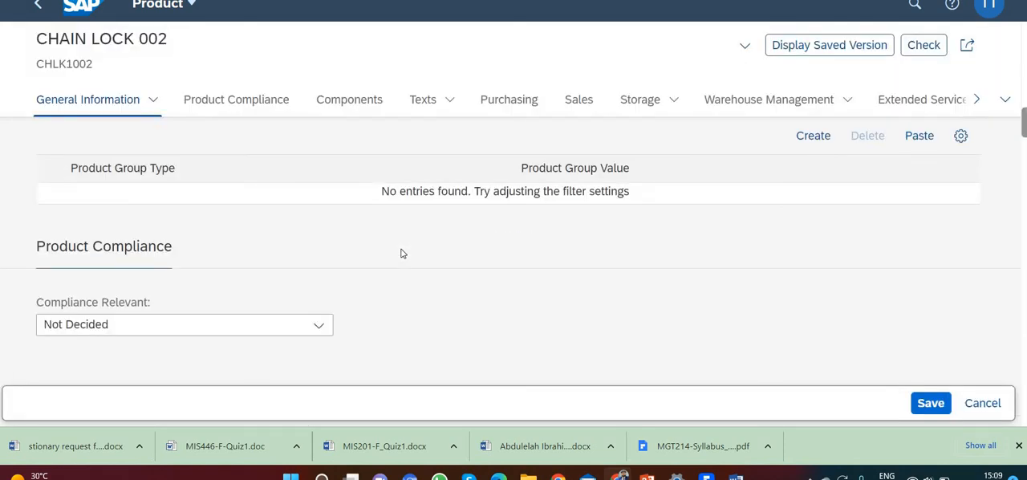
pyautogui.scroll(-2, 402, 252)
pyautogui.scroll(-6, 402, 250)
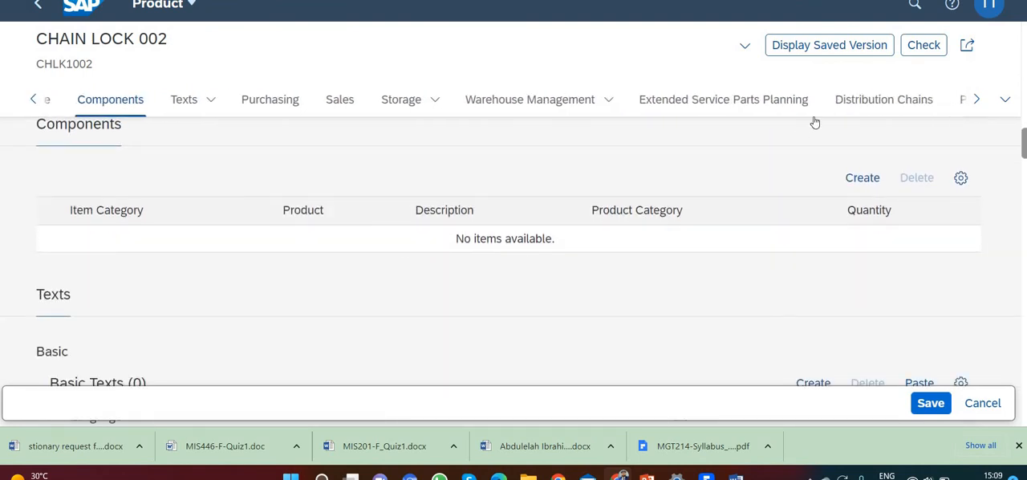
pyautogui.click(857, 105)
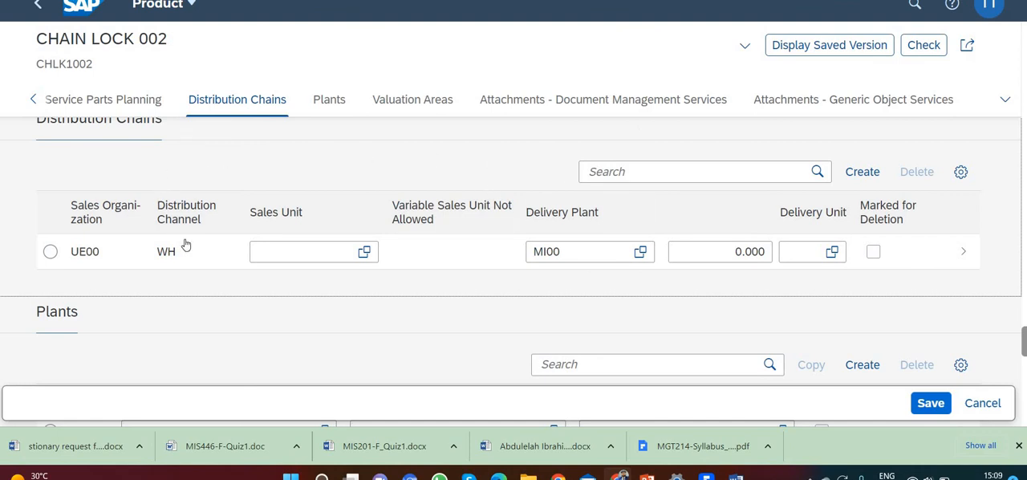
pyautogui.scroll(1, 199, 281)
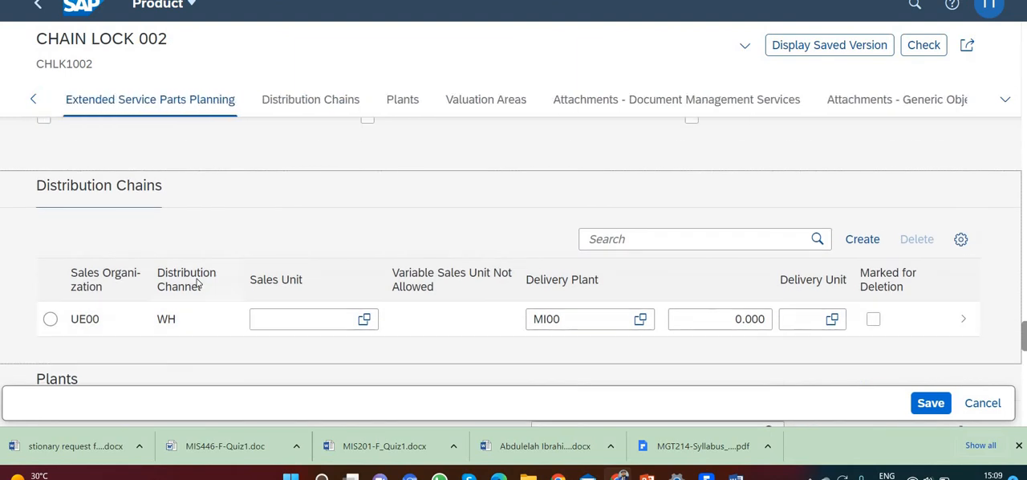
pyautogui.scroll(-1, 198, 281)
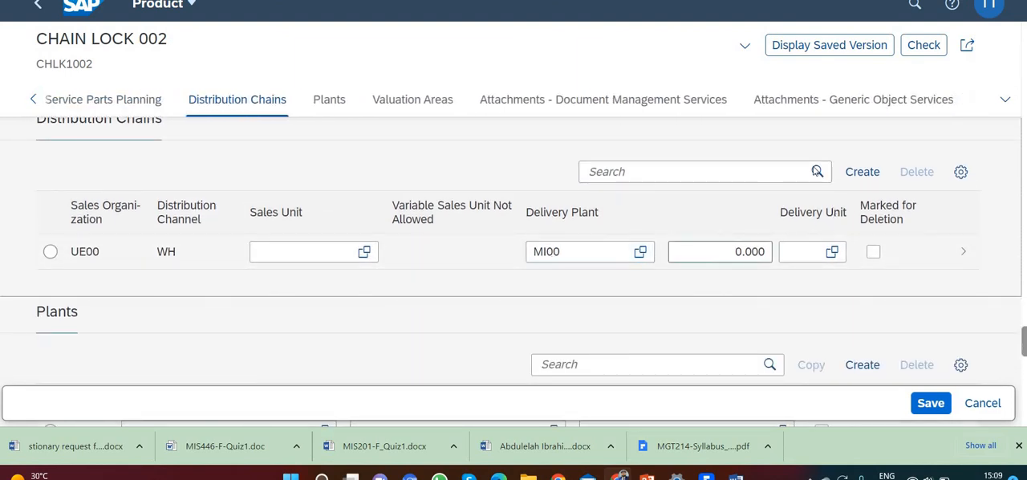
pyautogui.click(864, 174)
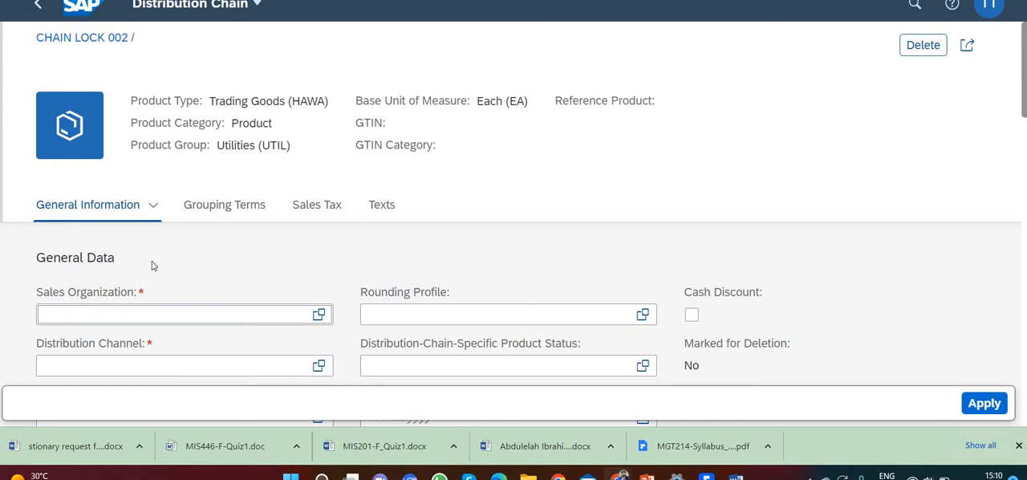
# Set the new distribution chain's sales organization to US West (UW00) and its distribution channel to Wholesale (WH)
pyautogui.write('UW00')
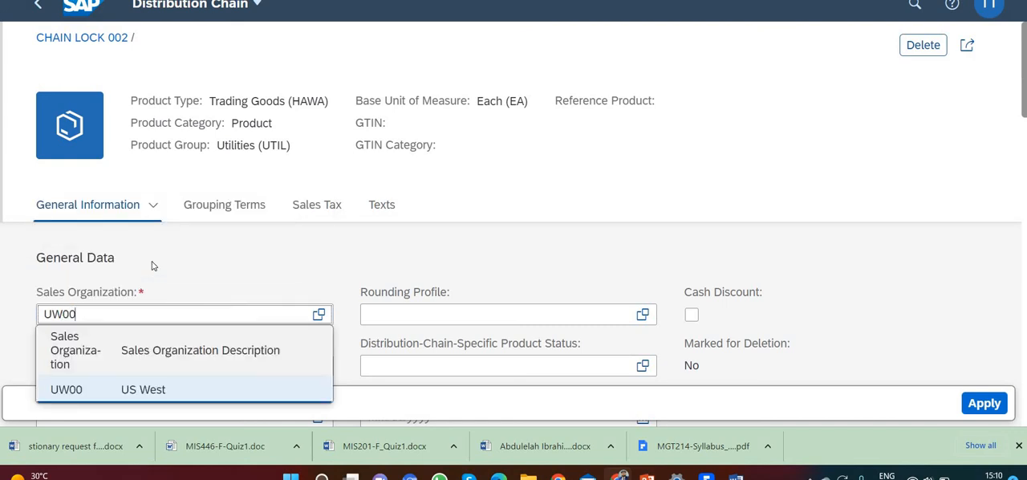
pyautogui.click(133, 393)
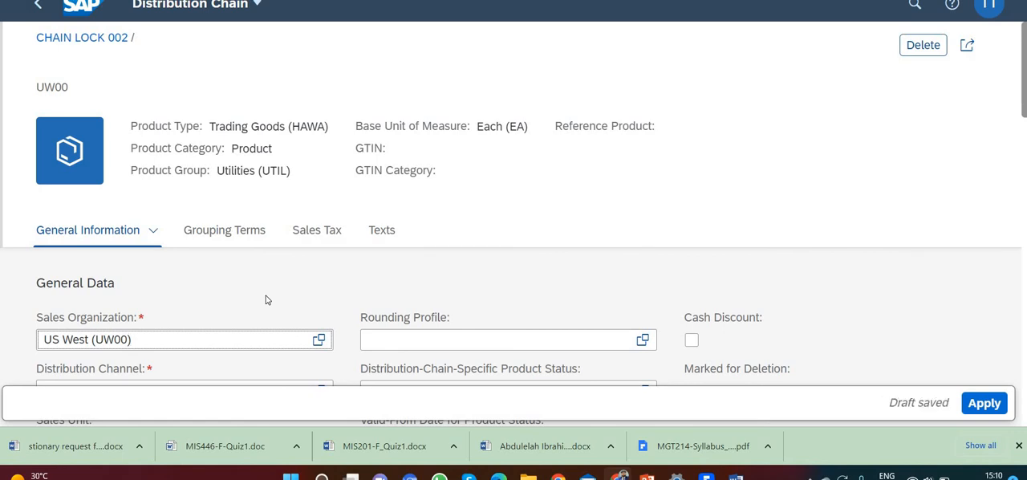
pyautogui.scroll(-1, 228, 316)
pyautogui.click(222, 315)
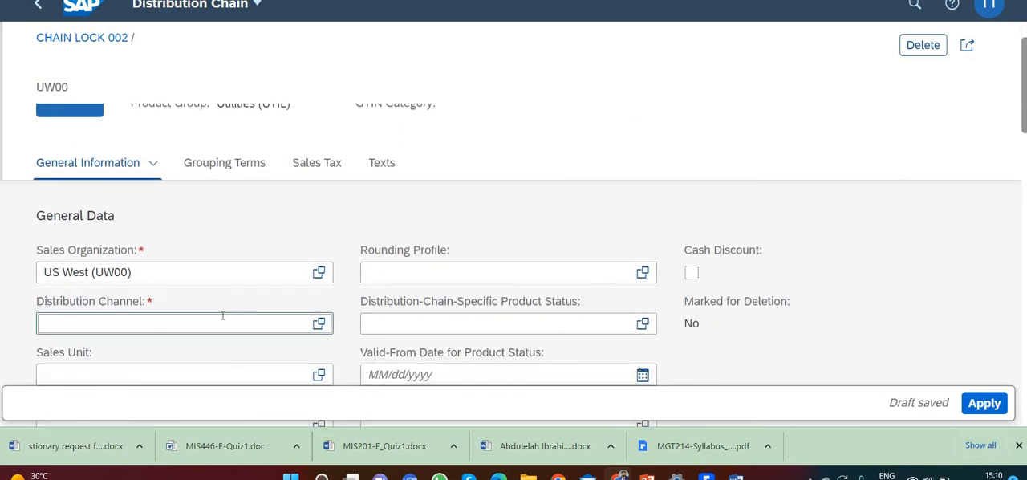
pyautogui.write('WH')
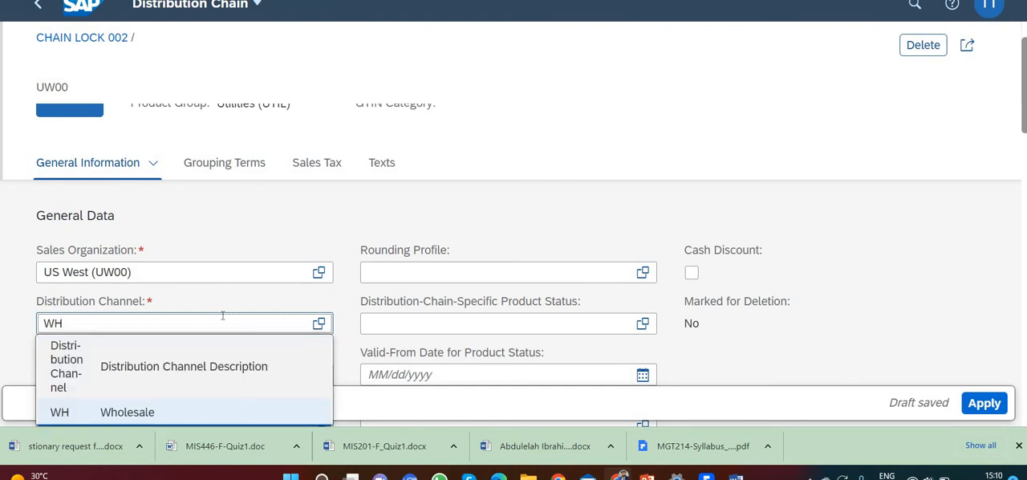
pyautogui.click(153, 412)
# Set the delivery plant of the UW00 distribution chain to DC San Diego (SD00)
pyautogui.scroll(-1, 241, 305)
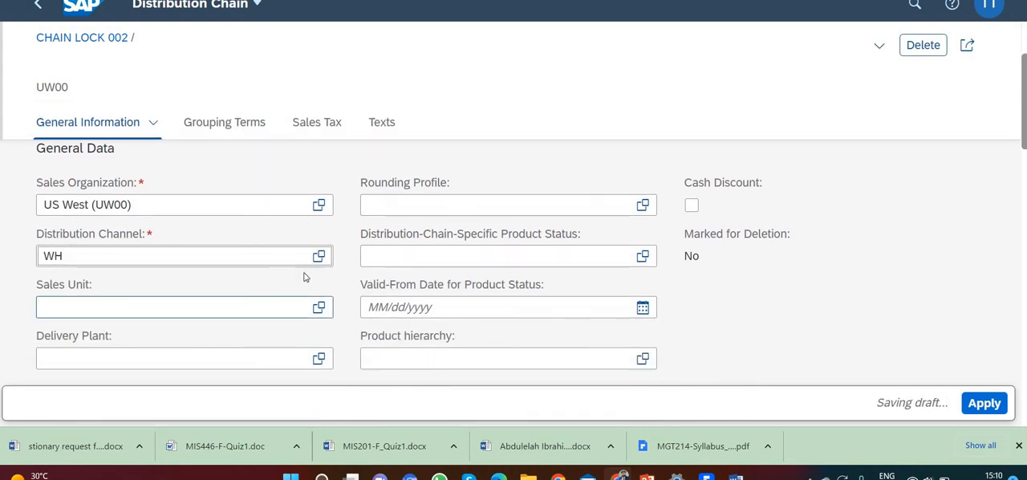
pyautogui.scroll(-1, 298, 299)
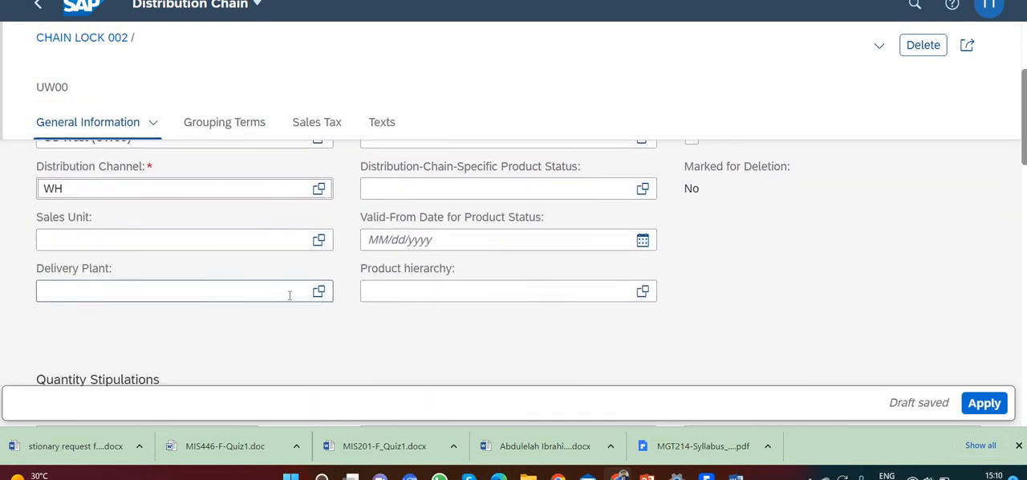
pyautogui.click(289, 294)
pyautogui.write('SD00')
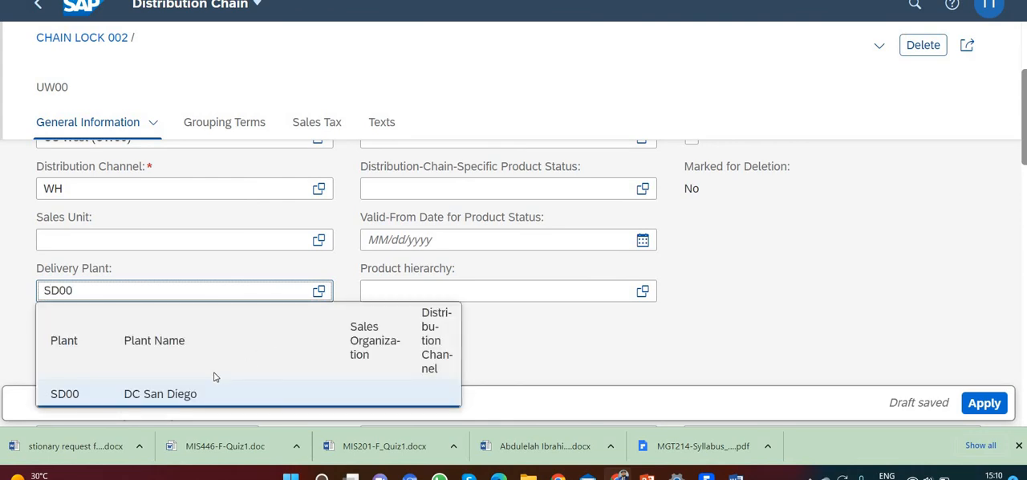
pyautogui.click(216, 392)
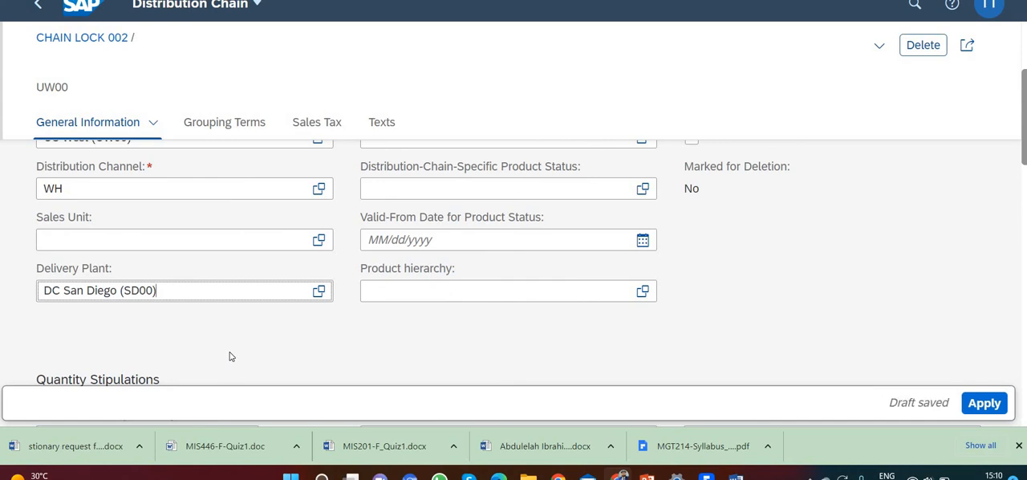
# In the chain's grouping terms, set the item category group to Make-to-order (0001)
pyautogui.click(251, 125)
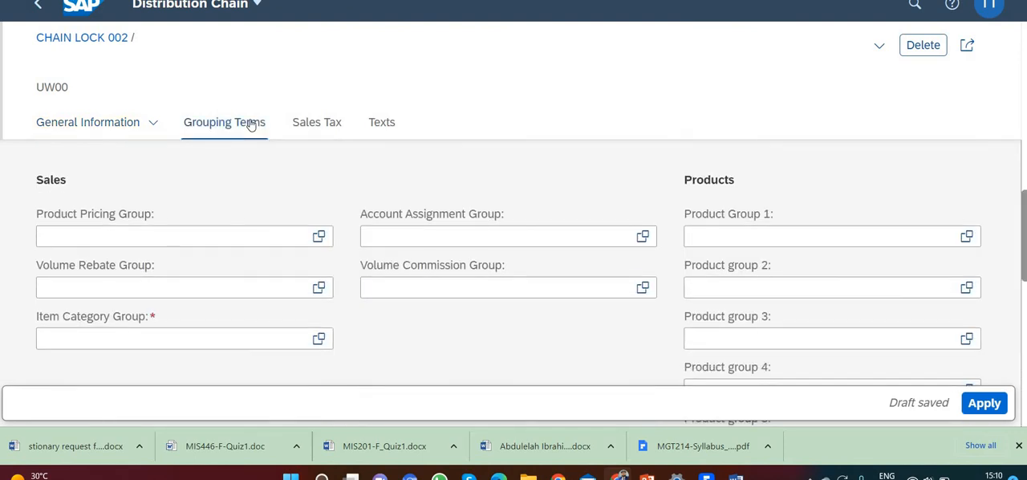
pyautogui.click(191, 241)
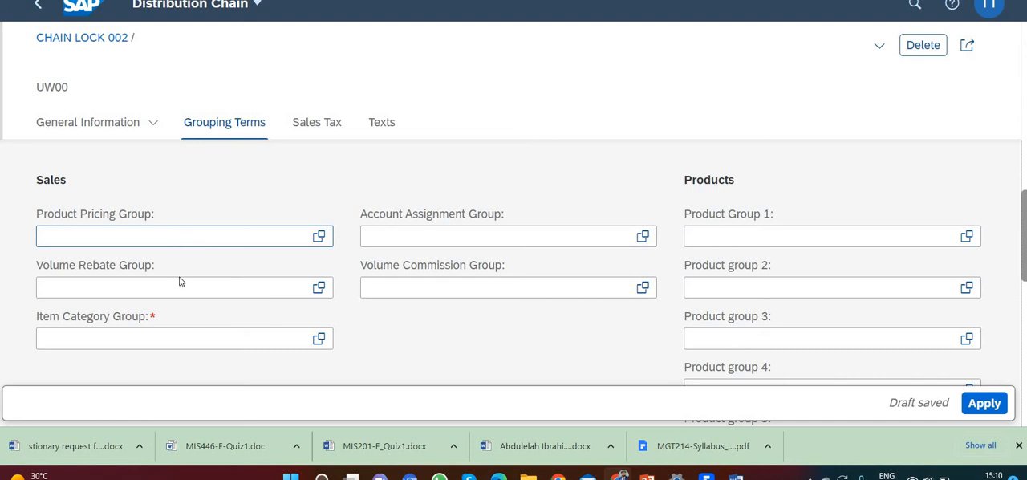
pyautogui.click(175, 338)
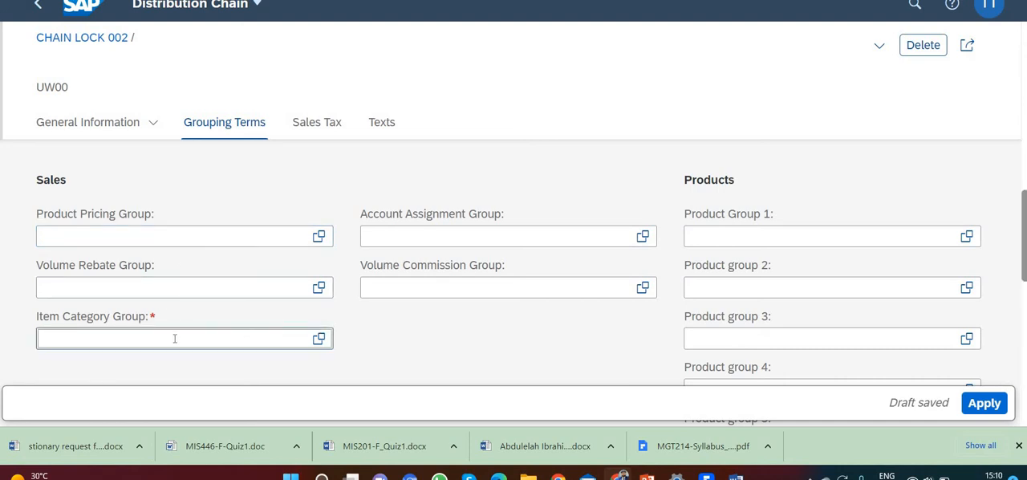
pyautogui.write('0001')
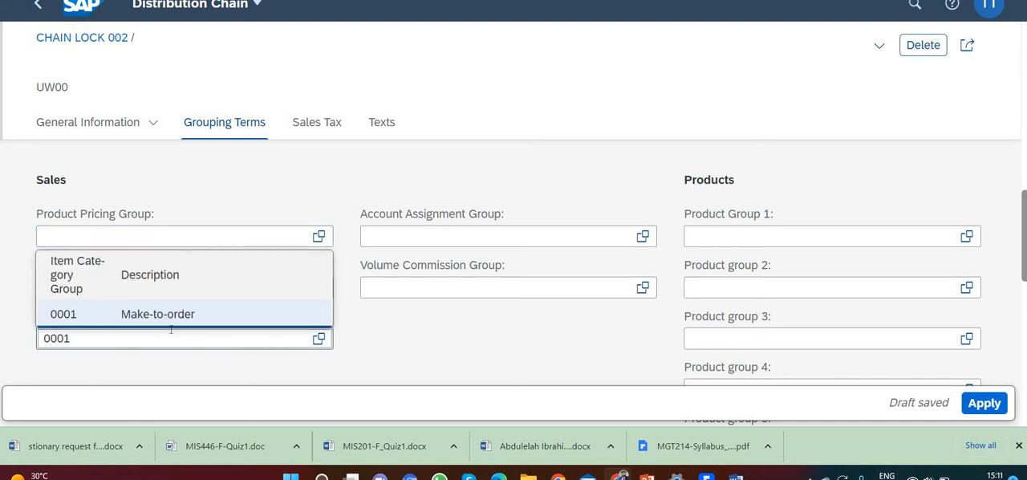
pyautogui.click(172, 319)
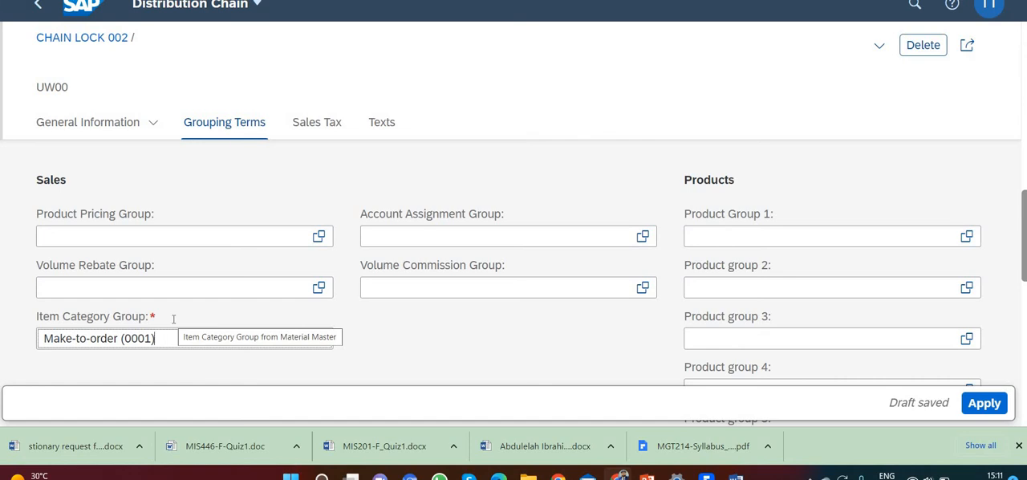
# Check the chain's sales tax classifications, apply the new distribution chain and save the CHAIN LOCK 002 product
pyautogui.scroll(-5, 174, 321)
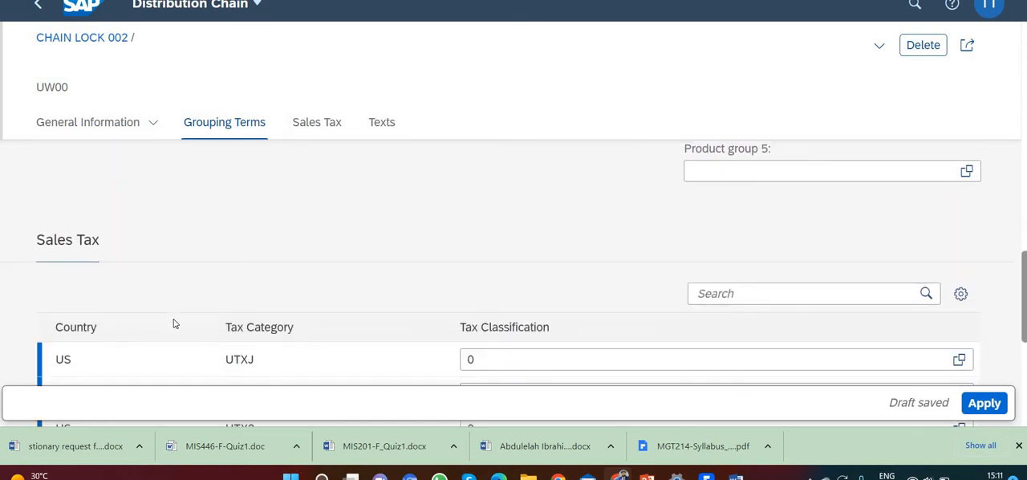
pyautogui.scroll(-2, 193, 323)
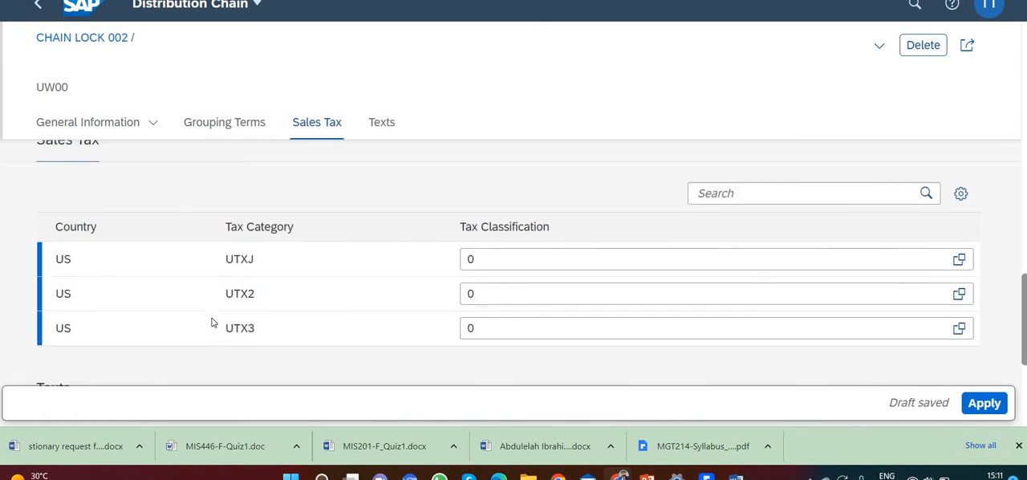
pyautogui.scroll(1, 213, 323)
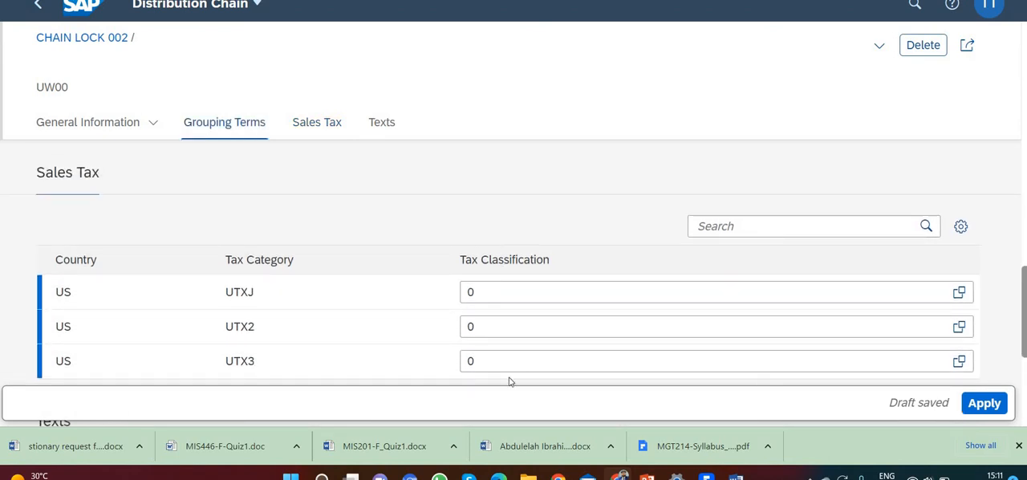
pyautogui.click(992, 404)
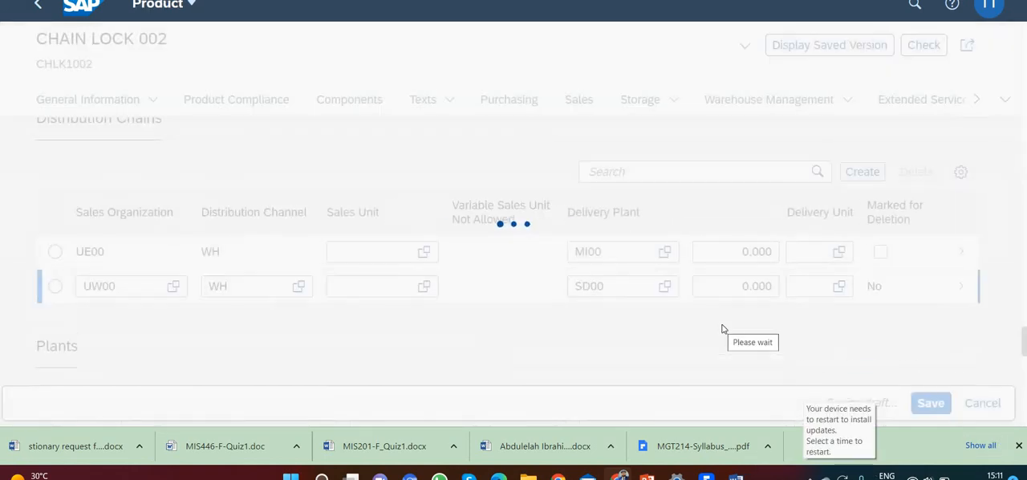
pyautogui.click(929, 403)
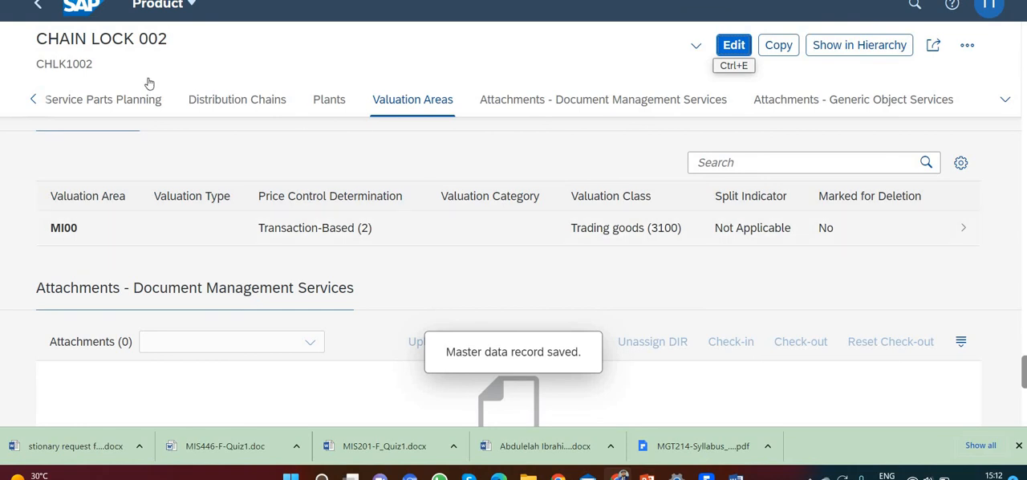
# Return to the home page, open Create Purchase Requisition and start creating an own item
pyautogui.click(40, 8)
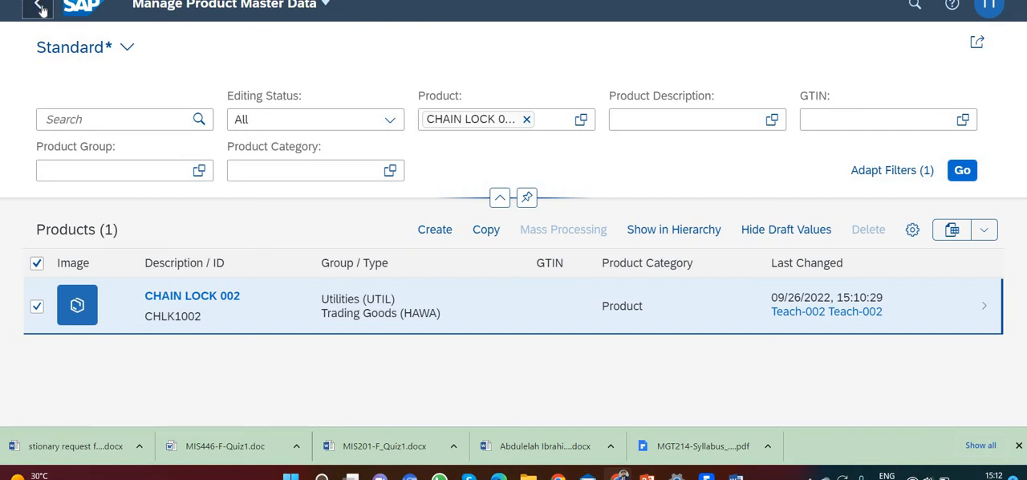
pyautogui.click(40, 8)
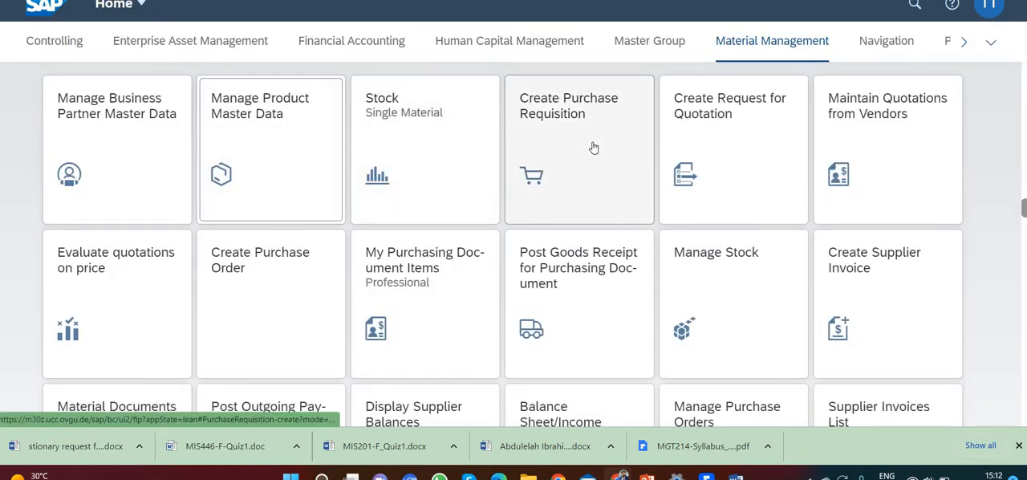
pyautogui.click(594, 148)
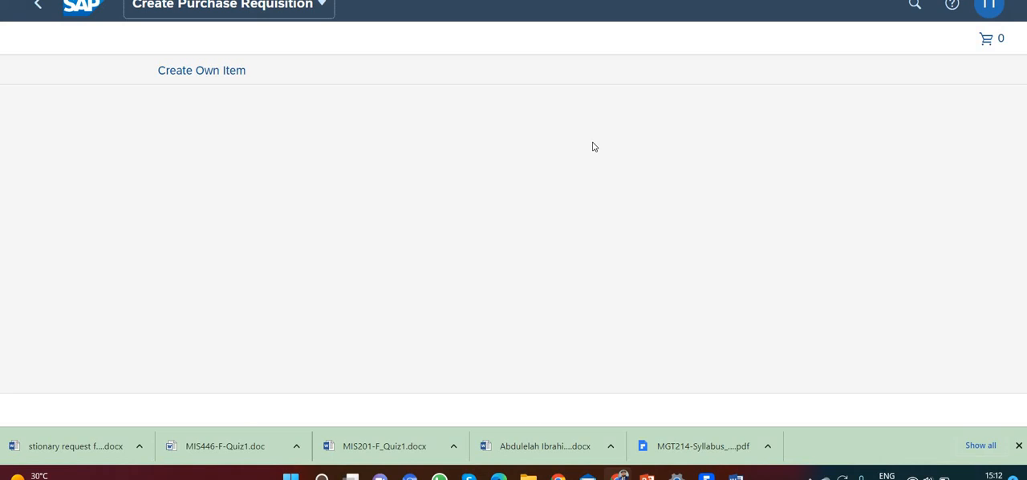
pyautogui.click(222, 72)
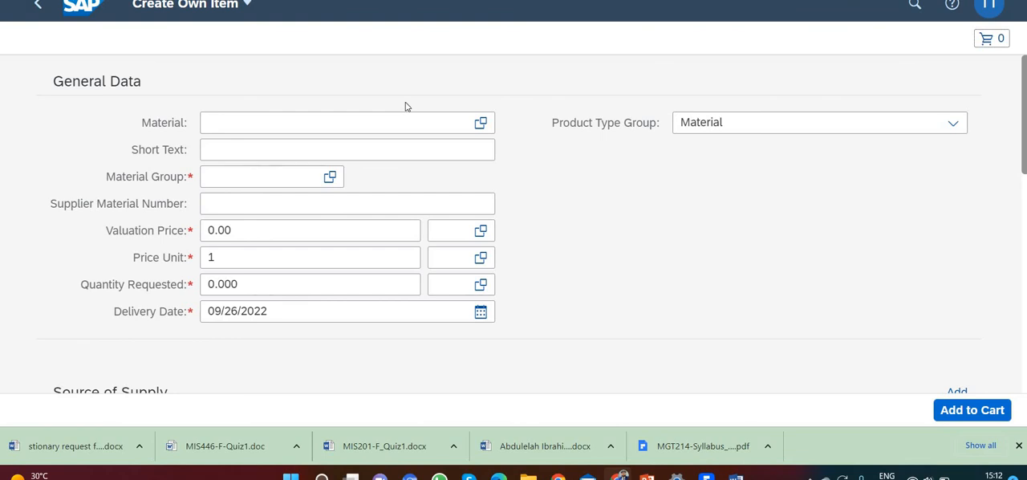
# Enter CHLK1002 (CHAIN LOCK 002) as the material of the requisition item
pyautogui.click(356, 119)
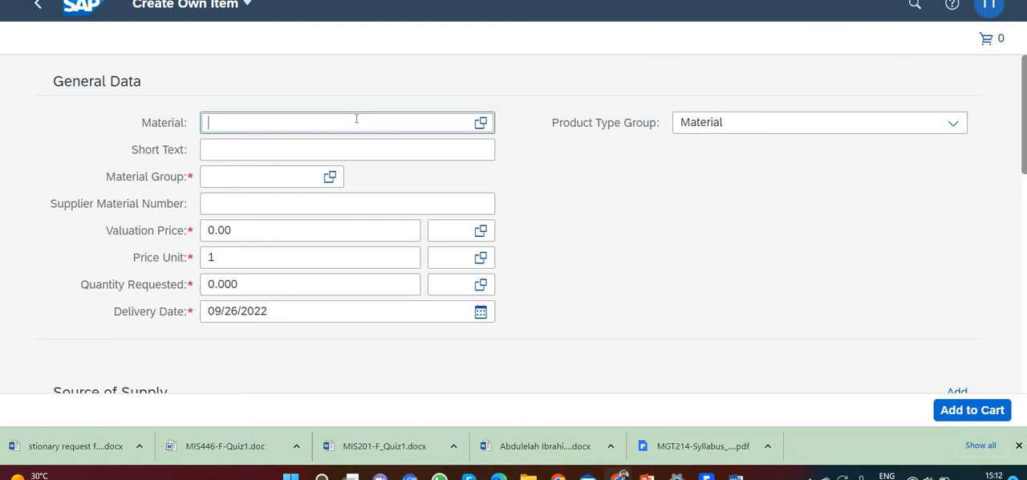
pyautogui.write('CHLK1')
pyautogui.write('###')
pyautogui.press('BackSpace')
pyautogui.press('BackSpace')
pyautogui.press('BackSpace')
pyautogui.write('002')
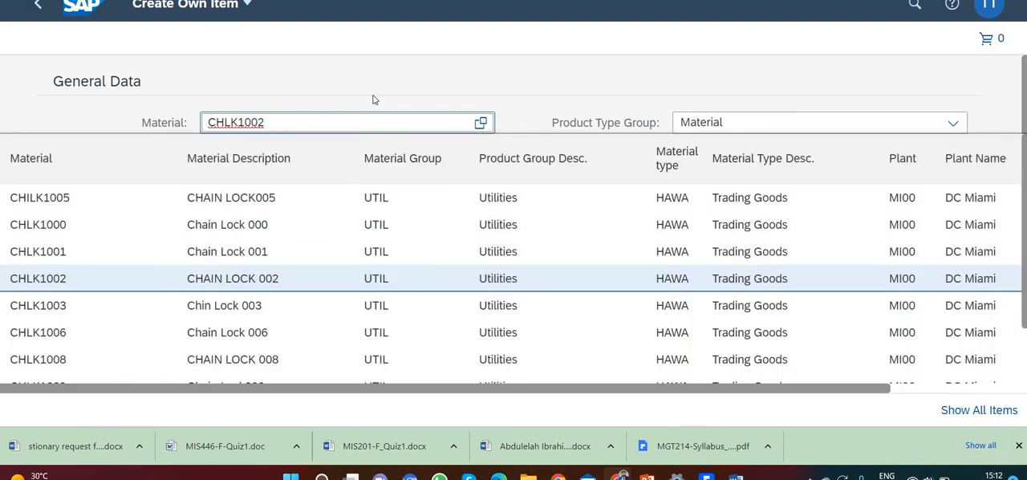
pyautogui.press('Return')
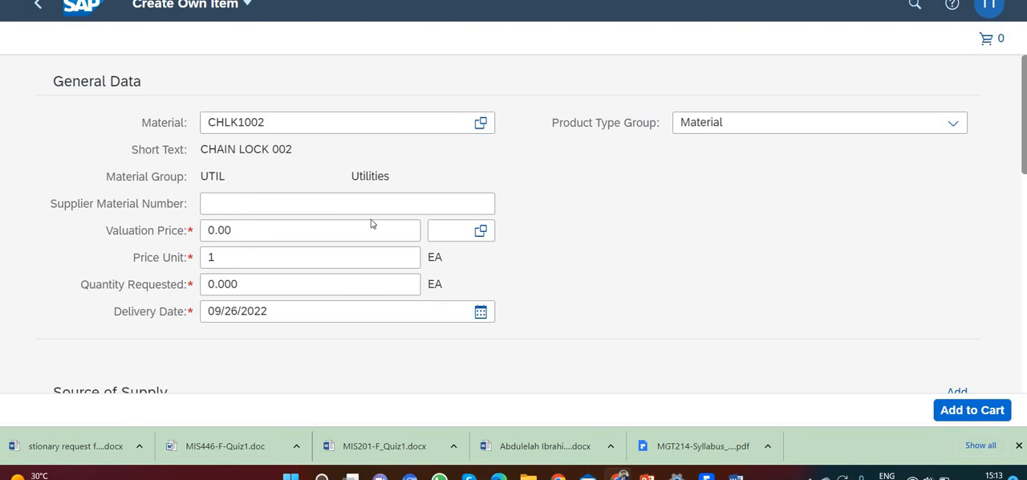
# Set the item's valuation price to 32 USD and the requested quantity to 200
pyautogui.moveTo(285, 232); pyautogui.dragTo(184, 232)
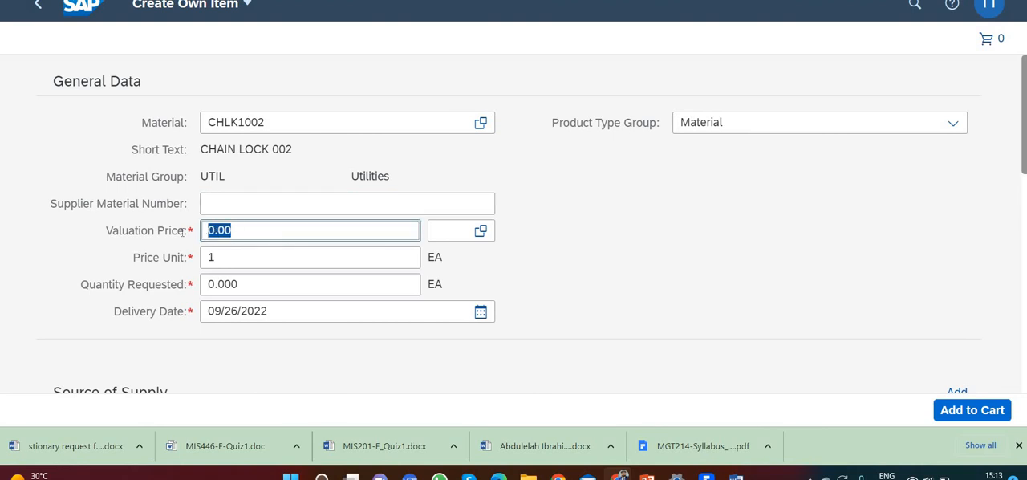
pyautogui.write('32')
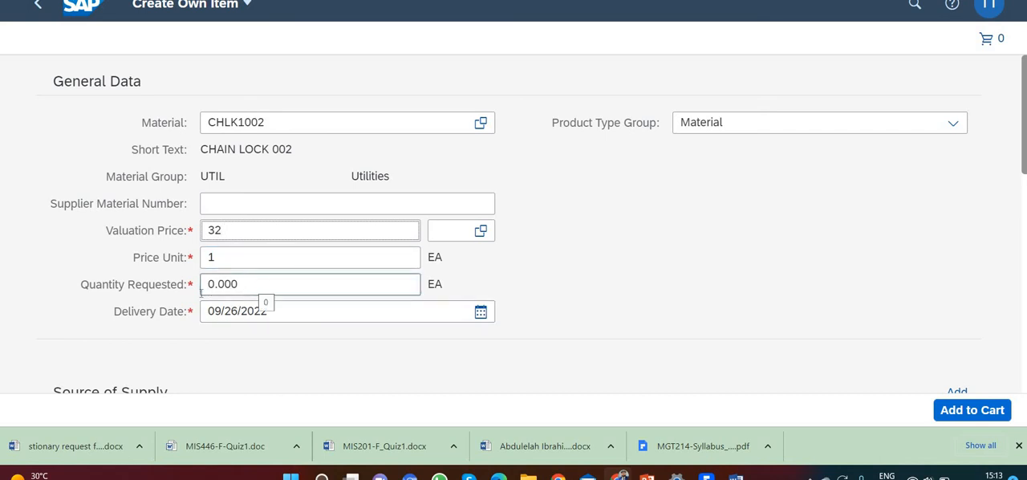
pyautogui.moveTo(264, 292); pyautogui.dragTo(197, 298)
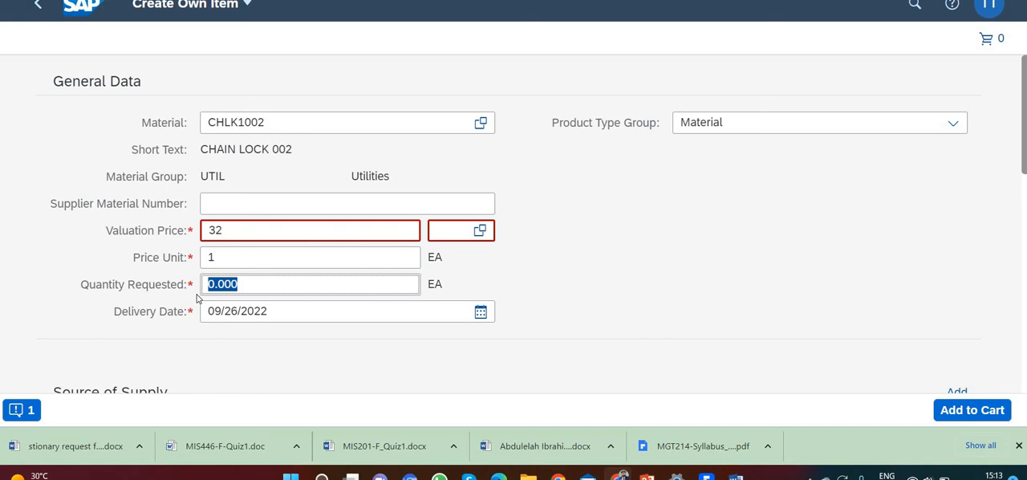
pyautogui.write('200')
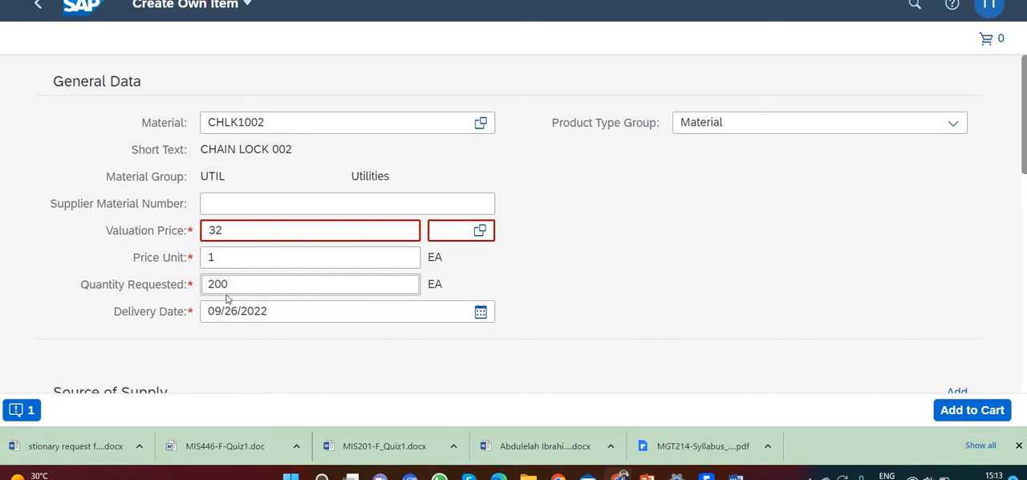
pyautogui.click(450, 233)
pyautogui.write('USD')
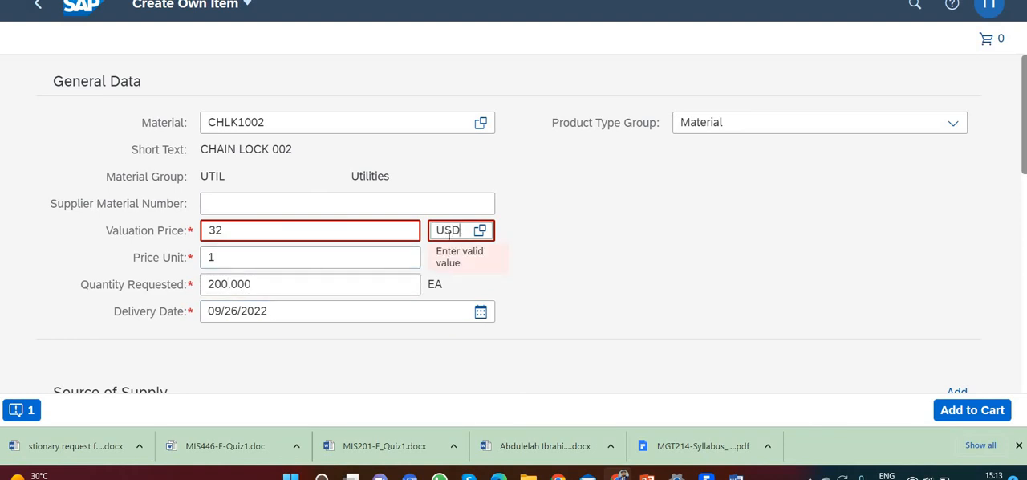
pyautogui.click(478, 365)
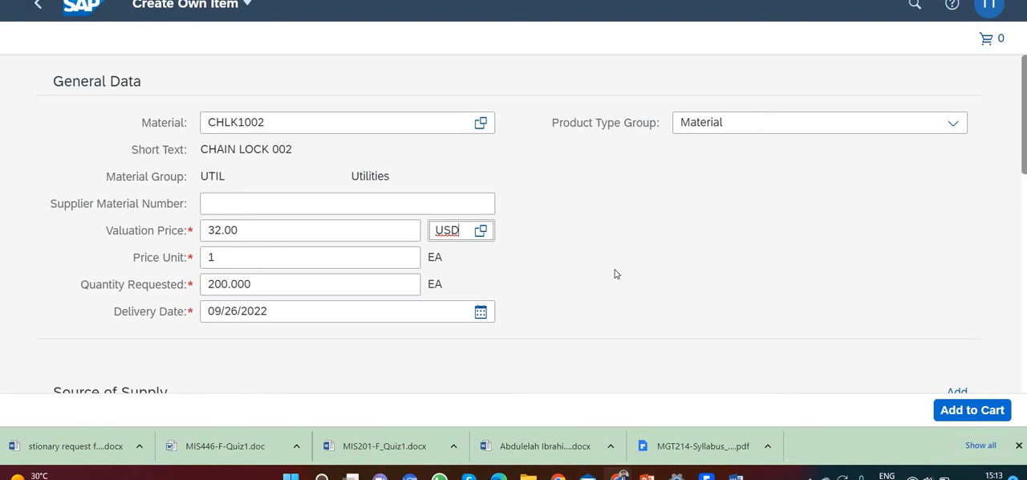
# Set the requisition item's delivery date to 12/26/2022
pyautogui.click(481, 312)
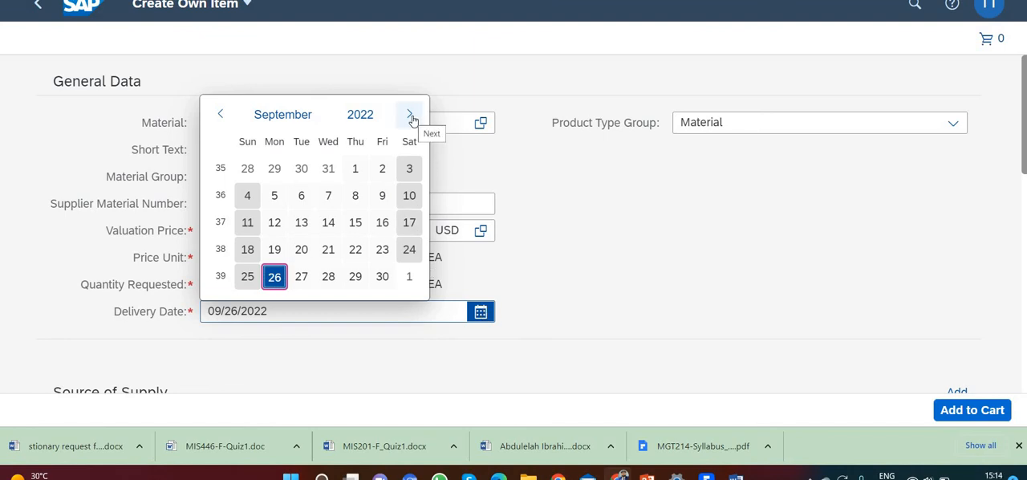
pyautogui.click(410, 115)
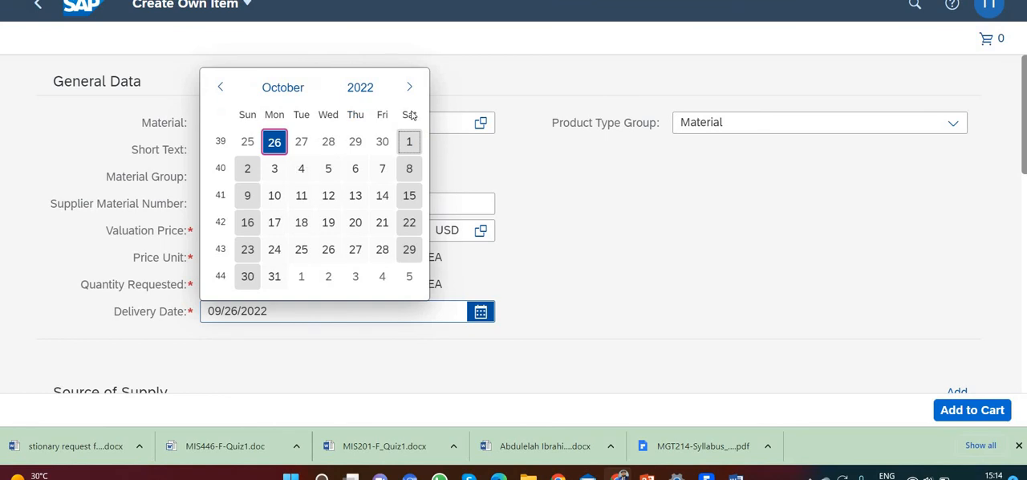
pyautogui.click(410, 90)
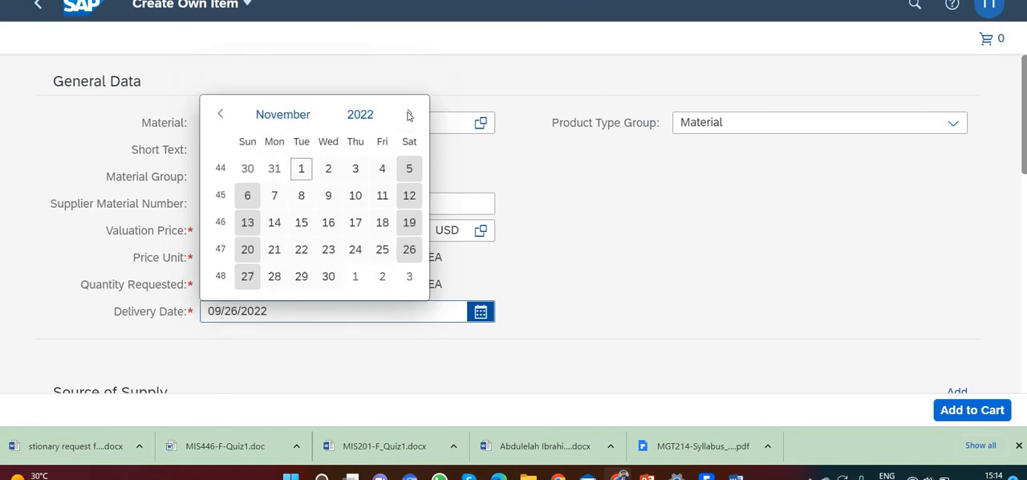
pyautogui.click(410, 116)
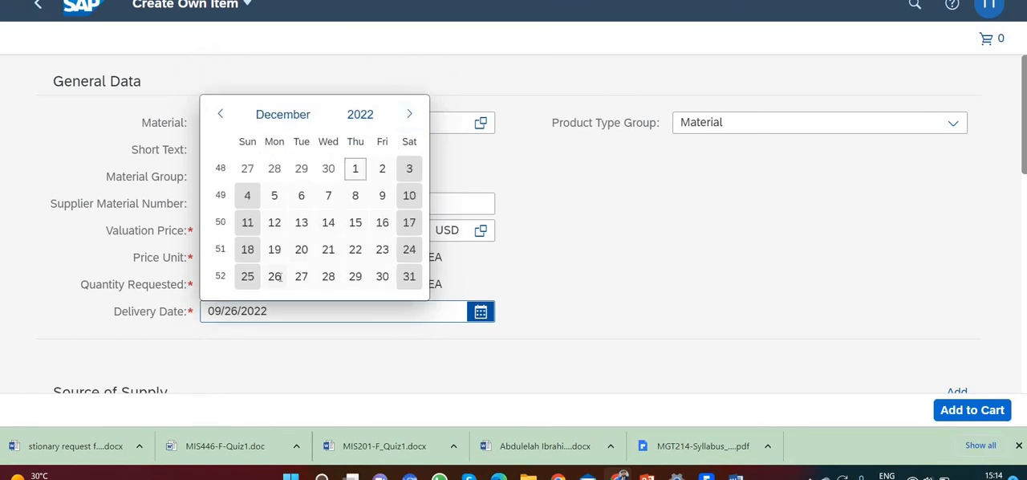
pyautogui.click(277, 276)
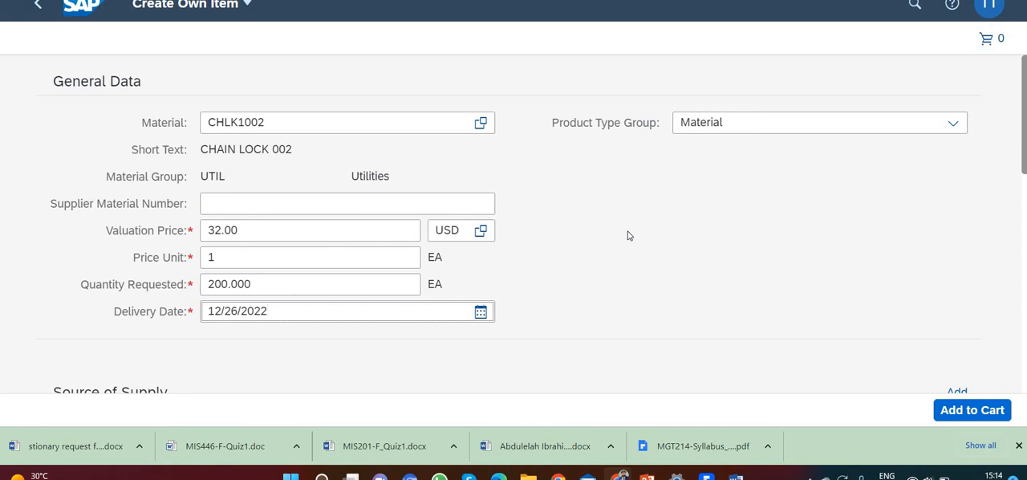
# Enter the item text note "gLOBAL bIKE iNC. FORMALLY REQUESTS QUOTATIONS FOR THE FOLLOWING MATERIAL"
pyautogui.scroll(-1, 722, 265)
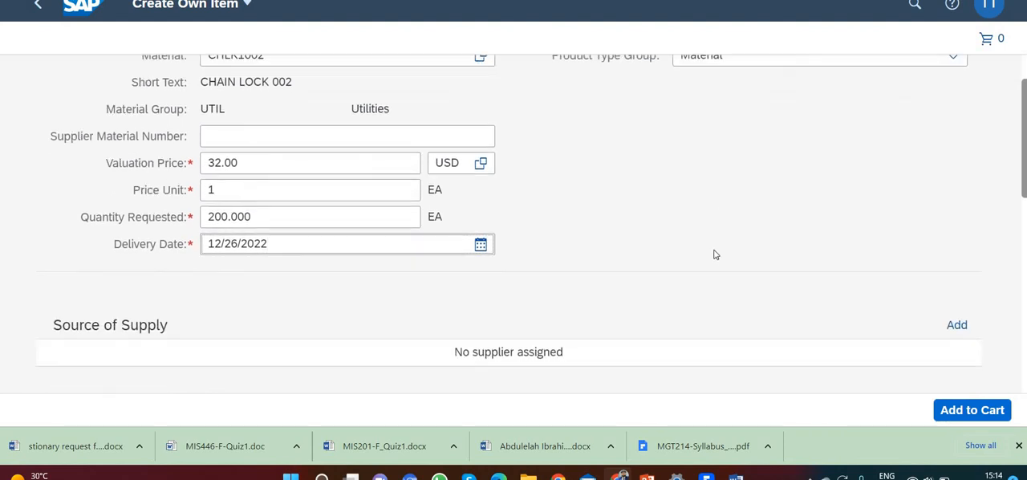
pyautogui.scroll(-5, 716, 254)
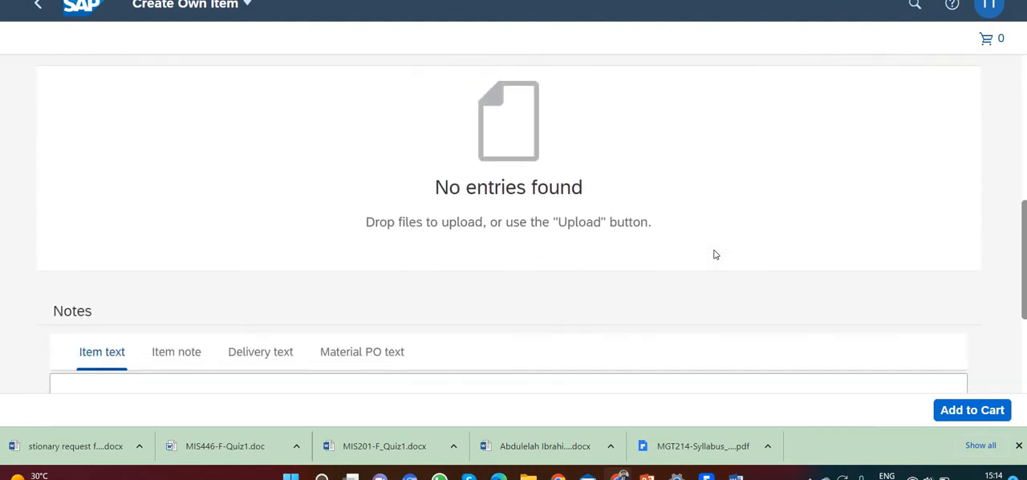
pyautogui.scroll(-3, 716, 254)
pyautogui.click(281, 225)
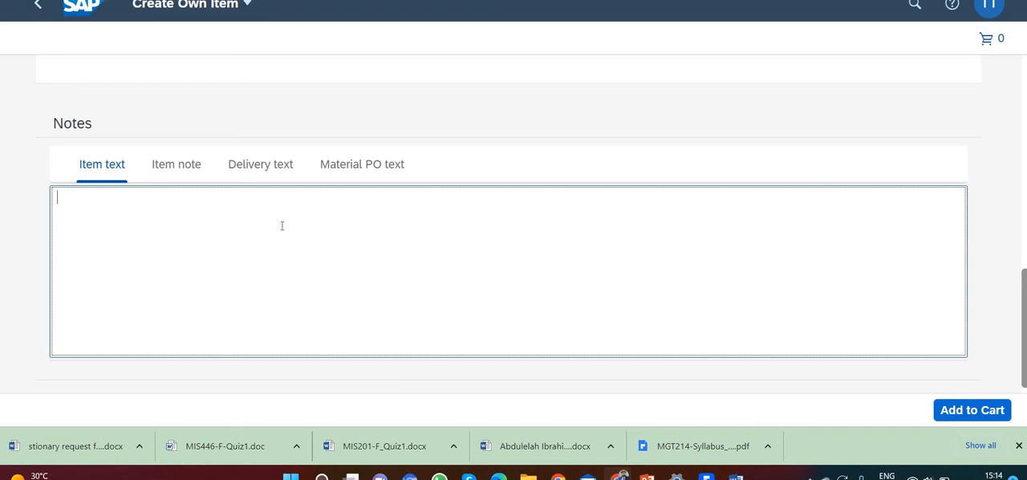
pyautogui.write('gLOBAL bIKE iNC')
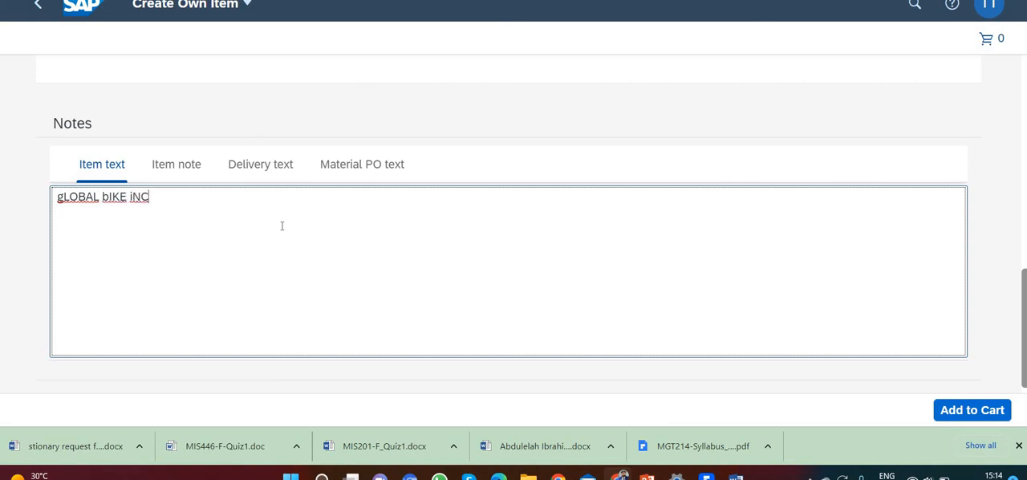
pyautogui.write('. FORMALLY REQUEST')
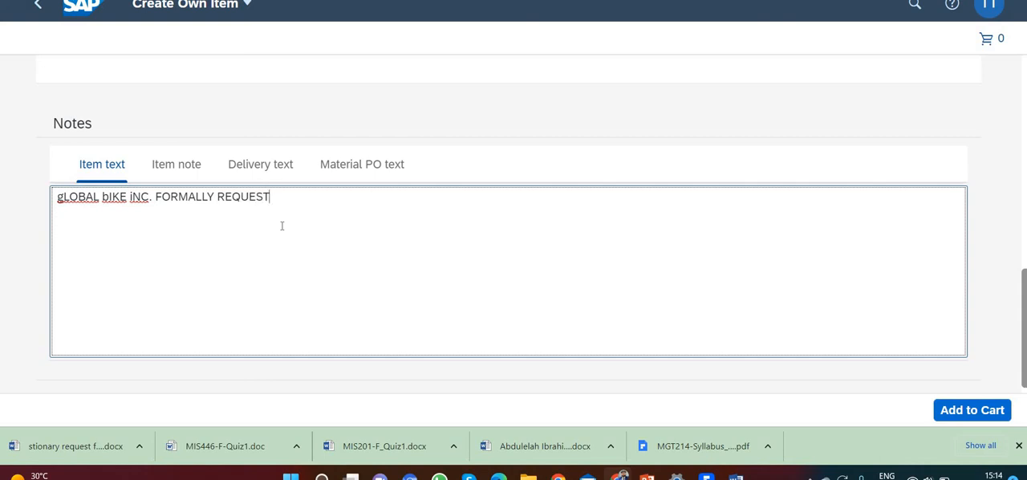
pyautogui.write('S QUOTATIONS')
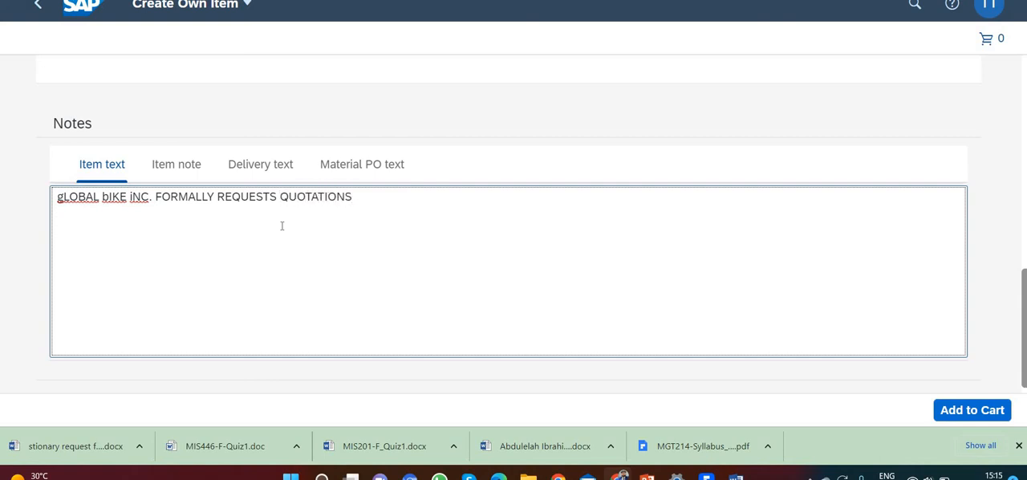
pyautogui.write(' FOR THE FOLLOWING')
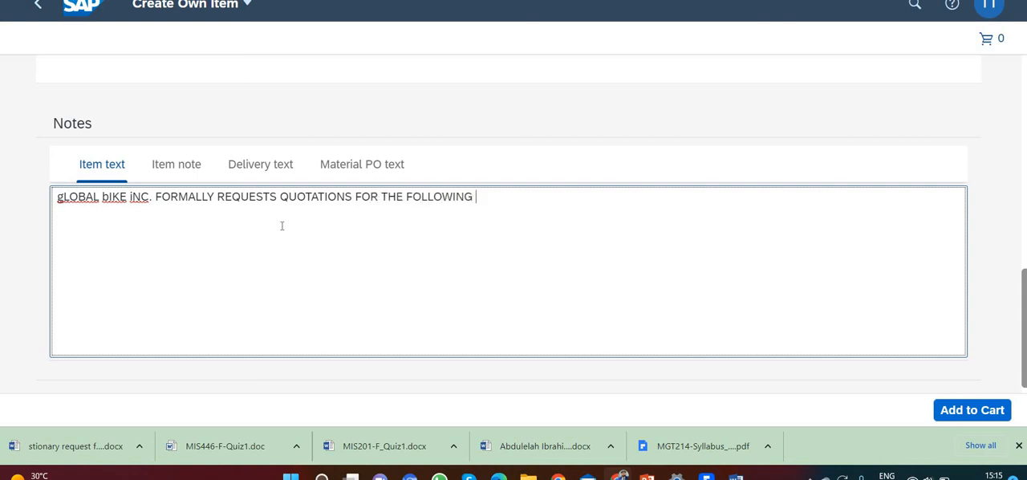
pyautogui.write(' MATERIAL. QUO')
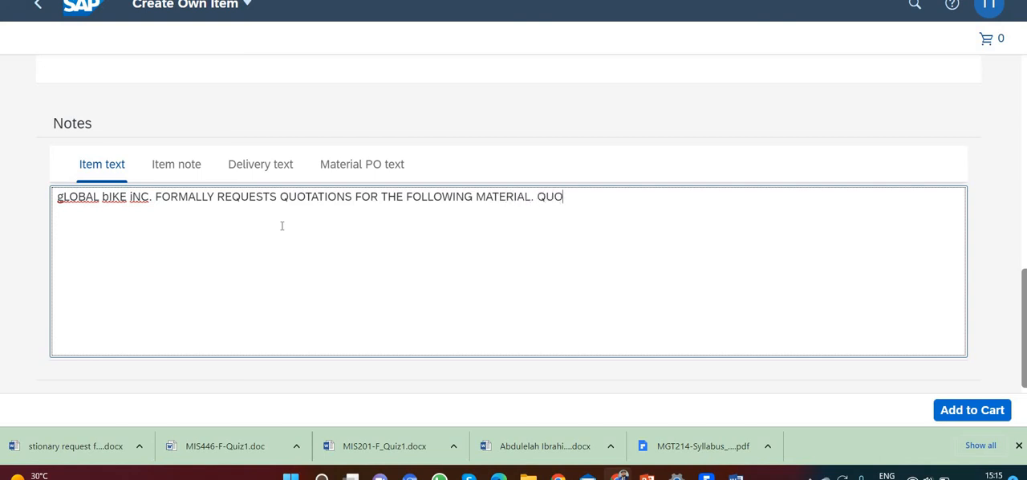
pyautogui.write('TATIONS WILL BE')
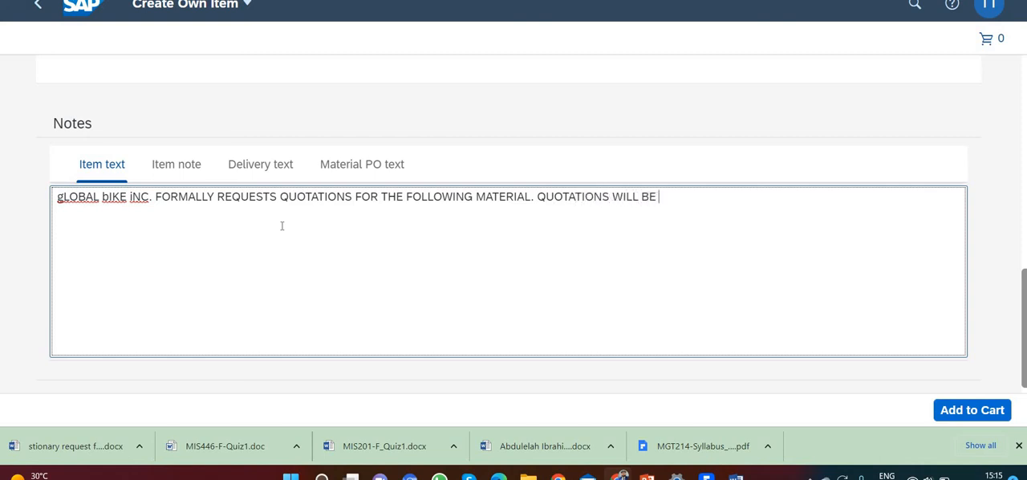
pyautogui.write(' ACCEPT')
# Continue the item text note with ". QUOTATIONS WILL BE ACCEPTED UNTIL 01.10.2022"
pyautogui.write('ED UNTIL')
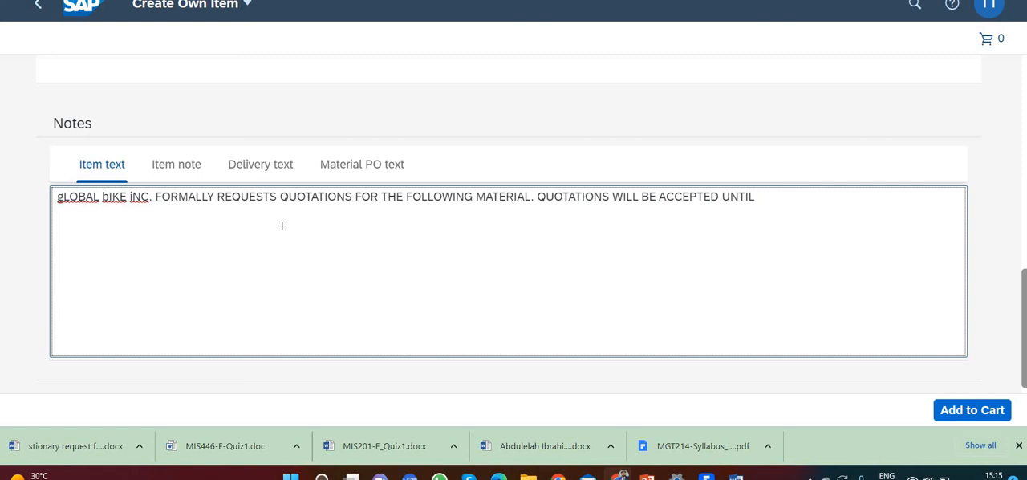
pyautogui.write('01.10.2022')
# Add the item to the cart and open the details of CHAIN LOCK 002 from the full cart view
pyautogui.click(955, 411)
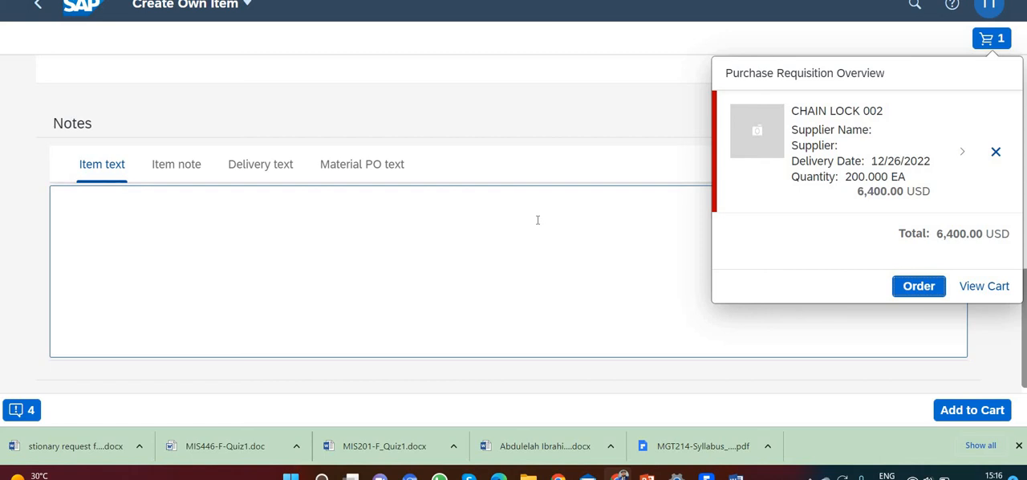
pyautogui.click(981, 287)
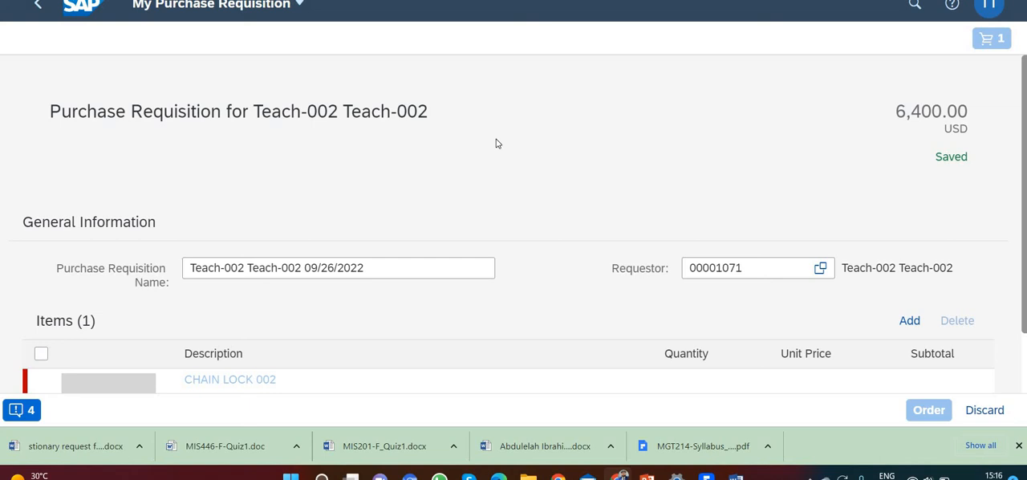
pyautogui.scroll(-1, 513, 217)
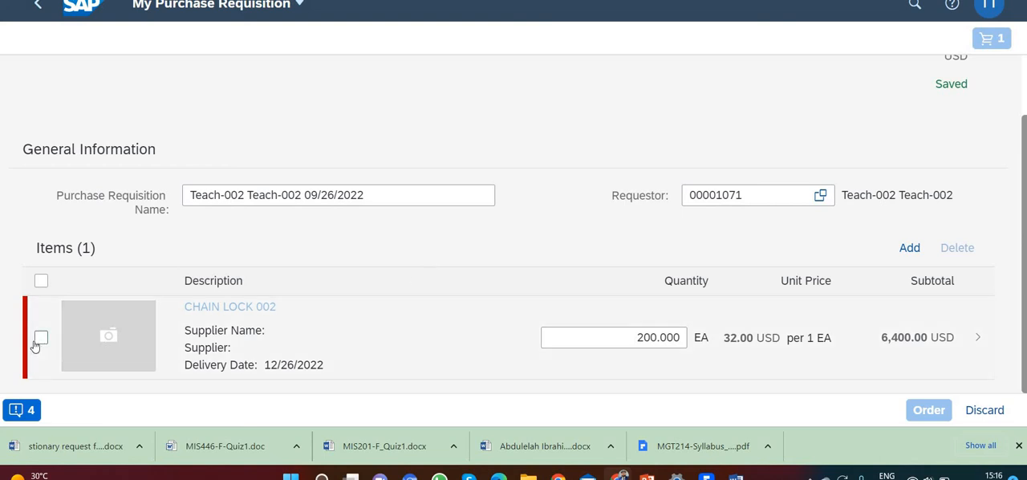
pyautogui.click(246, 322)
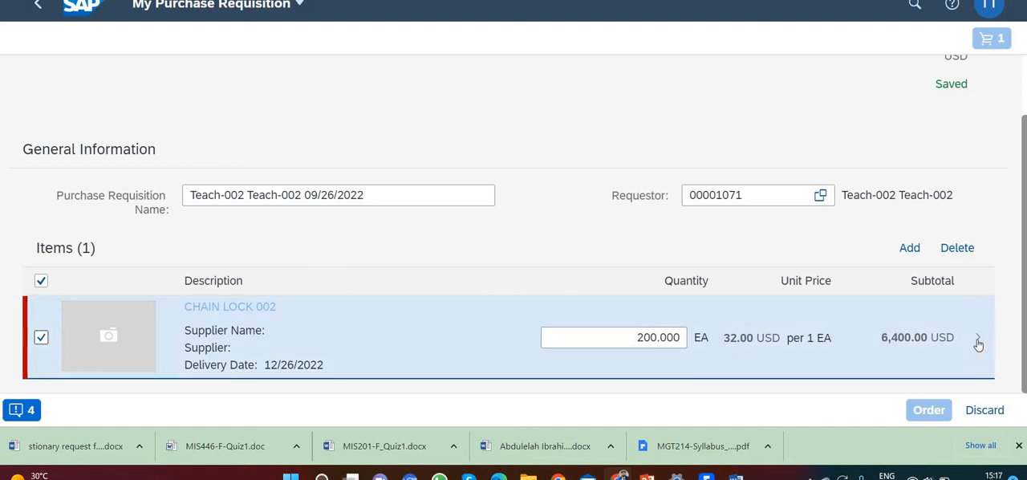
pyautogui.click(928, 345)
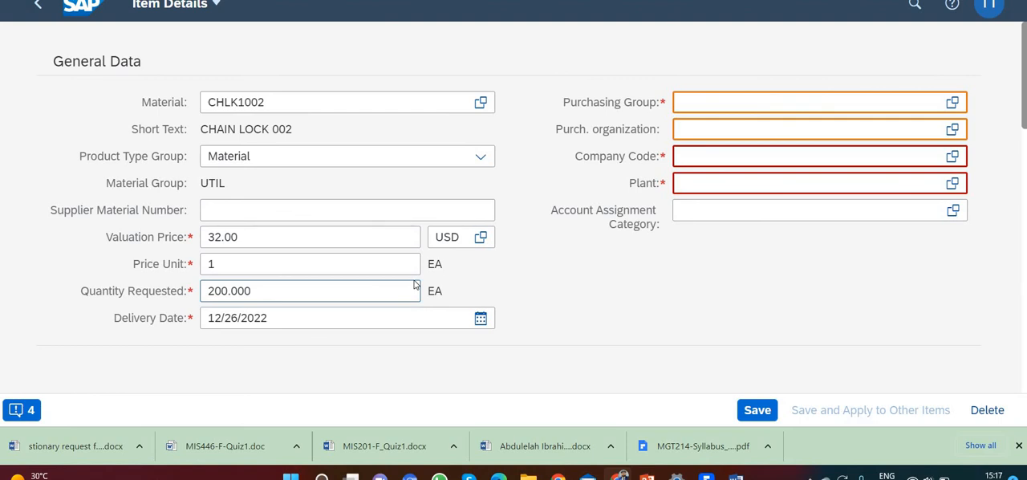
# Set the item's purchasing group to N00 (North America) and its purchasing organization to US00 (Global Bike US)
pyautogui.click(700, 96)
pyautogui.write('N00')
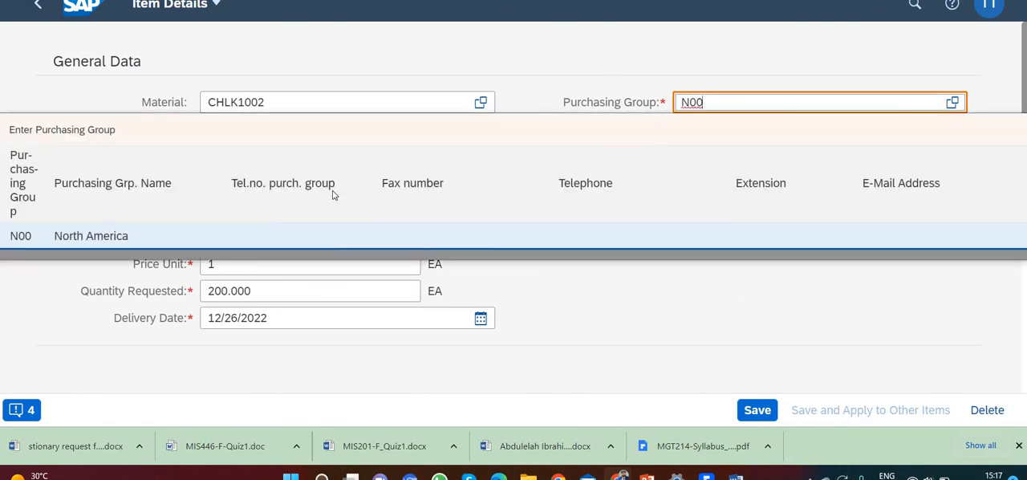
pyautogui.click(417, 234)
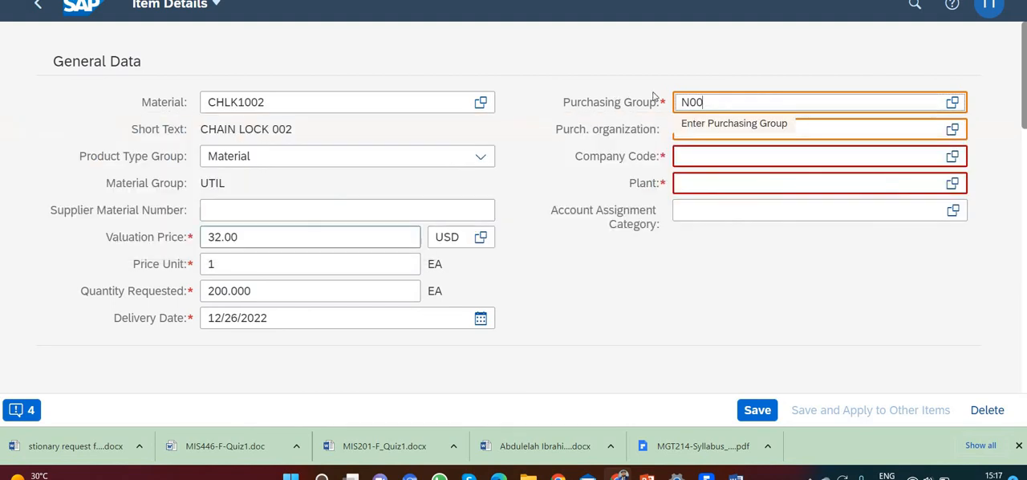
pyautogui.click(843, 131)
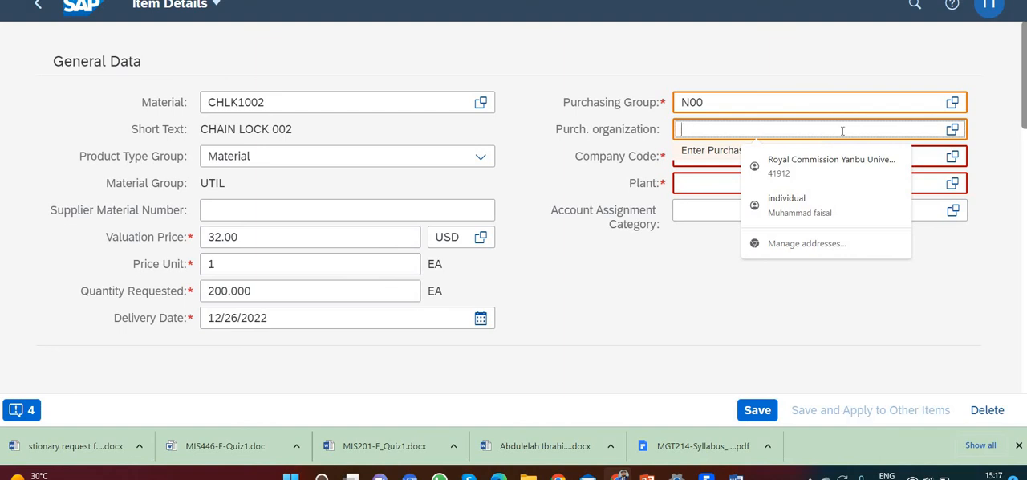
pyautogui.write('US00')
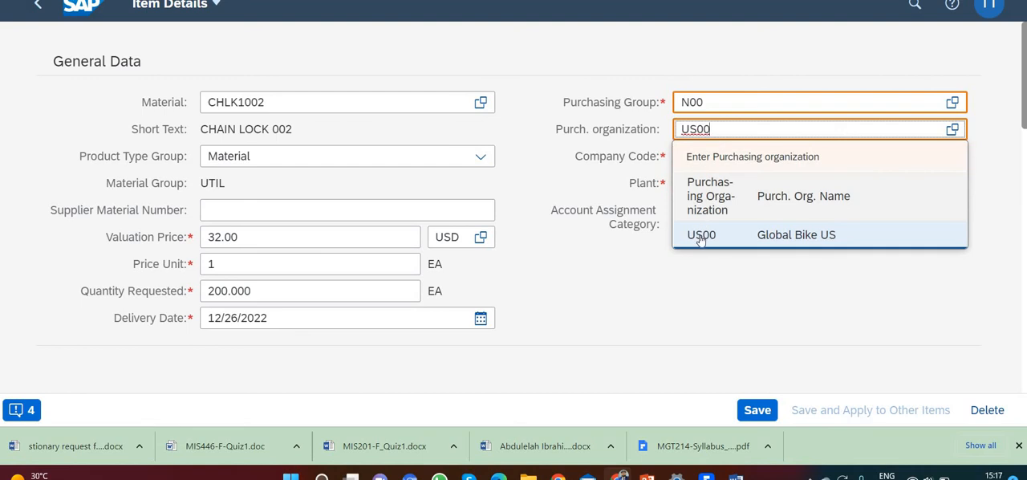
pyautogui.click(702, 232)
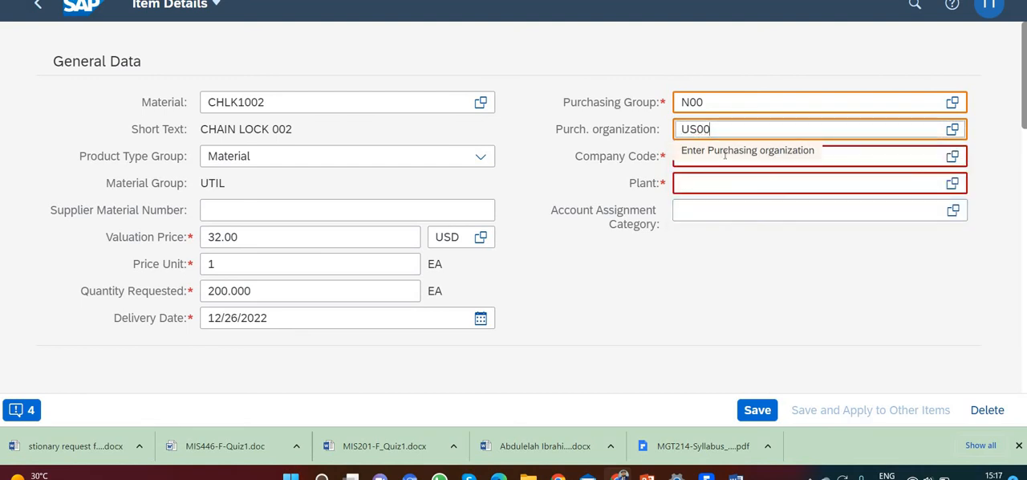
# Set the item's company code to US00 (Global Bike Inc.) and its plant to MI00 (DC Miami)
pyautogui.click(851, 155)
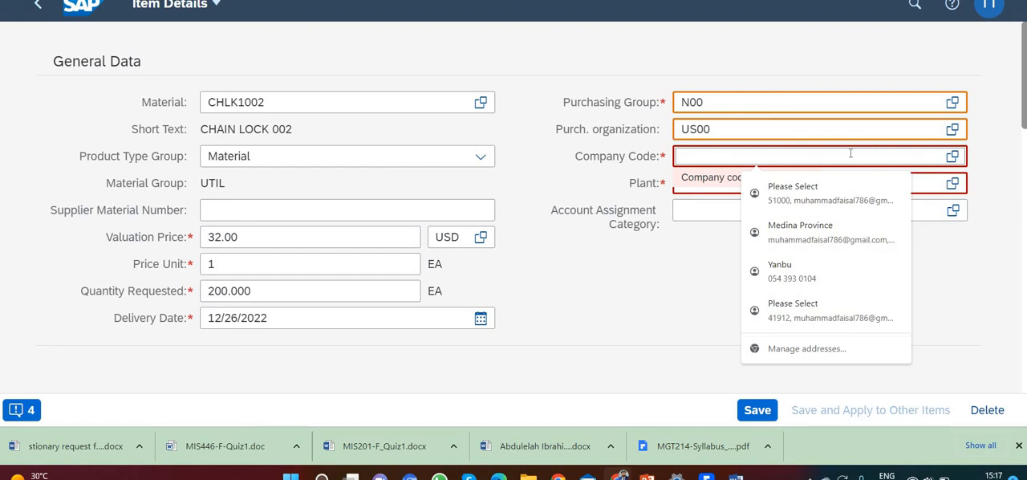
pyautogui.write('US00')
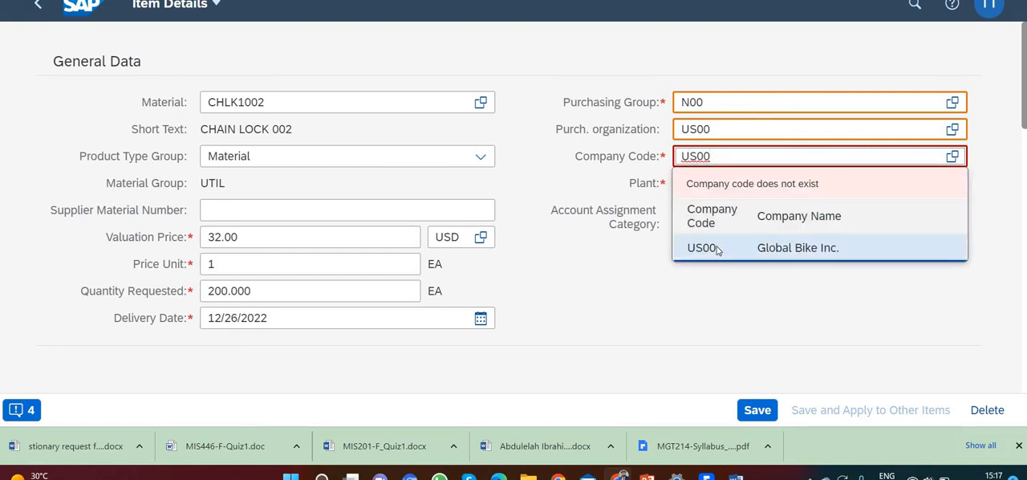
pyautogui.click(717, 248)
pyautogui.click(845, 183)
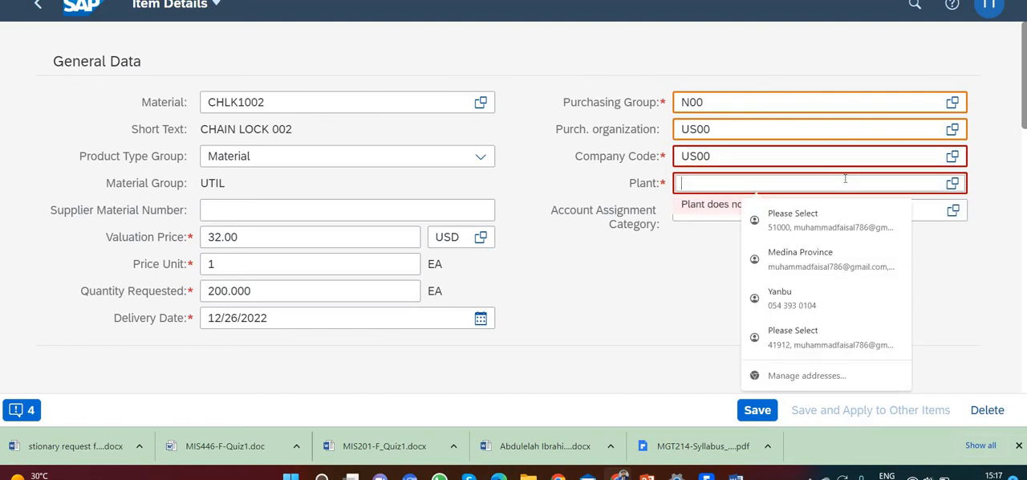
pyautogui.write('MI00')
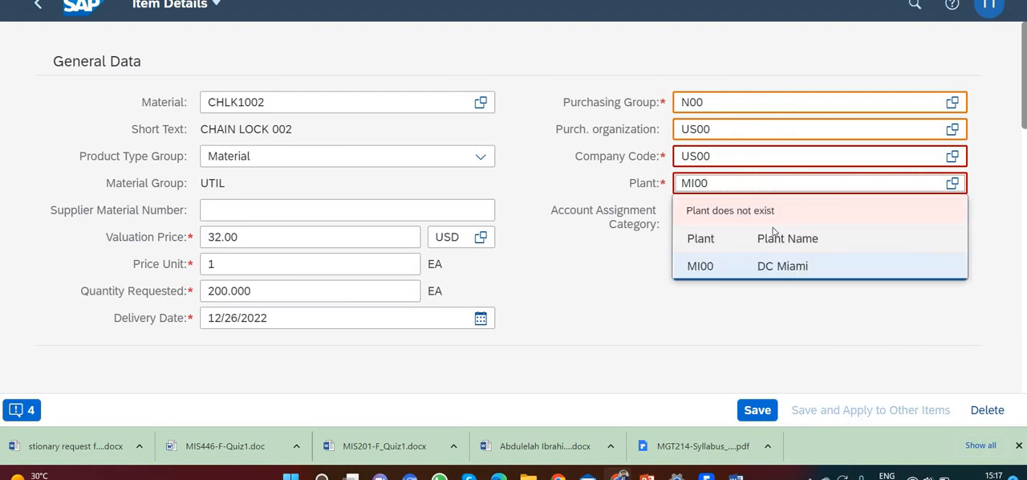
pyautogui.click(705, 271)
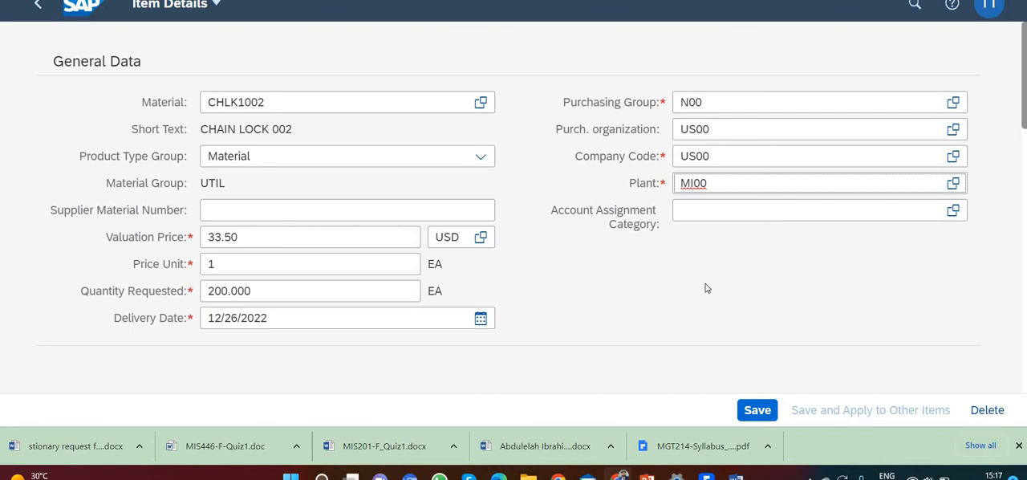
# Save the item details and order the purchase requisition, closing the order confirmation
pyautogui.click(751, 410)
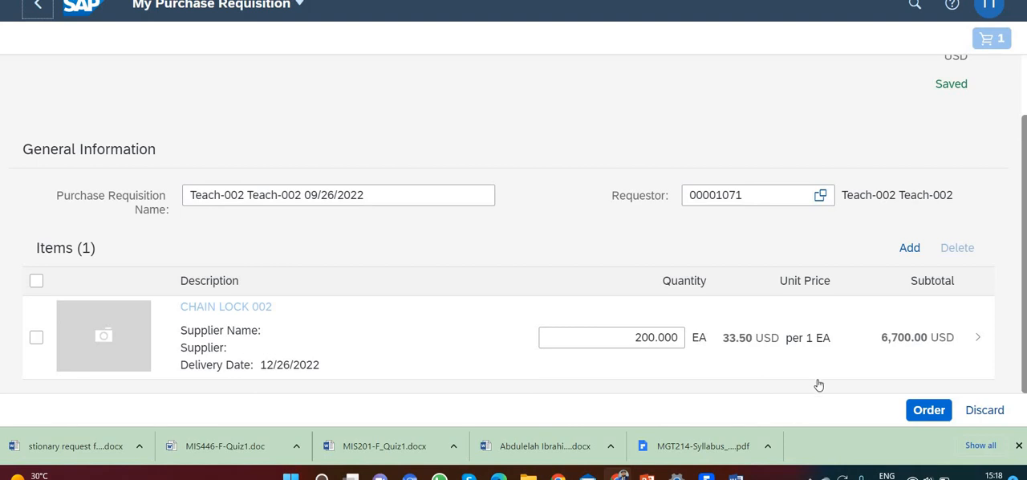
pyautogui.click(922, 412)
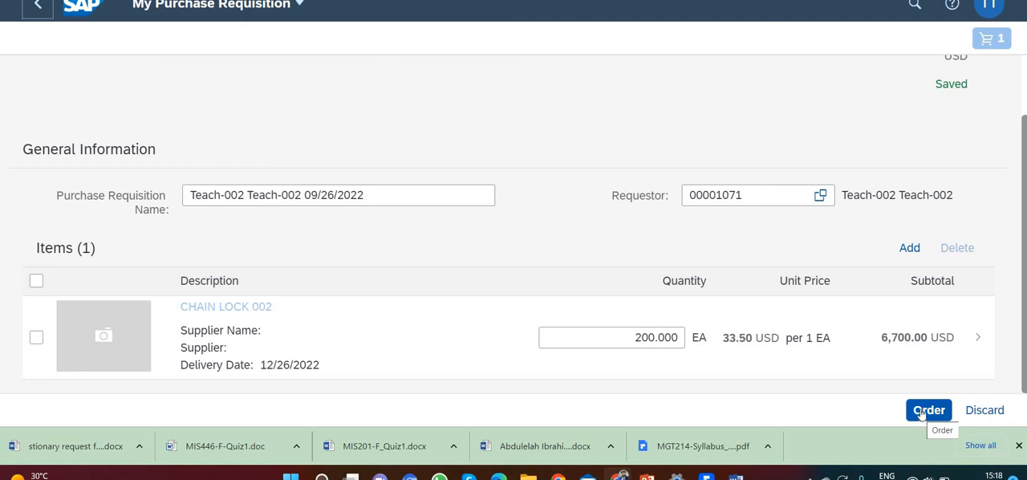
pyautogui.click(921, 411)
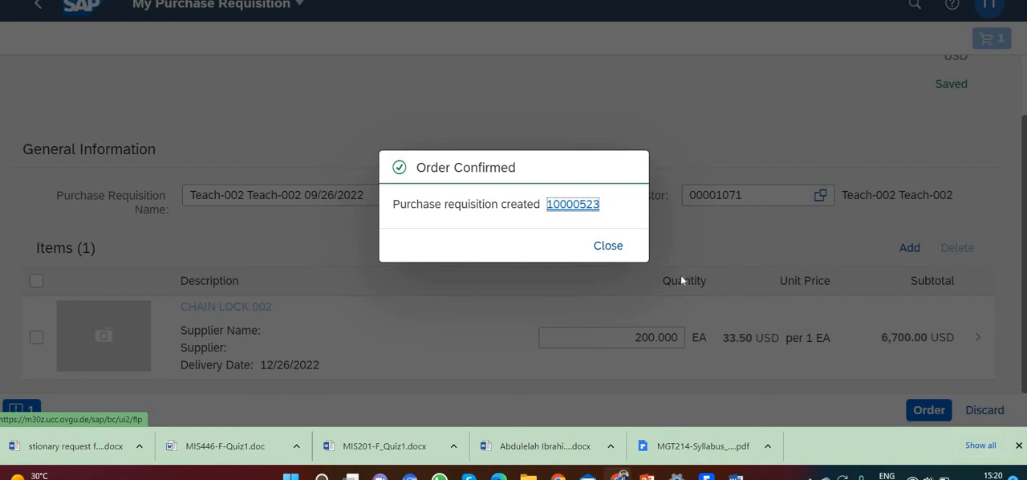
pyautogui.click(616, 246)
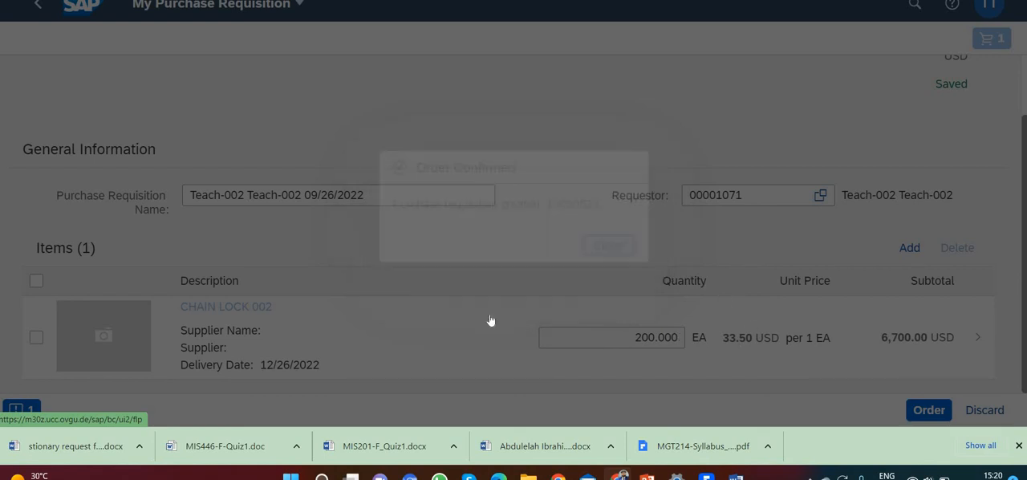